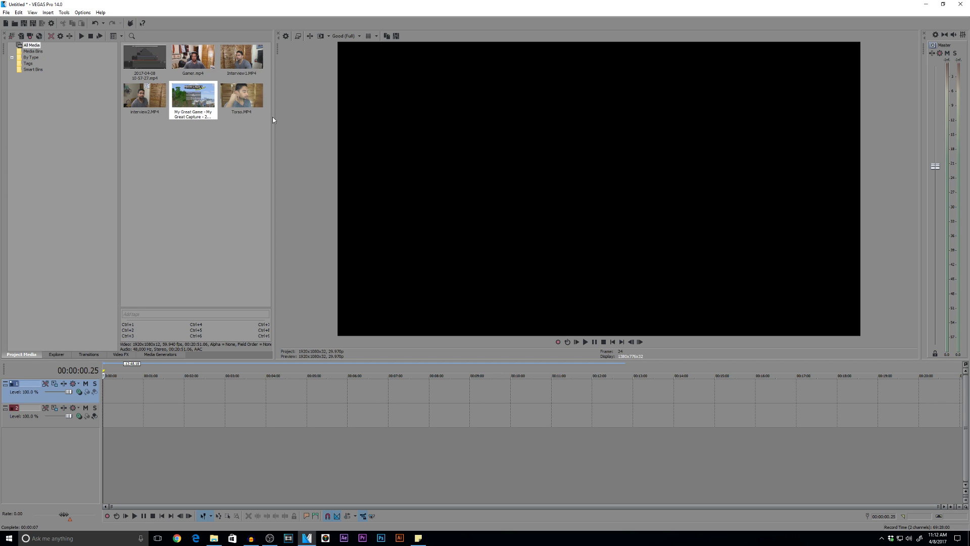
# - Place the Gamer.mp4 clip from the project media at the start of the first video track
pyautogui.moveTo(189, 63); pyautogui.dragTo(255, 466)
pyautogui.moveTo(101, 400); pyautogui.dragTo(102, 399)
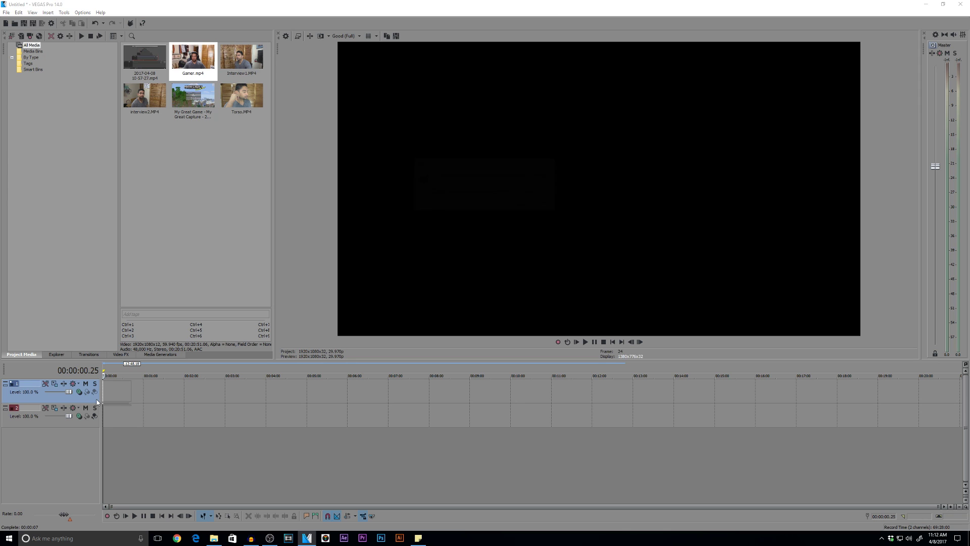
pyautogui.click(546, 203)
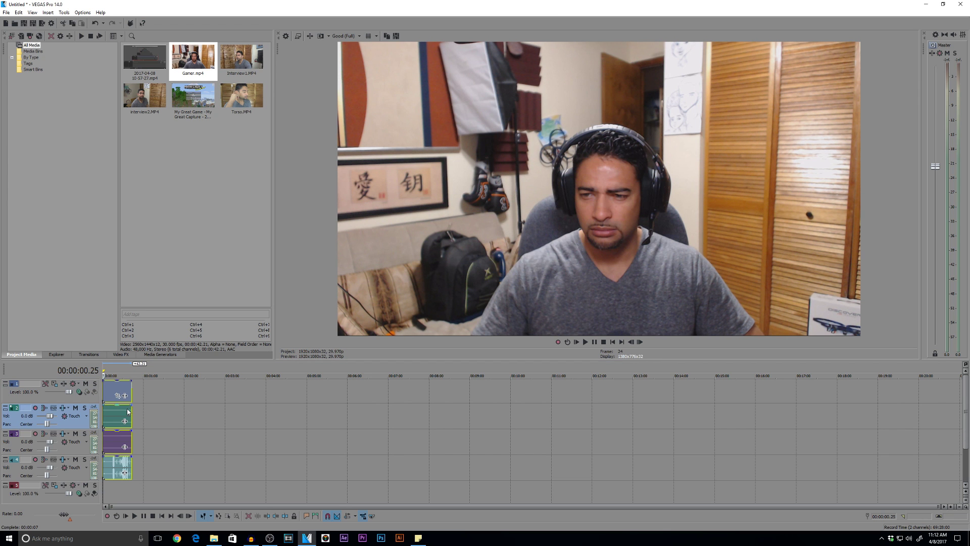
# - Delete the three audio tracks that came with the Gamer clip, keeping only its video
pyautogui.keyDown('ctrl'); pyautogui.click(70, 450); pyautogui.keyUp('ctrl')
pyautogui.keyDown('ctrl'); pyautogui.click(64, 468); pyautogui.keyUp('ctrl')
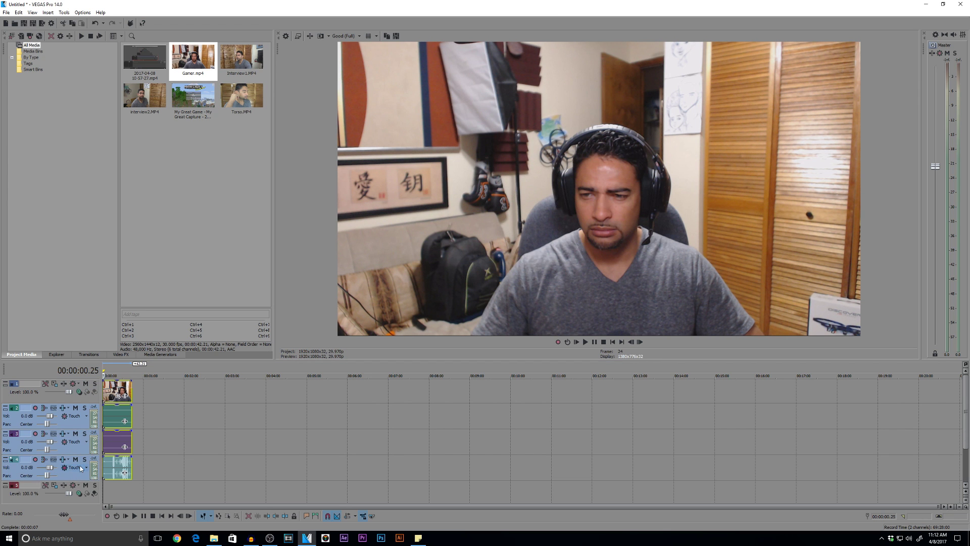
pyautogui.rightClick(76, 430)
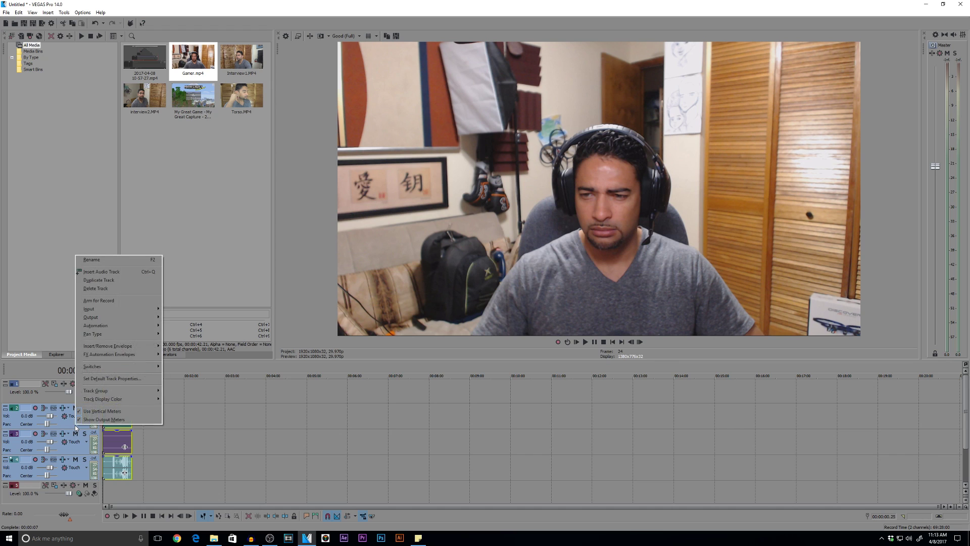
pyautogui.click(103, 289)
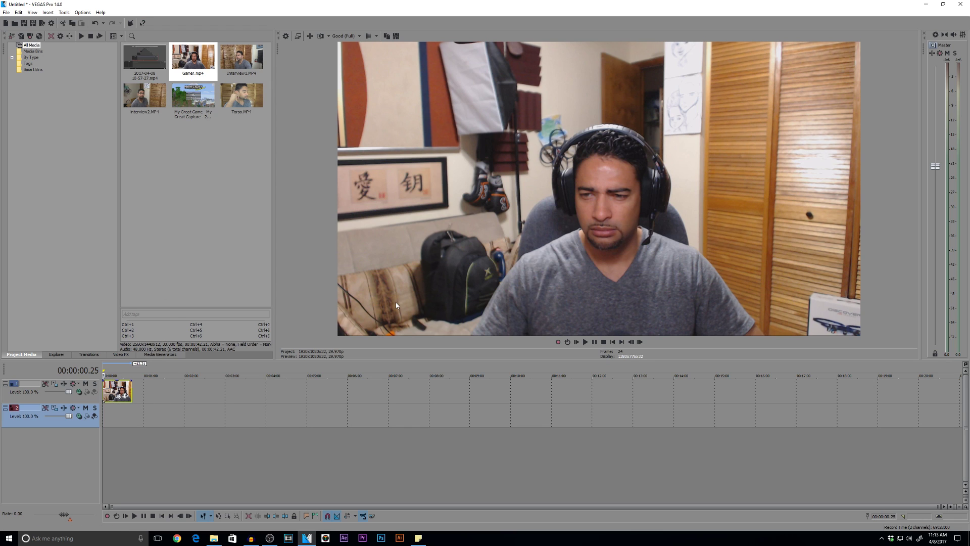
# - Preview the Gamer clip from about 22 seconds in, stop playback and return to the start of the timeline
pyautogui.press('`')
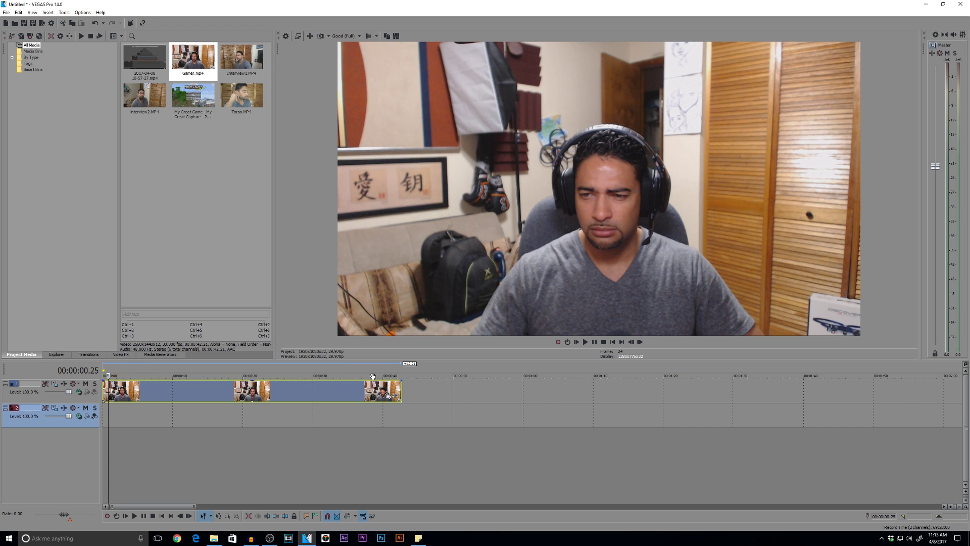
pyautogui.click(261, 396)
pyautogui.press('space')
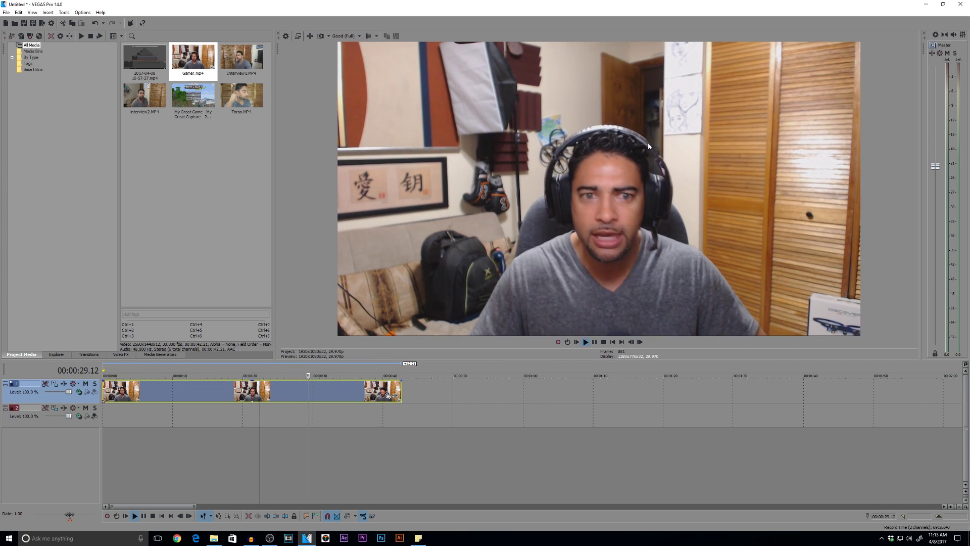
pyautogui.press('space')
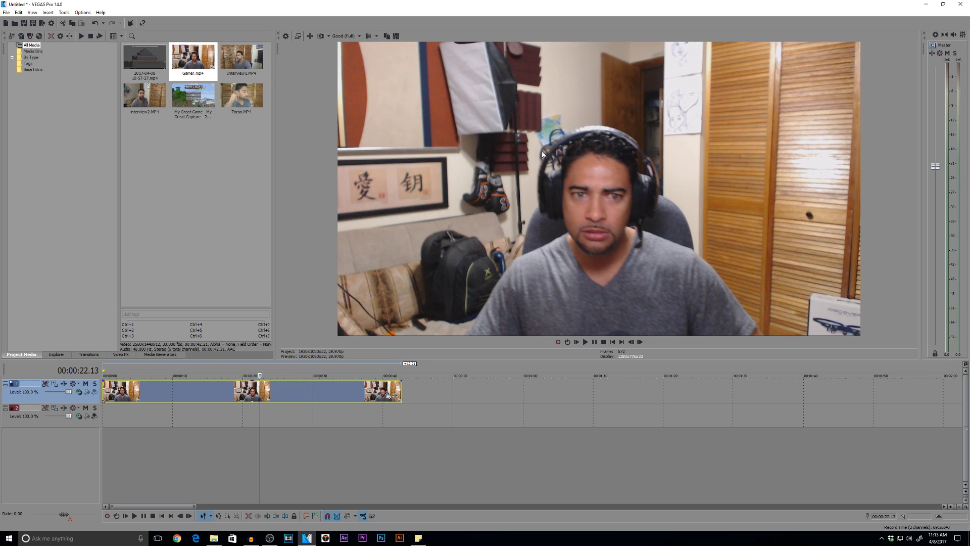
pyautogui.click(612, 343)
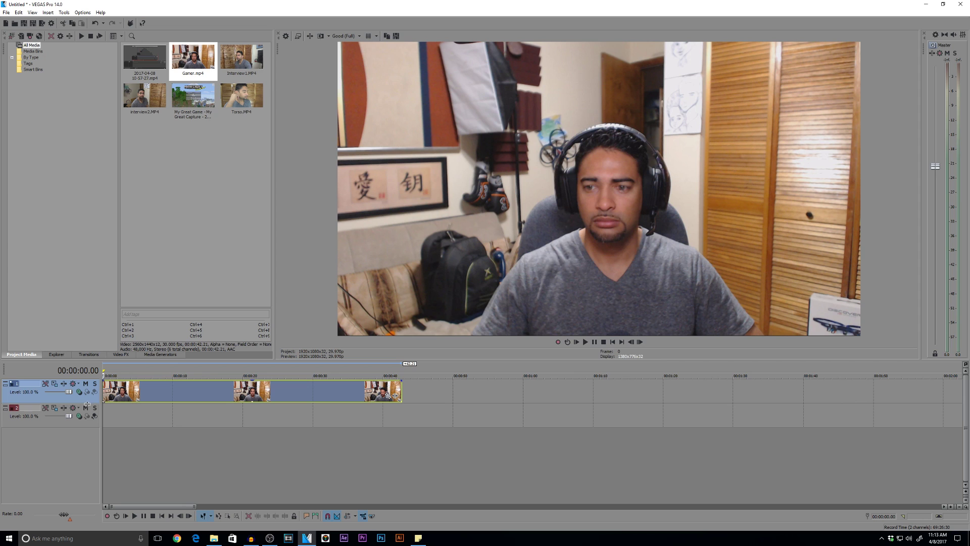
# - Increase the height of the video track holding the Gamer clip
pyautogui.moveTo(87, 404); pyautogui.dragTo(88, 464)
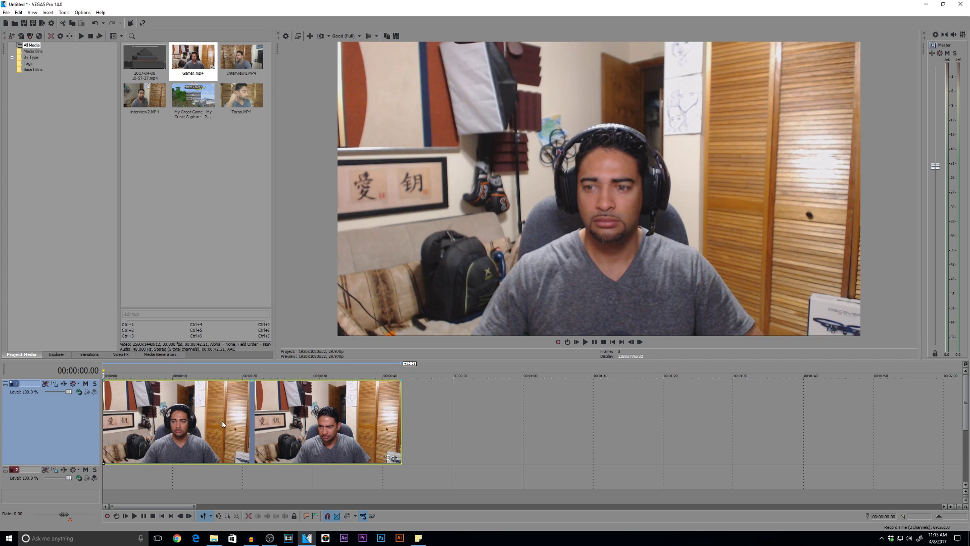
pyautogui.scroll(-5, 447, 423)
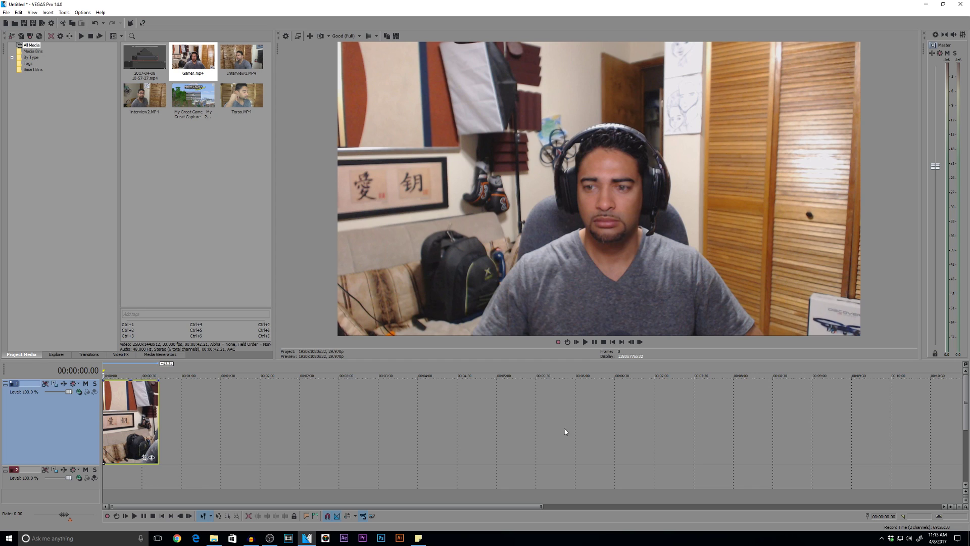
# - Split the Gamer clip at 00:00:21.02 and crop its first part with the 4:3 Standard TV aspect ratio preset
pyautogui.click(131, 419)
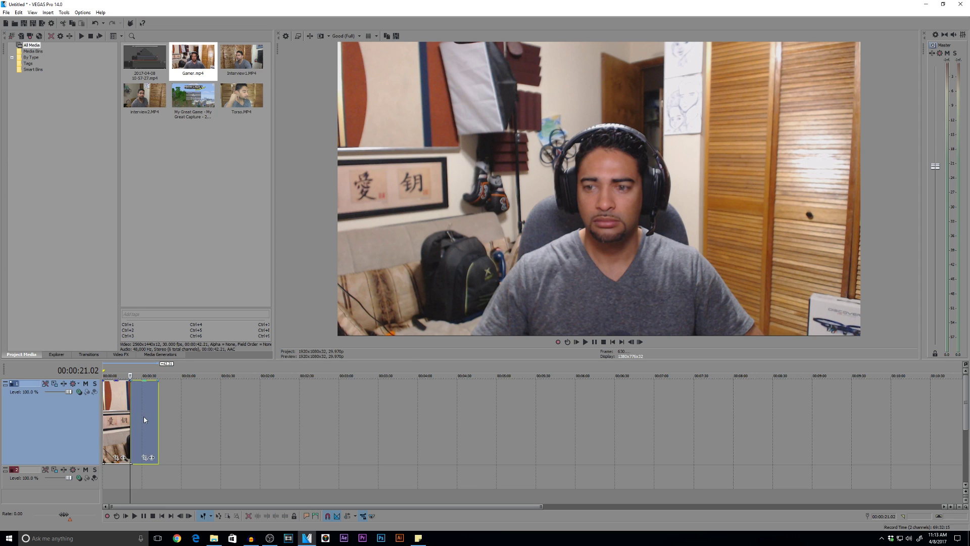
pyautogui.scroll(4, 131, 420)
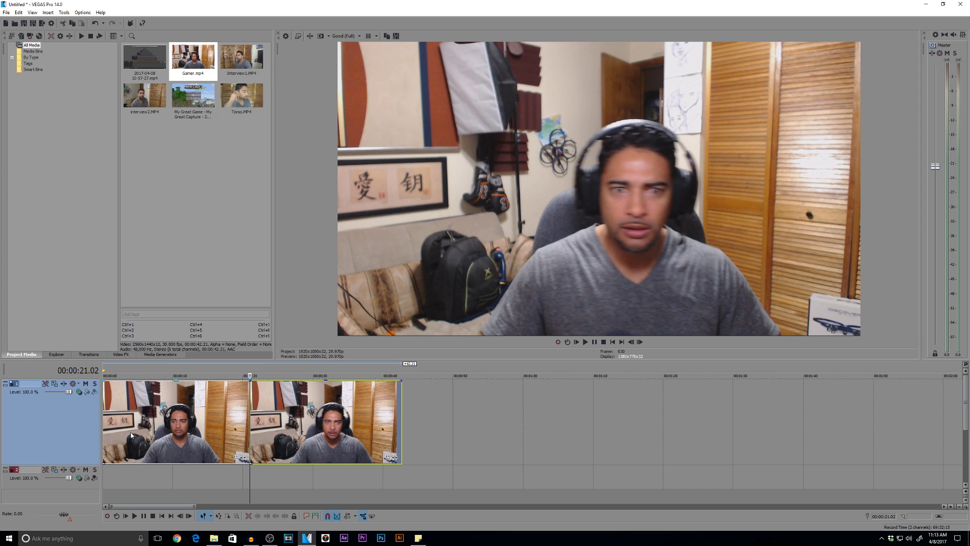
pyautogui.click(235, 458)
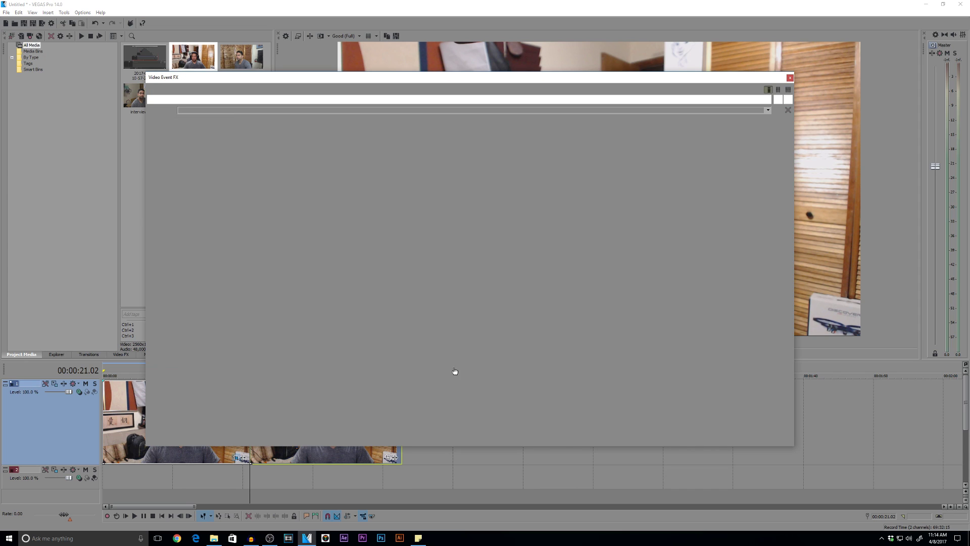
pyautogui.click(769, 110)
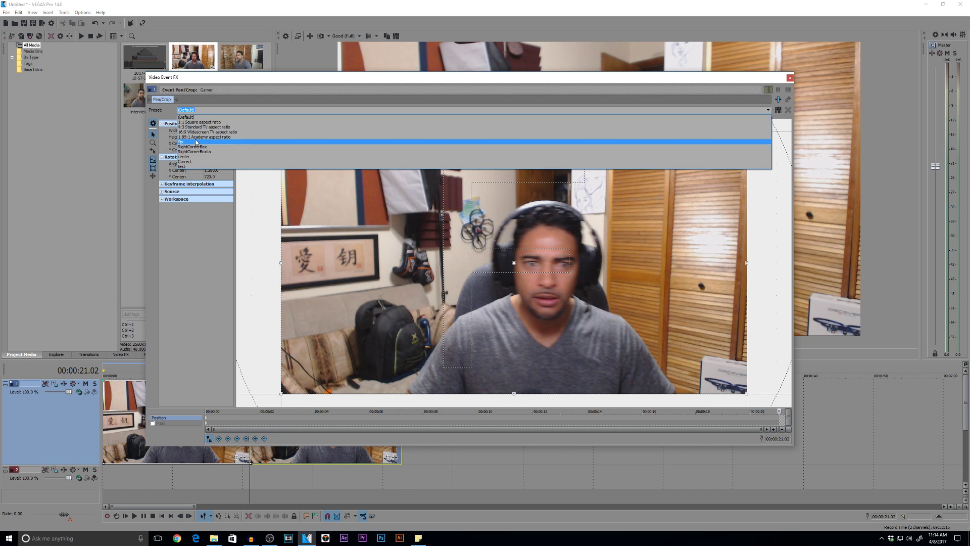
pyautogui.click(748, 130)
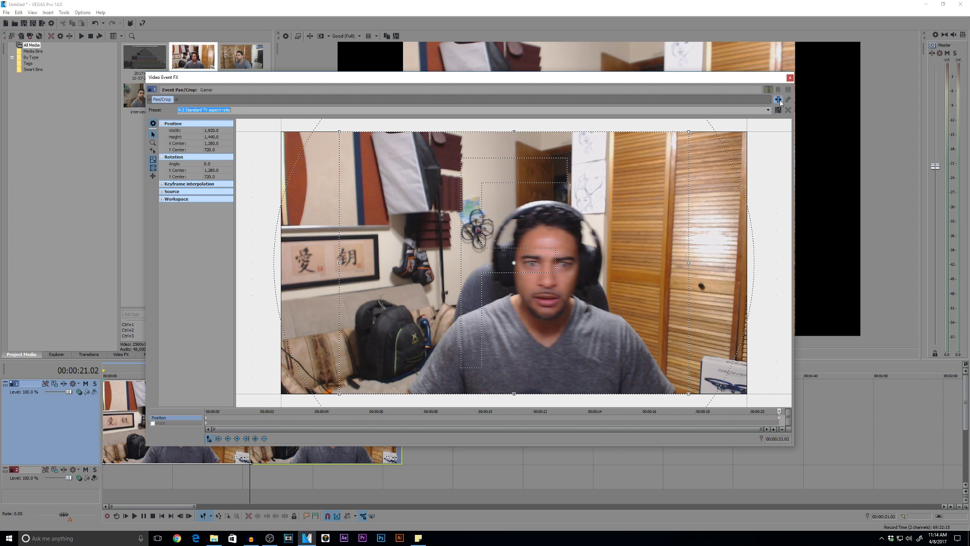
pyautogui.click(790, 77)
# - Play the timeline across the split to compare the 4:3 cropped part with the uncropped part
pyautogui.click(205, 412)
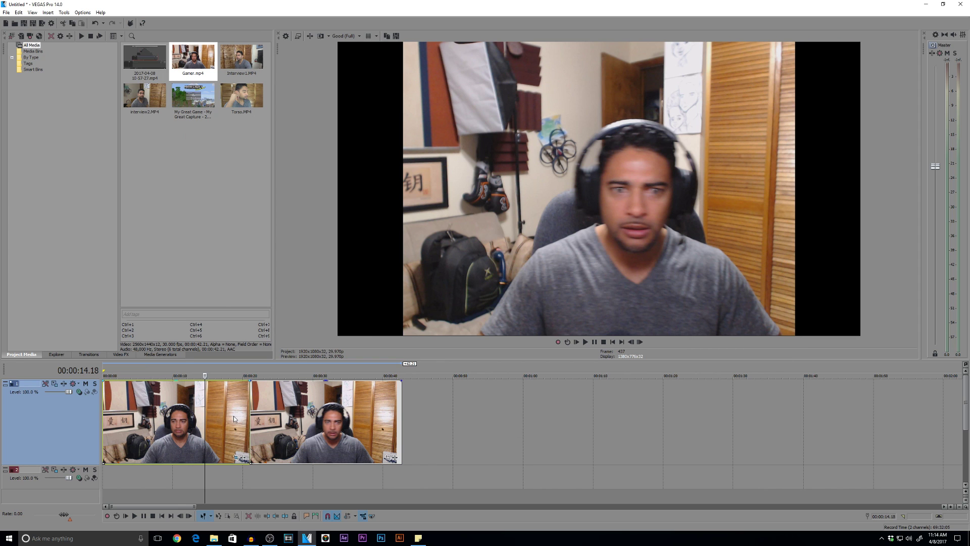
pyautogui.click(585, 342)
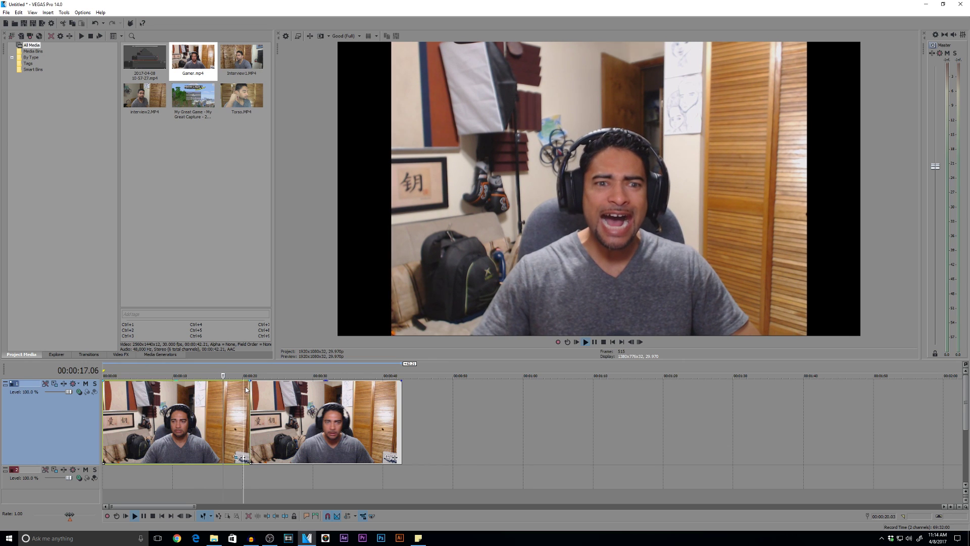
pyautogui.click(247, 389)
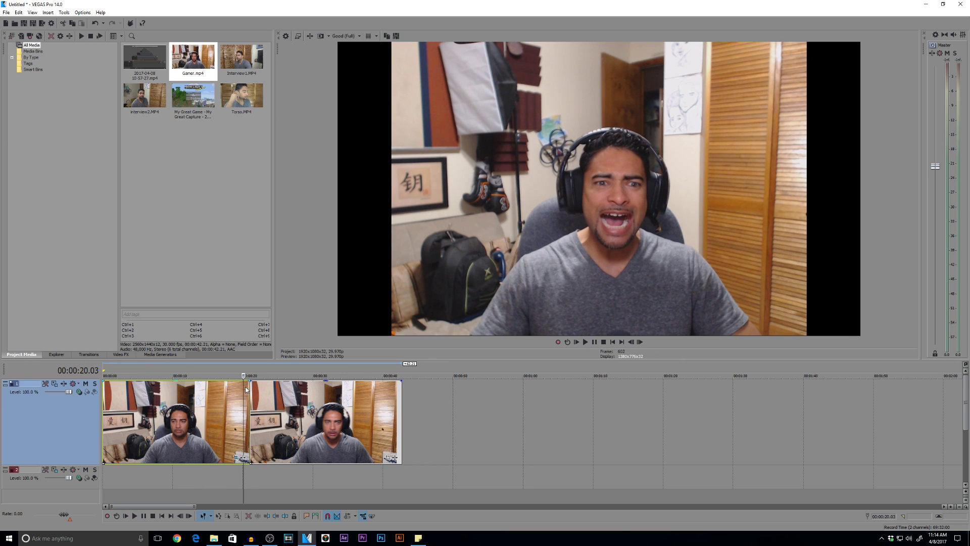
pyautogui.press('space')
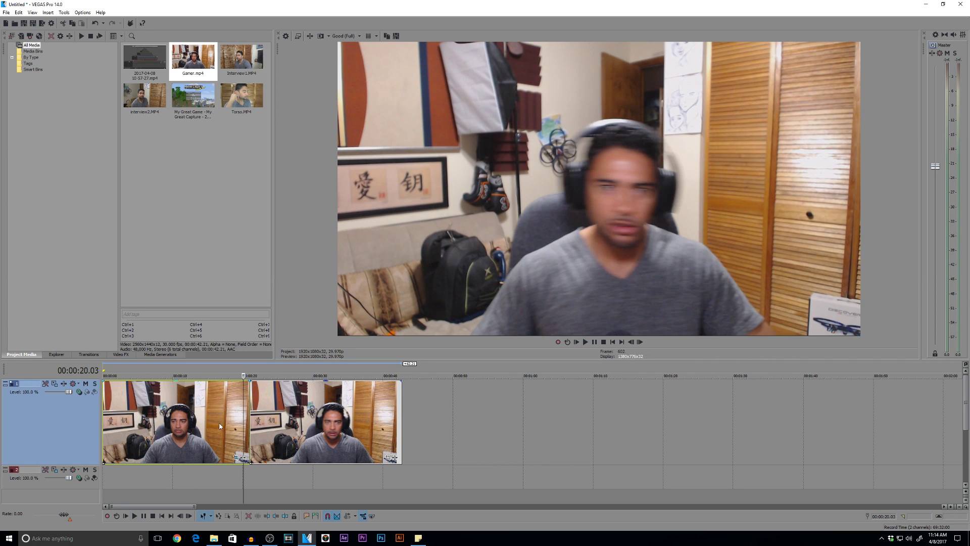
pyautogui.press('space')
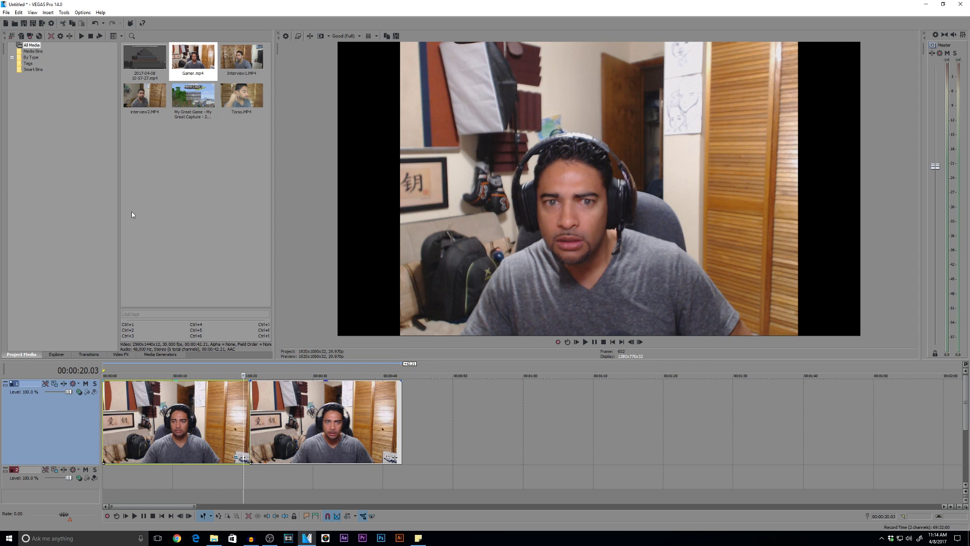
# - Undo the 4:3 crop and the split of the Gamer clip
pyautogui.click(91, 24)
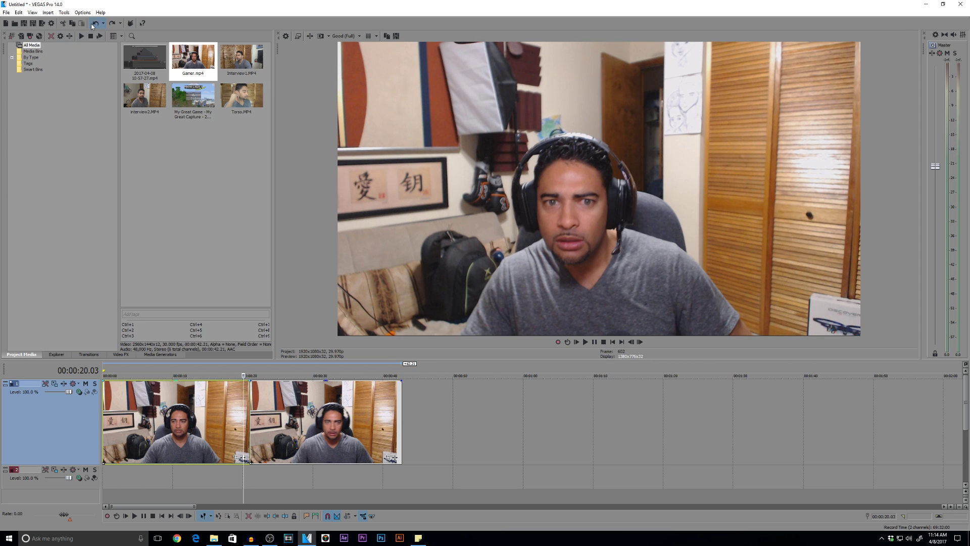
pyautogui.click(91, 24)
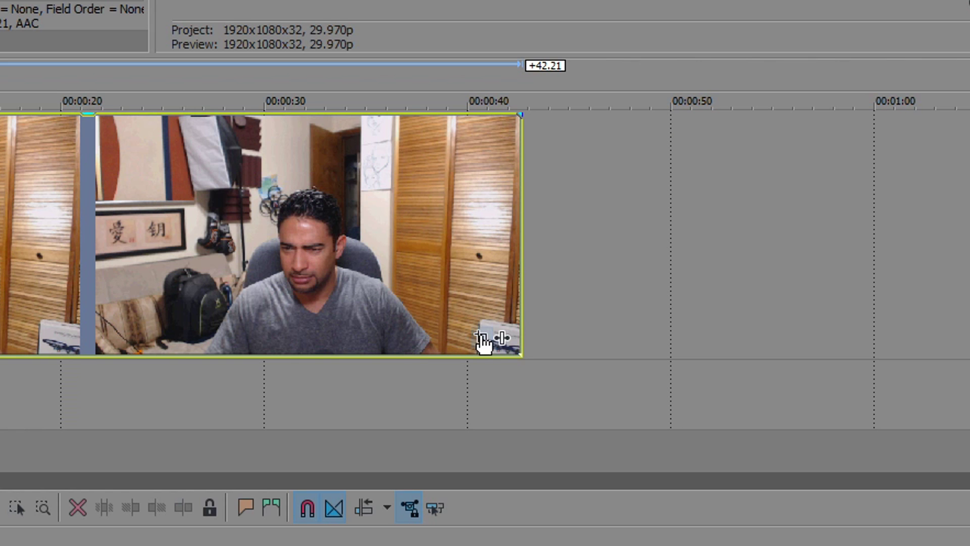
# - Open Event Pan/Crop for the Gamer clip, apply the 4:3 Standard TV aspect ratio preset and shrink the crop frame to about 1,038 × 778
pyautogui.click(481, 338)
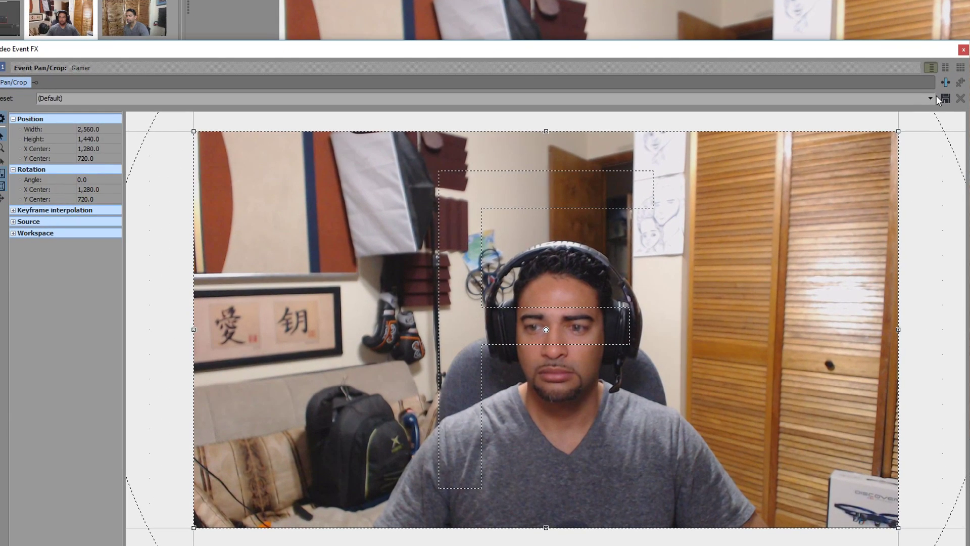
pyautogui.click(804, 107)
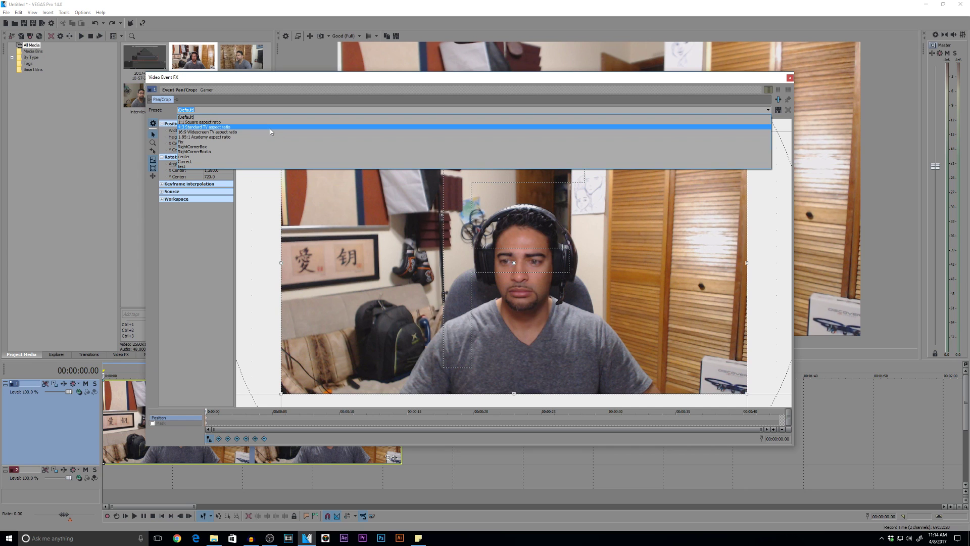
pyautogui.click(269, 127)
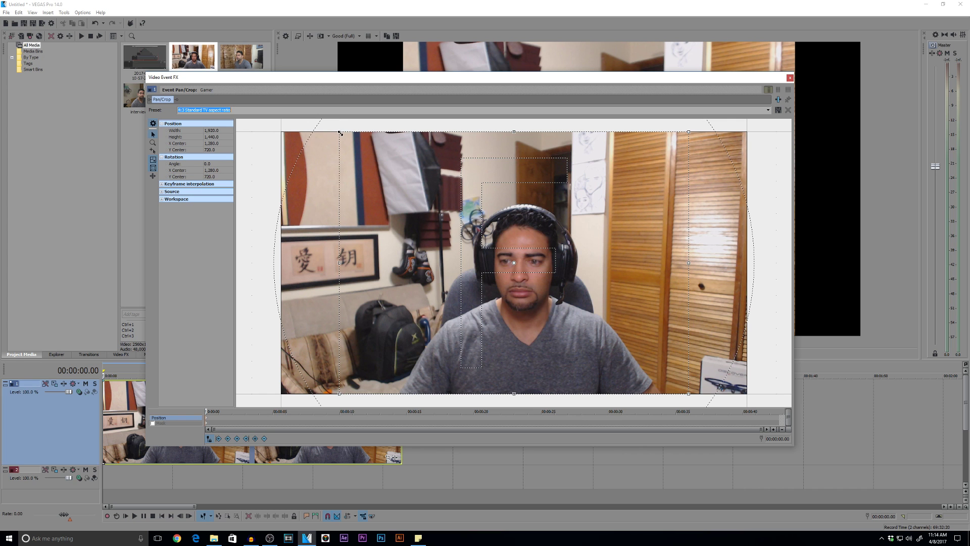
pyautogui.moveTo(339, 132); pyautogui.dragTo(356, 180)
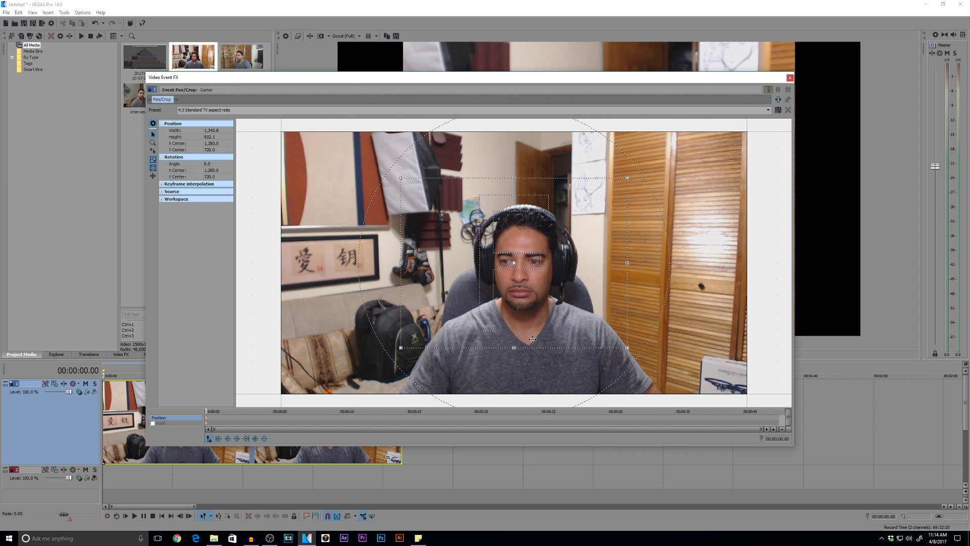
pyautogui.moveTo(401, 178)
pyautogui.mouseDown()
pyautogui.moveTo(420, 205)
pyautogui.moveTo(401, 192)
pyautogui.mouseUp()
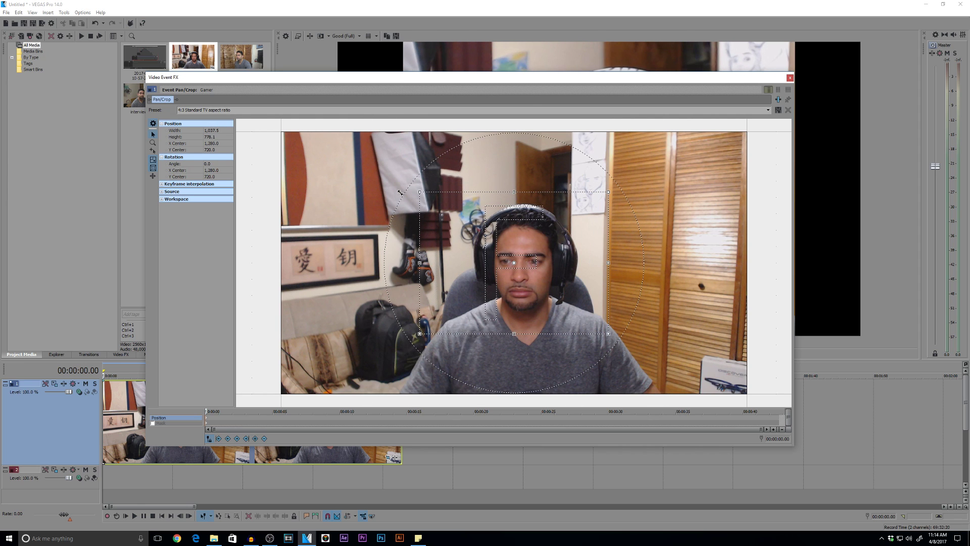
# - Apply the 16:9 Widescreen TV aspect ratio preset and resize the crop frame around the face to about 1,102 × 570
pyautogui.click(767, 111)
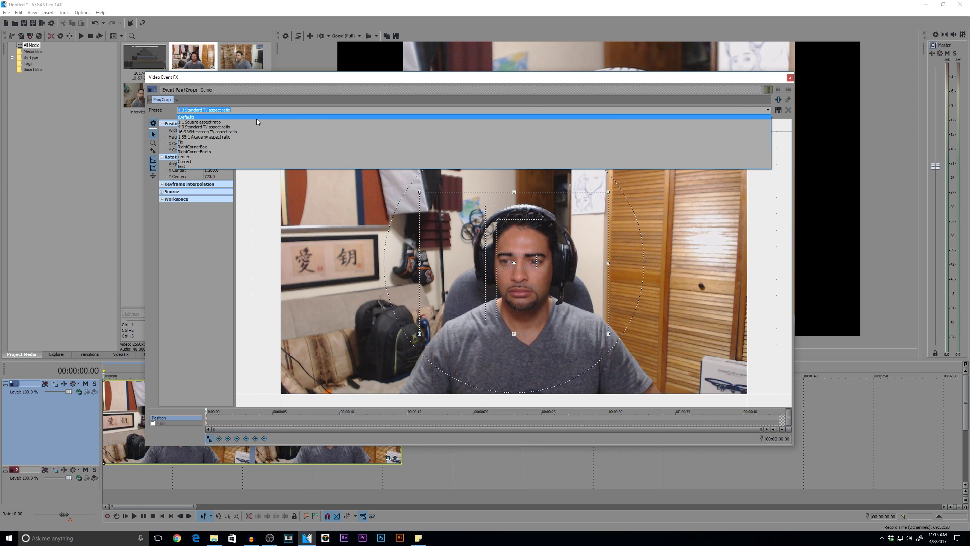
pyautogui.click(241, 131)
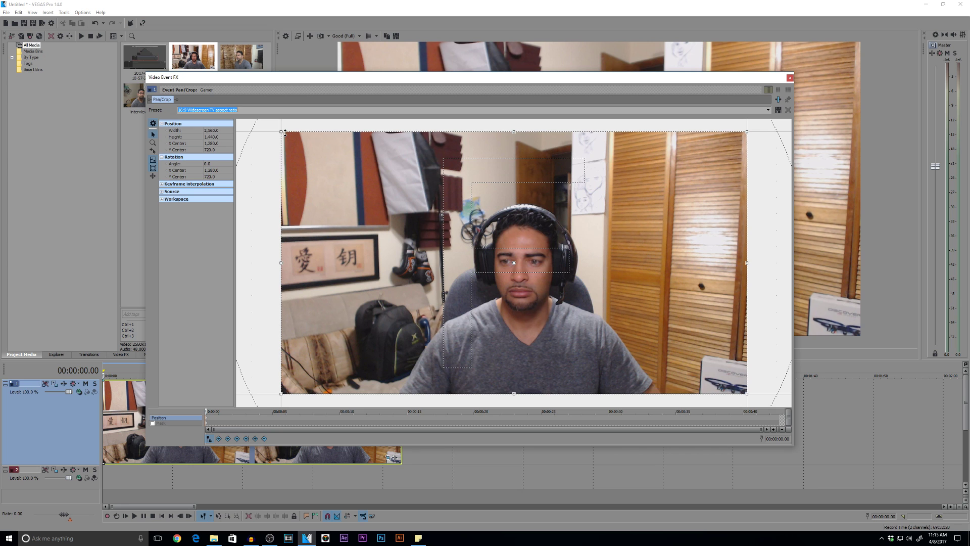
pyautogui.moveTo(284, 133); pyautogui.dragTo(368, 219)
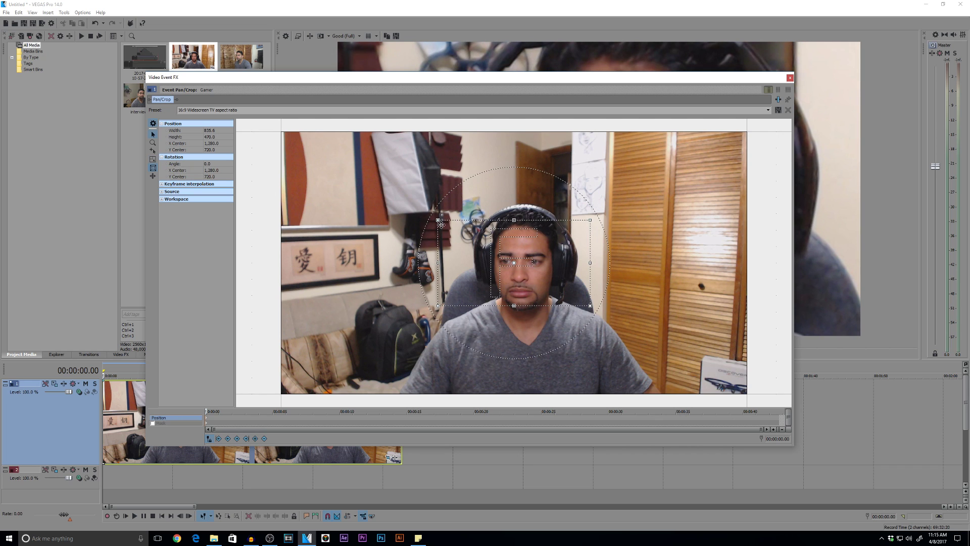
pyautogui.moveTo(438, 221); pyautogui.dragTo(413, 211)
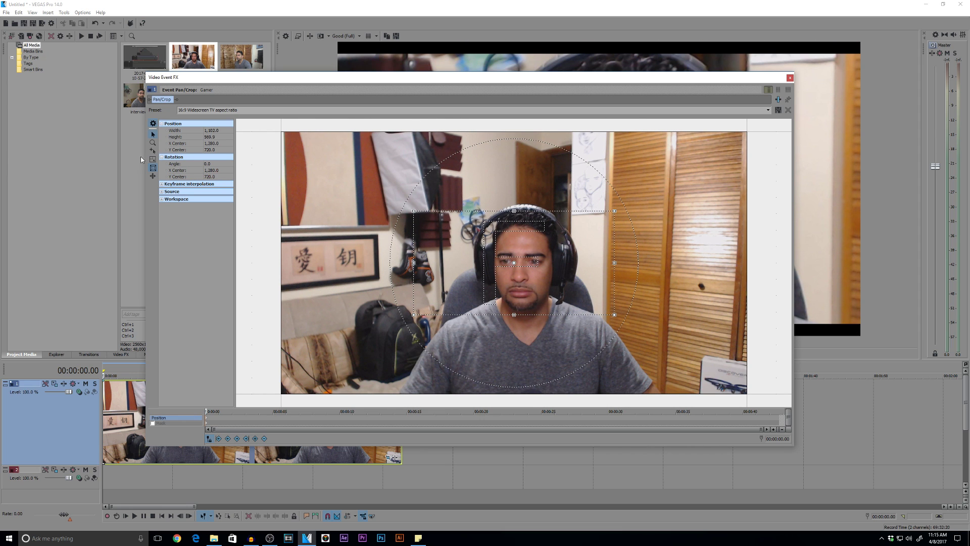
# - Apply the 4:3 Standard TV aspect ratio preset and shrink the crop frame around the face to about 949 × 712
pyautogui.click(768, 110)
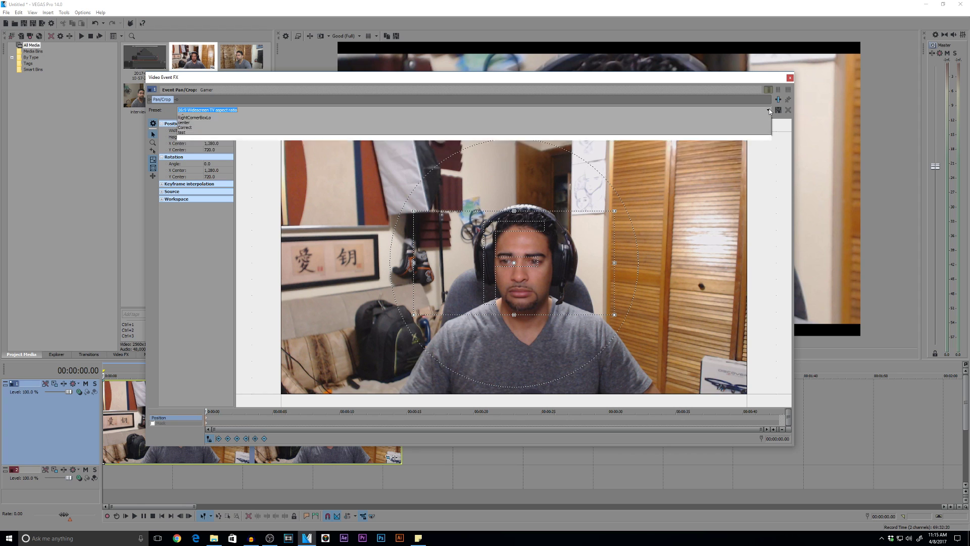
pyautogui.click(411, 135)
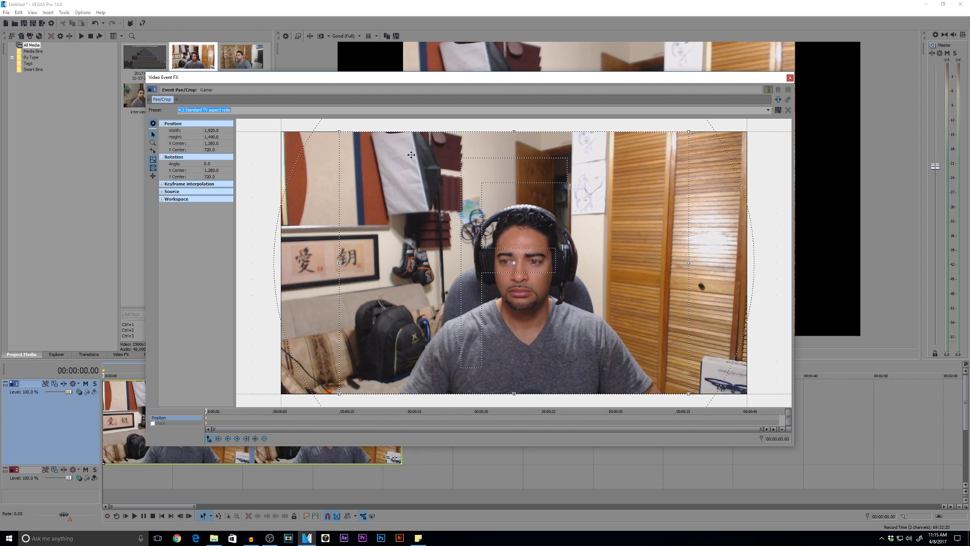
pyautogui.moveTo(340, 132); pyautogui.dragTo(404, 198)
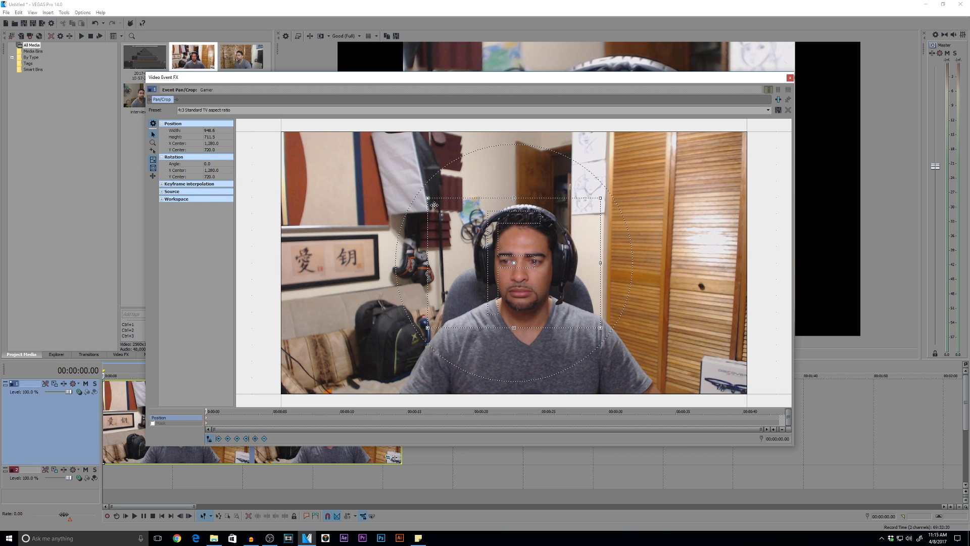
# - Shrink and enlarge the 4:3 crop frame symmetrically about its centre
pyautogui.moveTo(428, 198); pyautogui.dragTo(423, 220)
pyautogui.moveTo(367, 175); pyautogui.dragTo(455, 218)
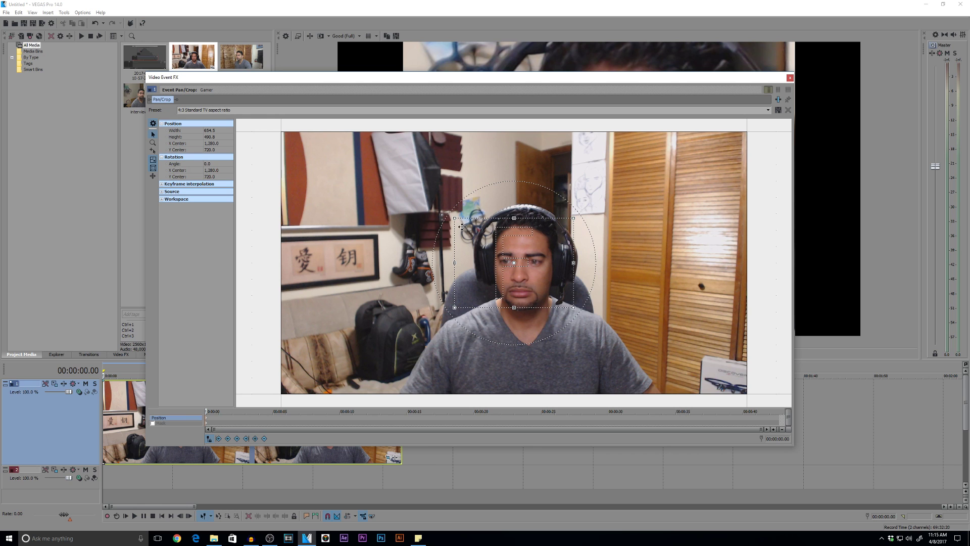
pyautogui.moveTo(456, 218); pyautogui.dragTo(387, 168)
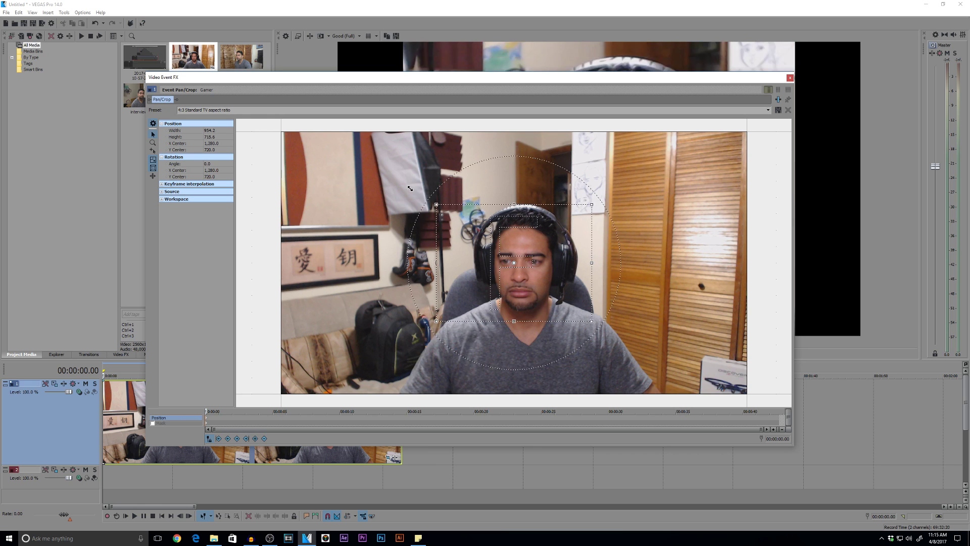
# - Resize the crop frame with Size About Center off, ending at about 1,340 × 1,005
pyautogui.moveTo(587, 254)
pyautogui.mouseDown()
pyautogui.moveTo(503, 258)
pyautogui.moveTo(581, 254)
pyautogui.mouseUp()
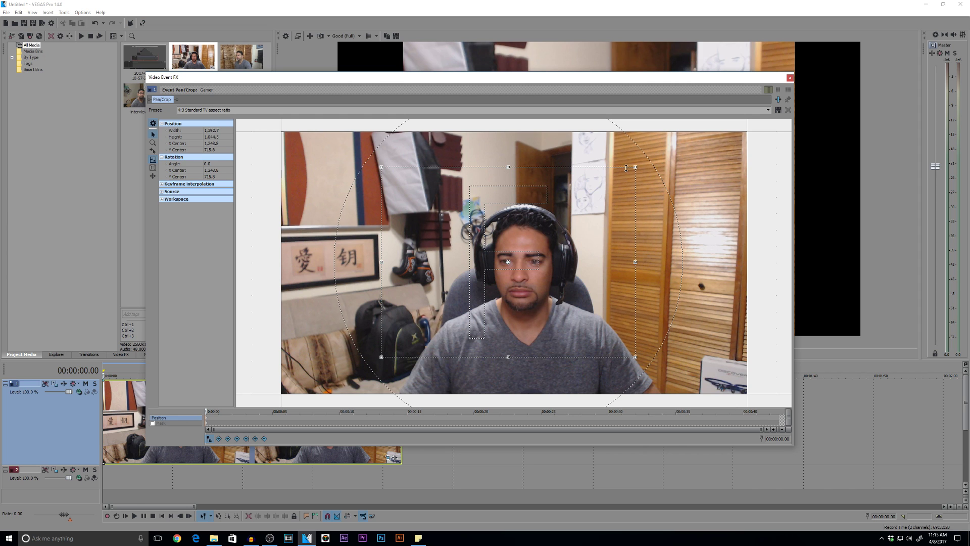
pyautogui.moveTo(634, 167)
pyautogui.mouseDown()
pyautogui.moveTo(733, 136)
pyautogui.moveTo(444, 255)
pyautogui.moveTo(621, 177)
pyautogui.mouseUp()
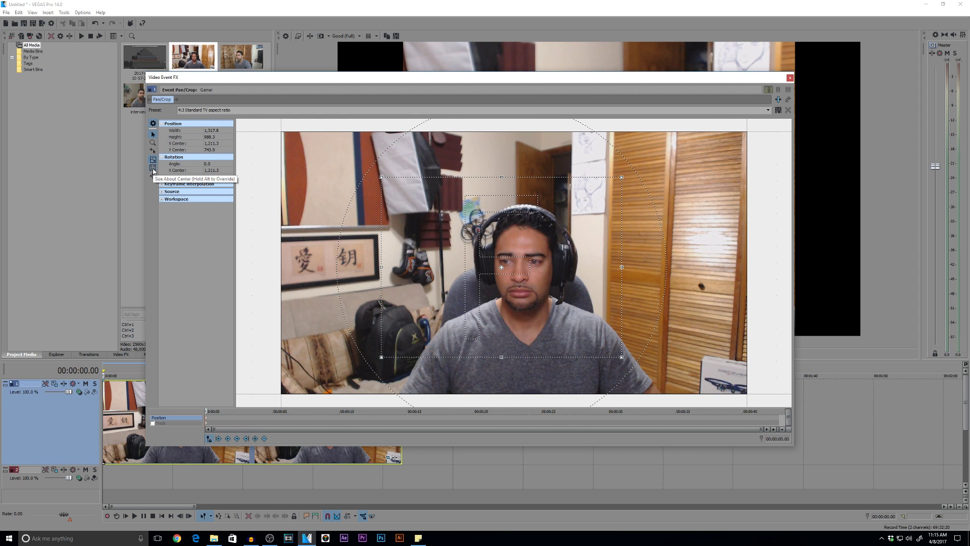
pyautogui.moveTo(381, 177); pyautogui.dragTo(314, 155)
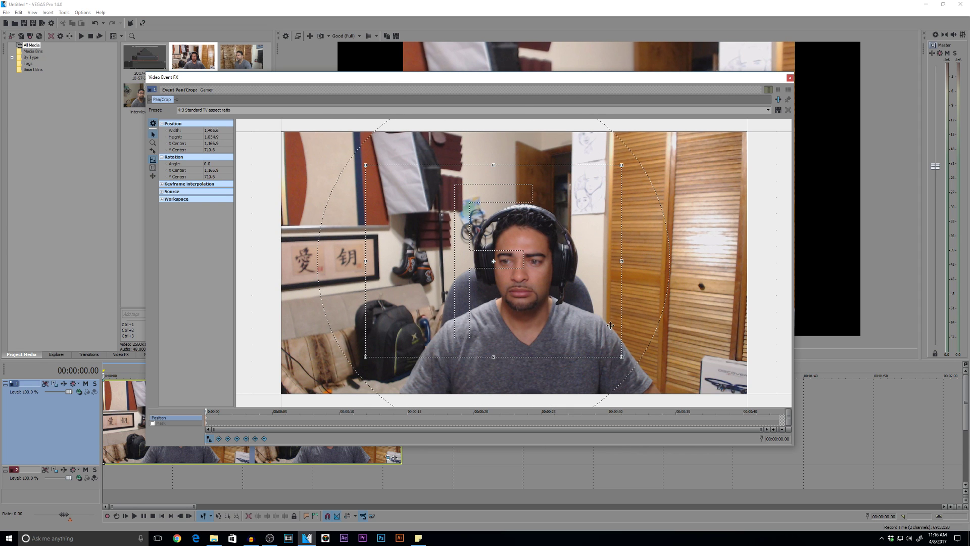
pyautogui.moveTo(492, 165); pyautogui.dragTo(493, 174)
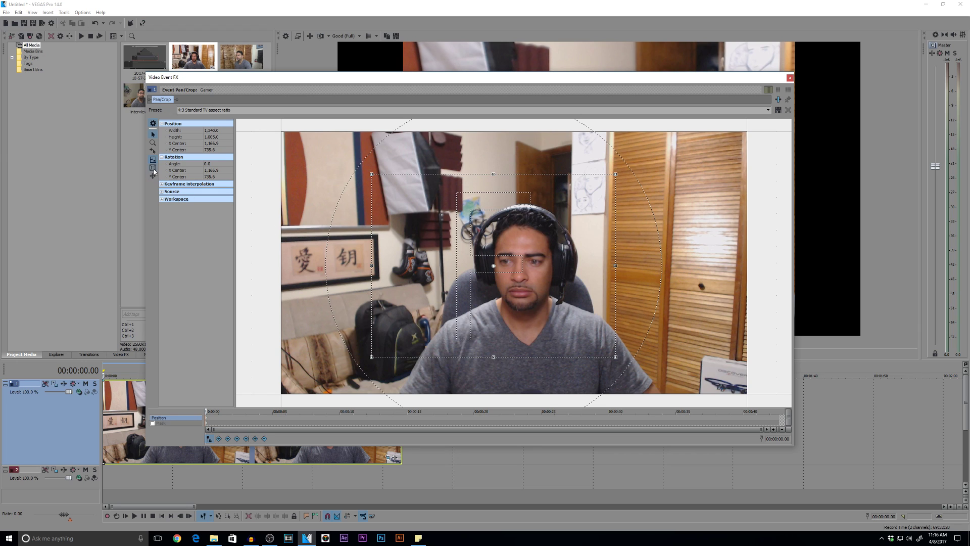
# - Apply the 4:3 Standard TV aspect ratio preset, shrink the crop frame to about 1,043 × 782 and centre it on the face
pyautogui.click(769, 110)
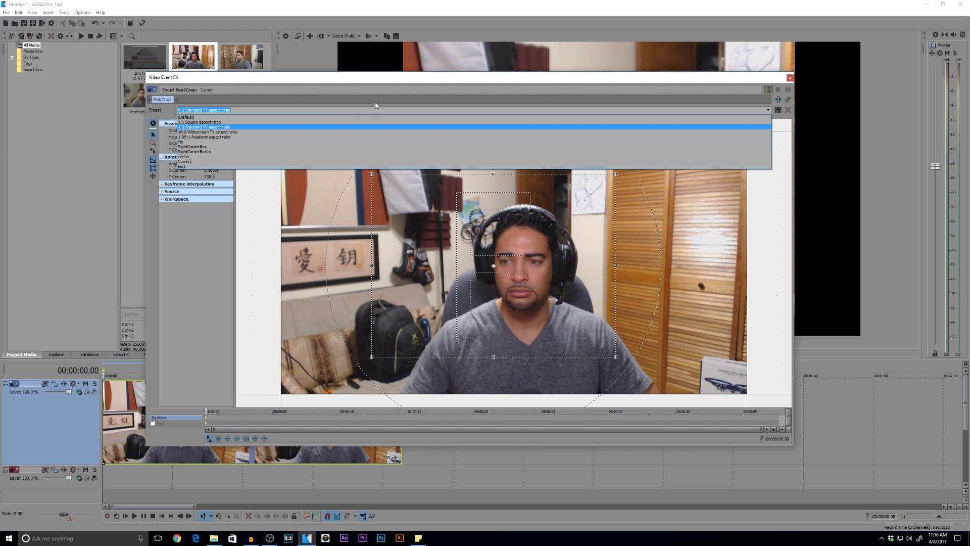
pyautogui.click(258, 124)
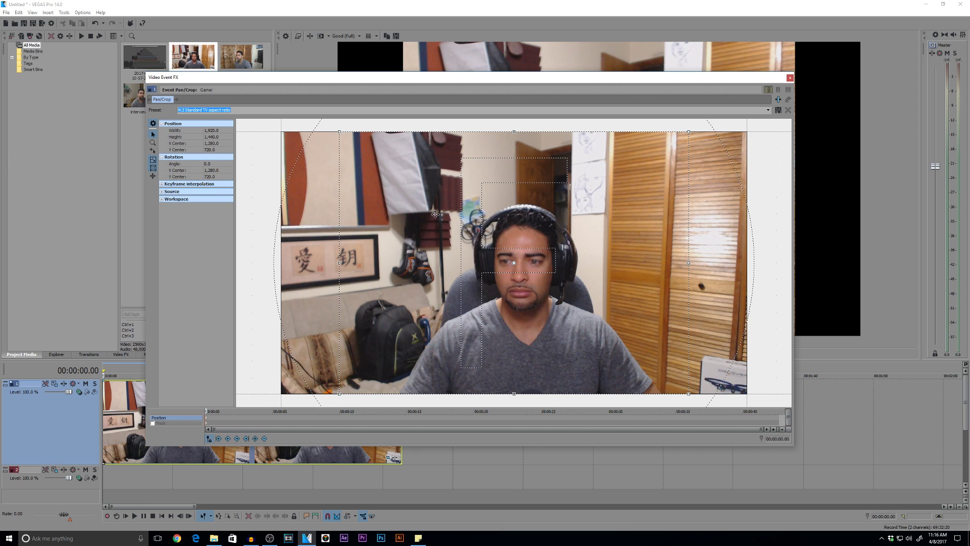
pyautogui.moveTo(342, 132); pyautogui.dragTo(415, 196)
pyautogui.moveTo(510, 249); pyautogui.dragTo(524, 256)
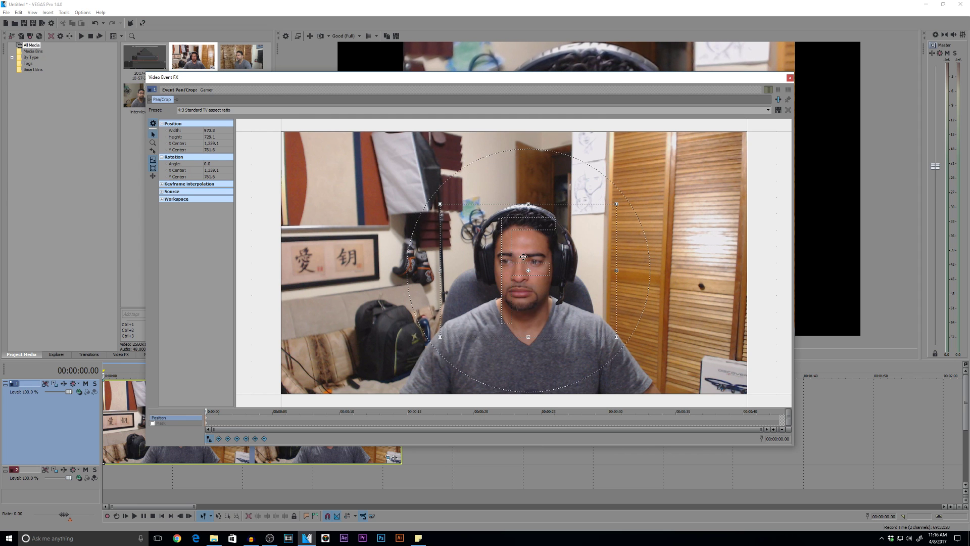
pyautogui.moveTo(143, 72); pyautogui.dragTo(379, 210)
pyautogui.moveTo(678, 219); pyautogui.dragTo(308, 63)
pyautogui.moveTo(192, 117); pyautogui.dragTo(179, 112)
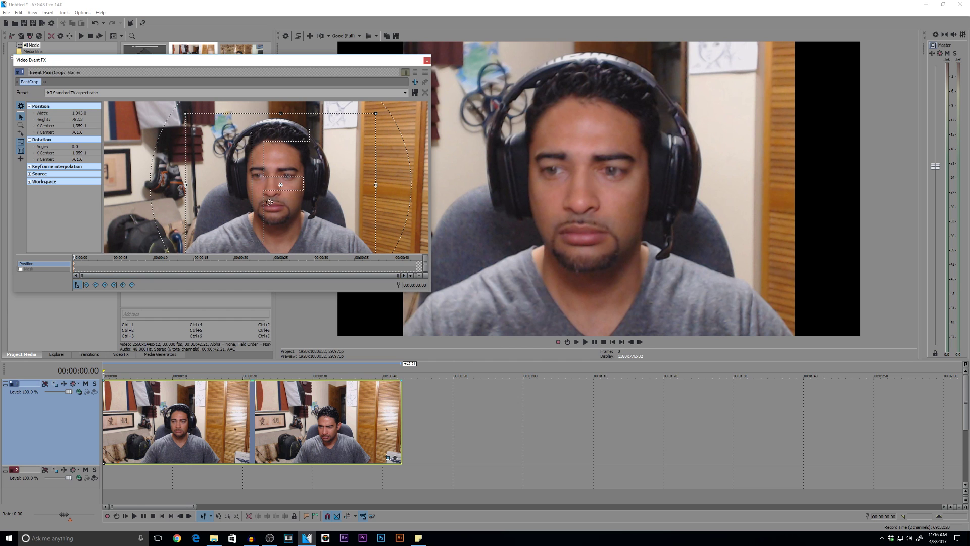
# - Enlarge the Event Pan/Crop window and move it below the media thumbnails
pyautogui.moveTo(377, 293); pyautogui.dragTo(379, 384)
pyautogui.moveTo(431, 291); pyautogui.dragTo(498, 288)
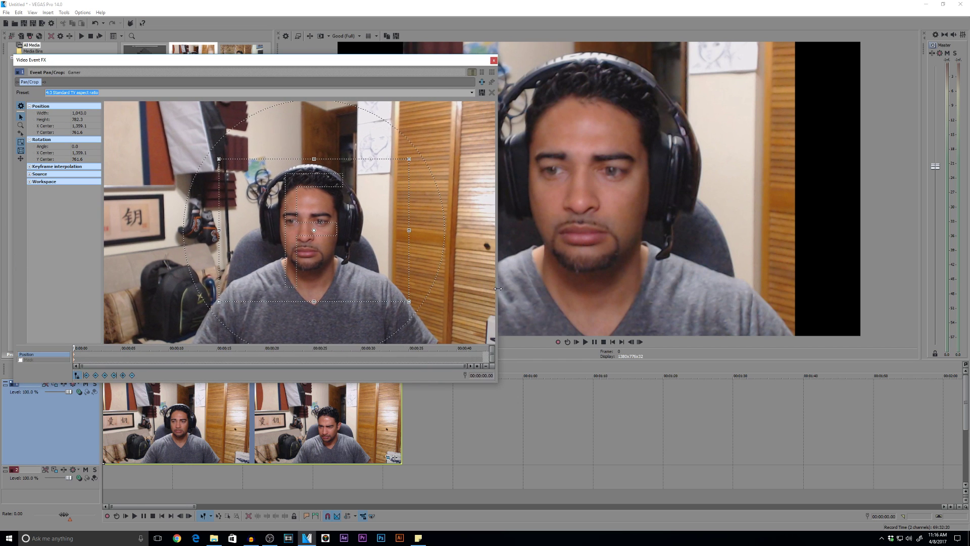
pyautogui.moveTo(437, 64); pyautogui.dragTo(475, 161)
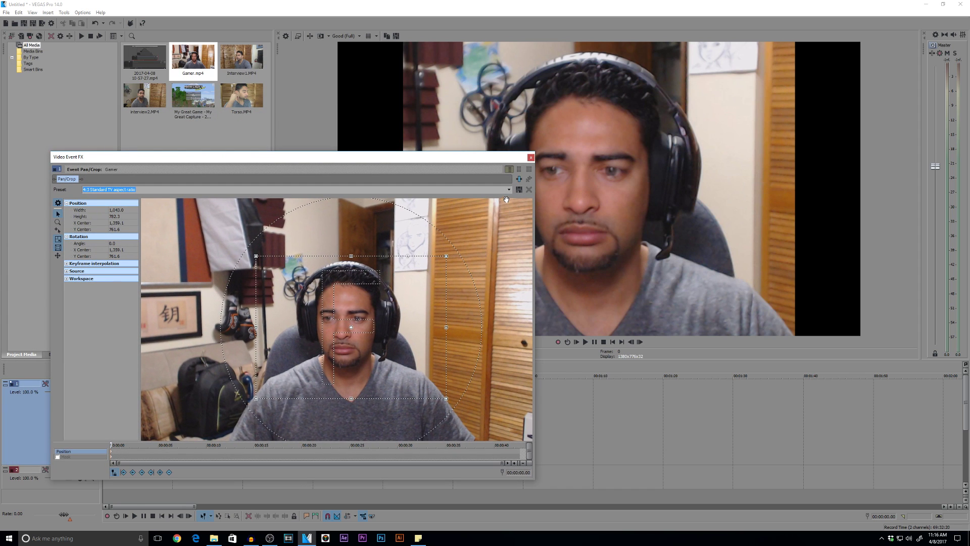
# - Save the crop as a preset named PanTest1 and close Event Pan/Crop
pyautogui.doubleClick(178, 188)
pyautogui.click(509, 190)
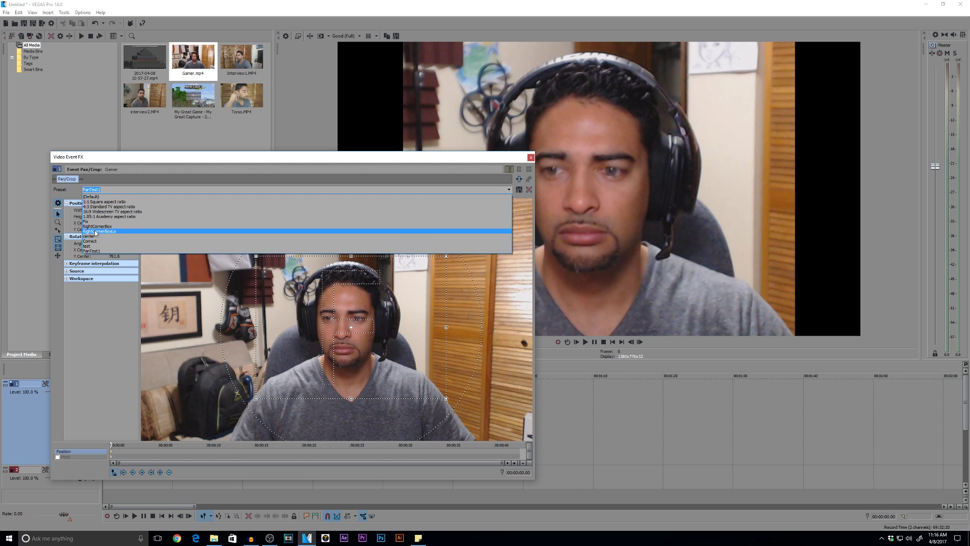
pyautogui.click(532, 160)
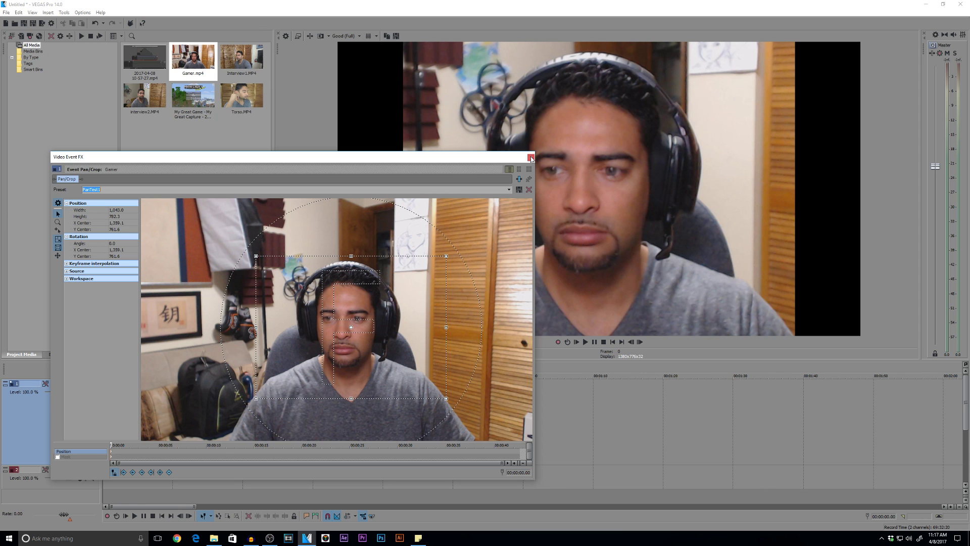
pyautogui.click(531, 158)
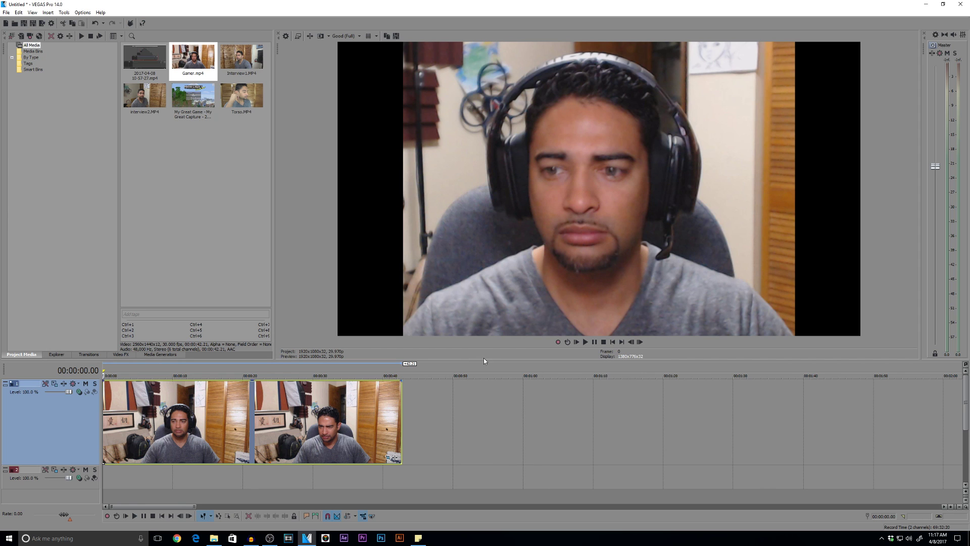
# - Add the My Great Game clip at the start of the second video track and delete its audio track
pyautogui.moveTo(484, 359); pyautogui.dragTo(497, 197)
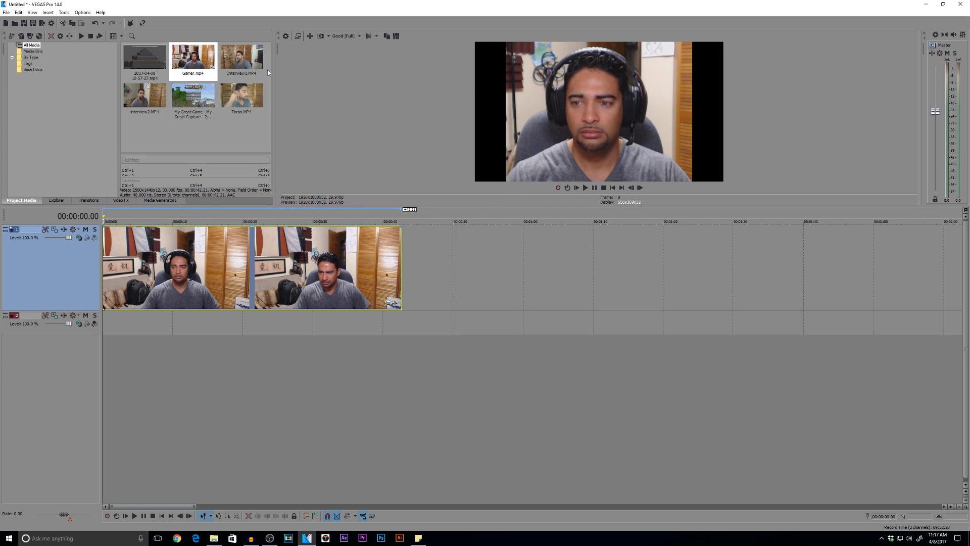
pyautogui.moveTo(172, 88); pyautogui.dragTo(112, 347)
pyautogui.rightClick(76, 356)
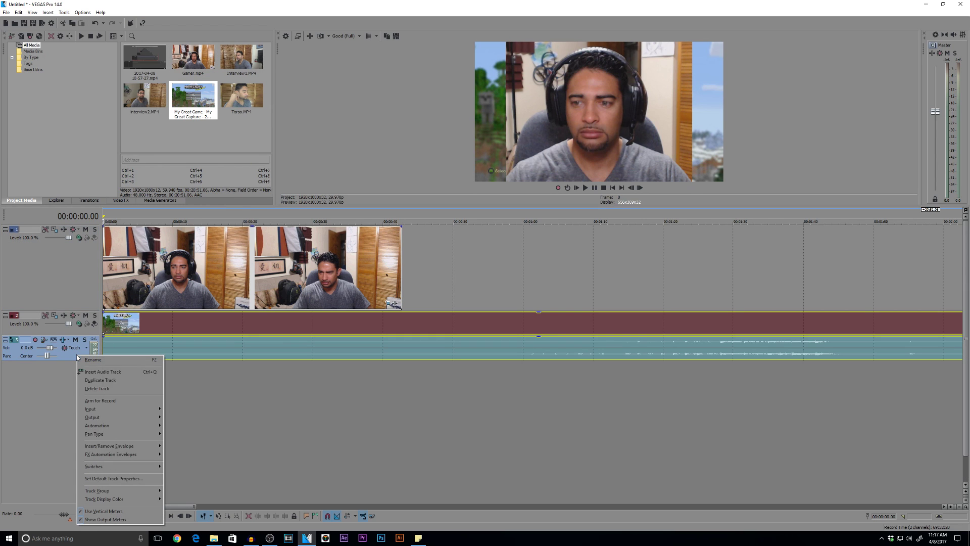
pyautogui.click(97, 388)
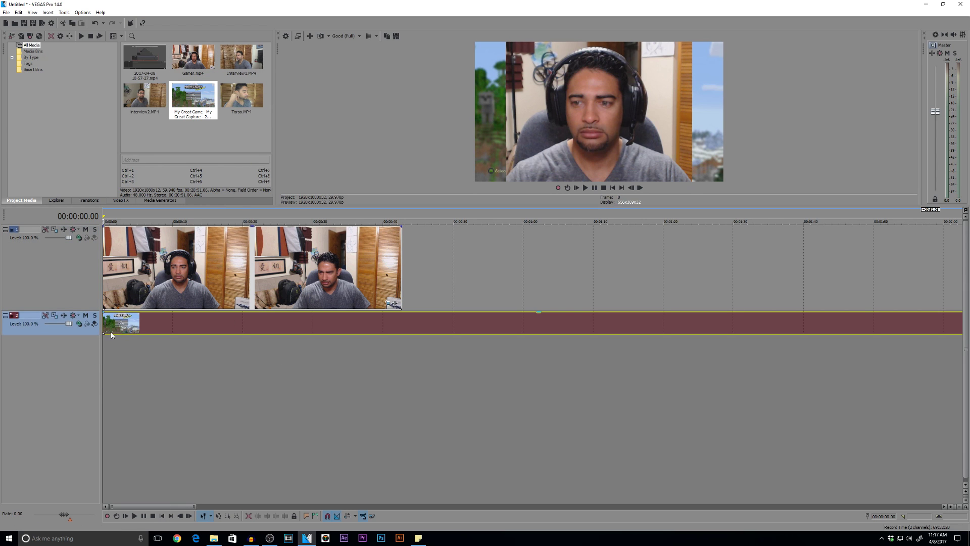
pyautogui.moveTo(77, 334); pyautogui.dragTo(77, 410)
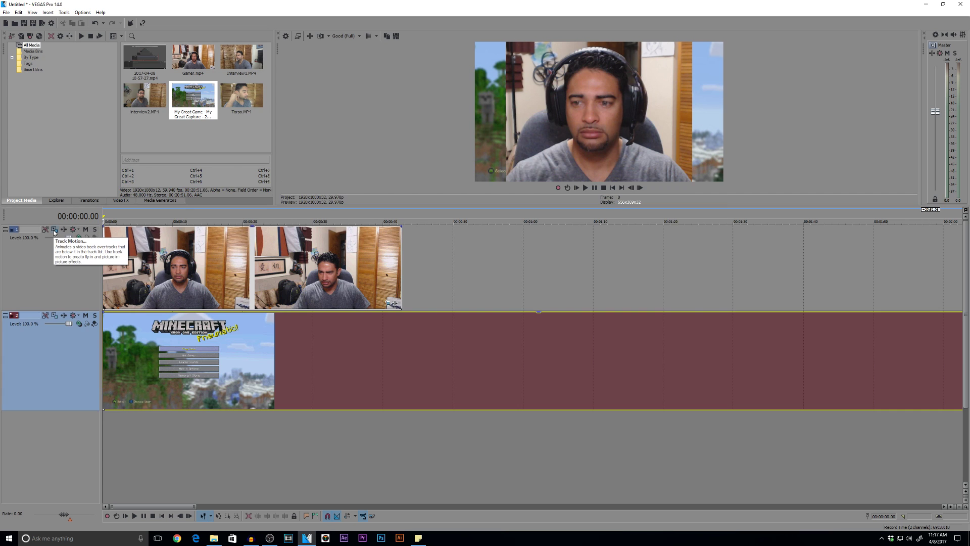
# - Scale track 1 to about 675 × 380 with Track Motion and place it in the frame's upper-right corner at about X 683, Y 324
pyautogui.click(158, 178)
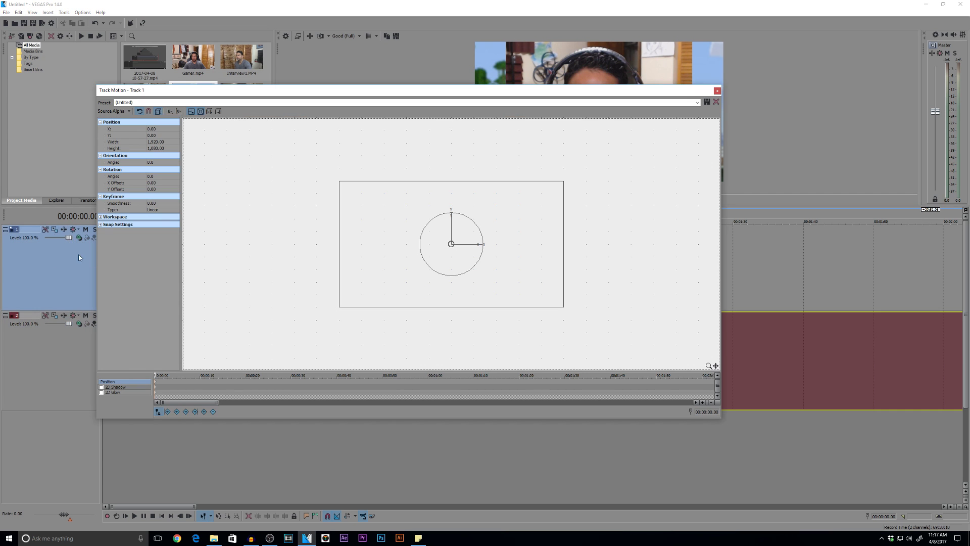
pyautogui.moveTo(496, 92); pyautogui.dragTo(464, 199)
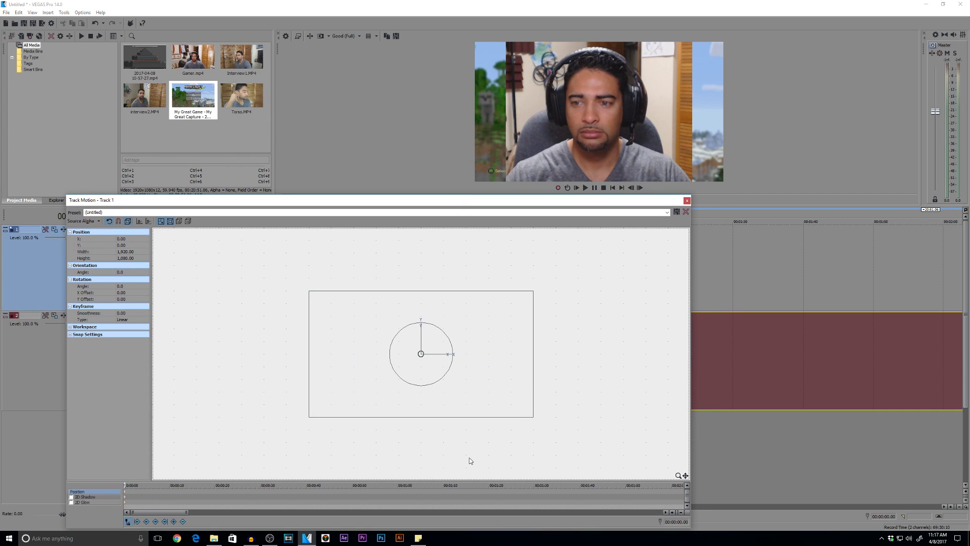
pyautogui.moveTo(309, 293); pyautogui.dragTo(466, 303)
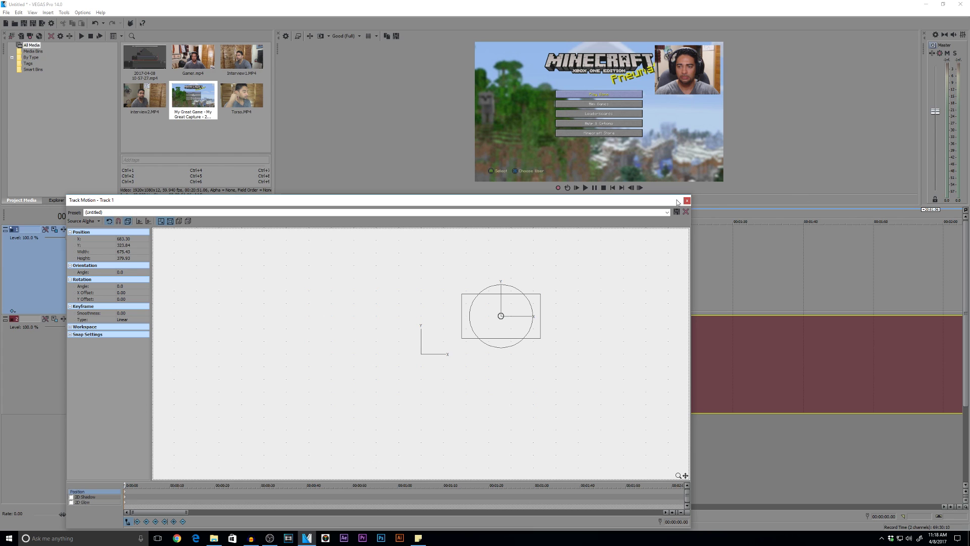
pyautogui.click(687, 201)
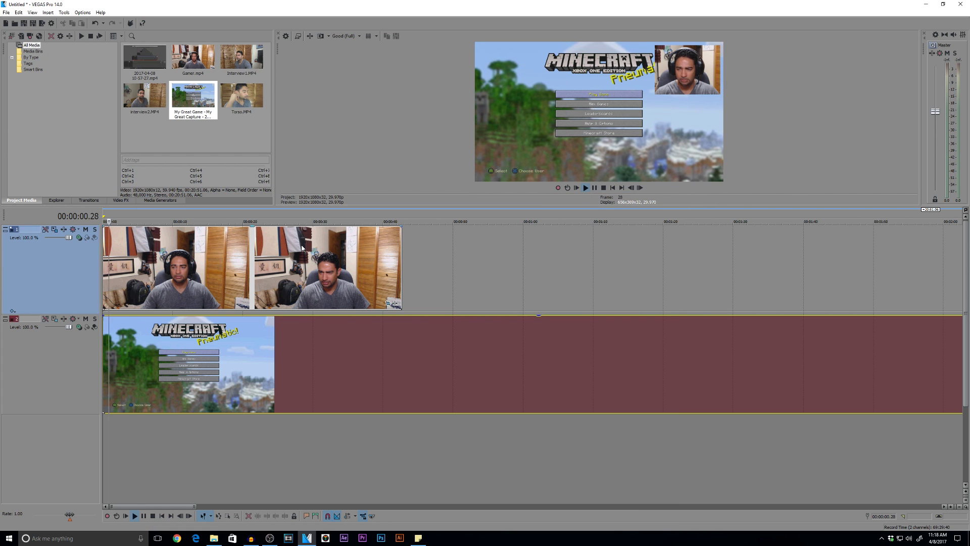
# - Save track 1's motion settings as a Track Motion preset named TrackMopthion1
pyautogui.click(55, 229)
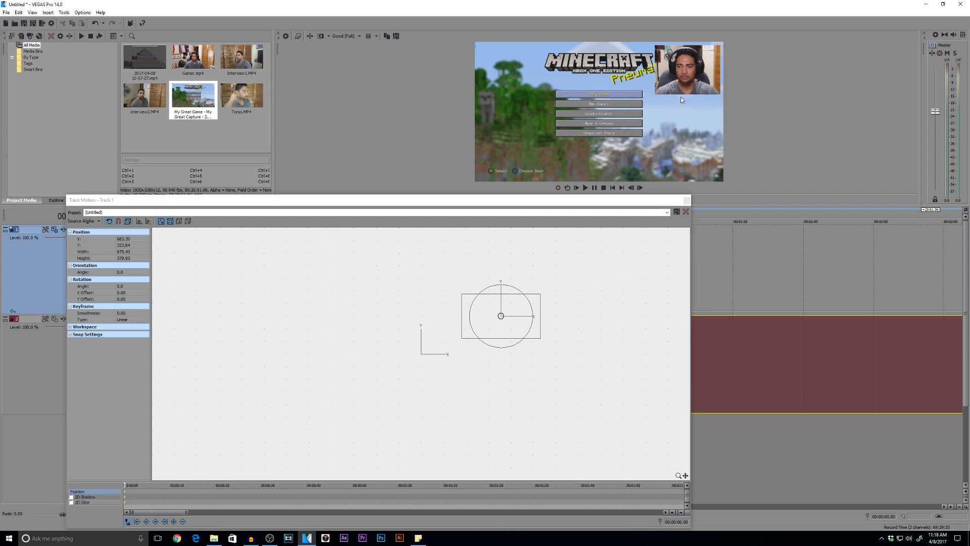
pyautogui.click(152, 213)
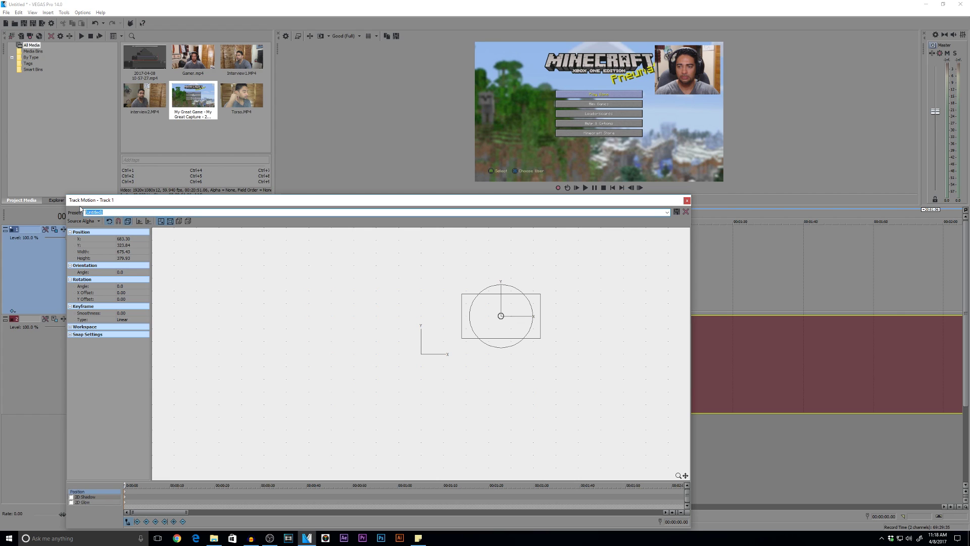
pyautogui.write('TrackMopthion1')
pyautogui.click(677, 212)
pyautogui.click(667, 213)
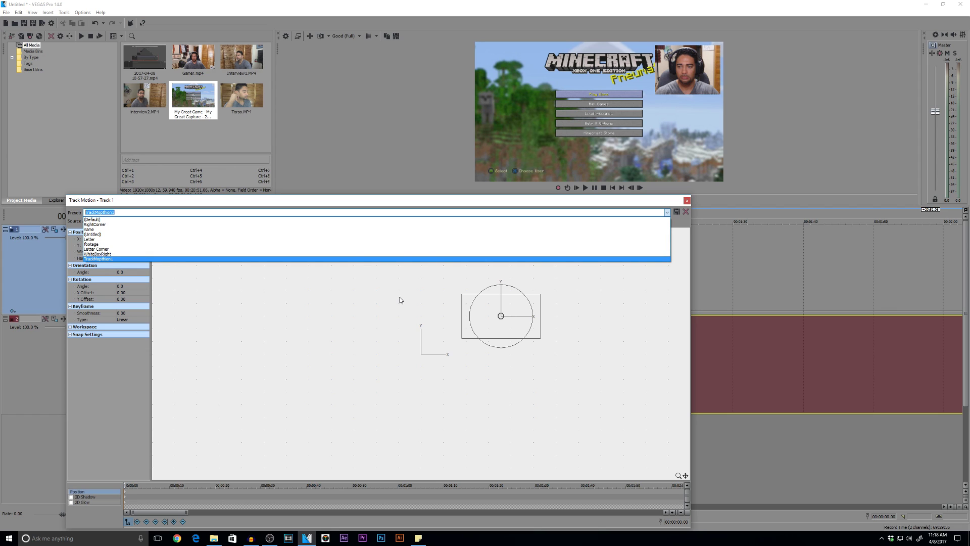
pyautogui.click(243, 329)
# - Restore track 1's motion box, reapply the TrackMopthion1 preset and close Track Motion
pyautogui.rightClick(346, 317)
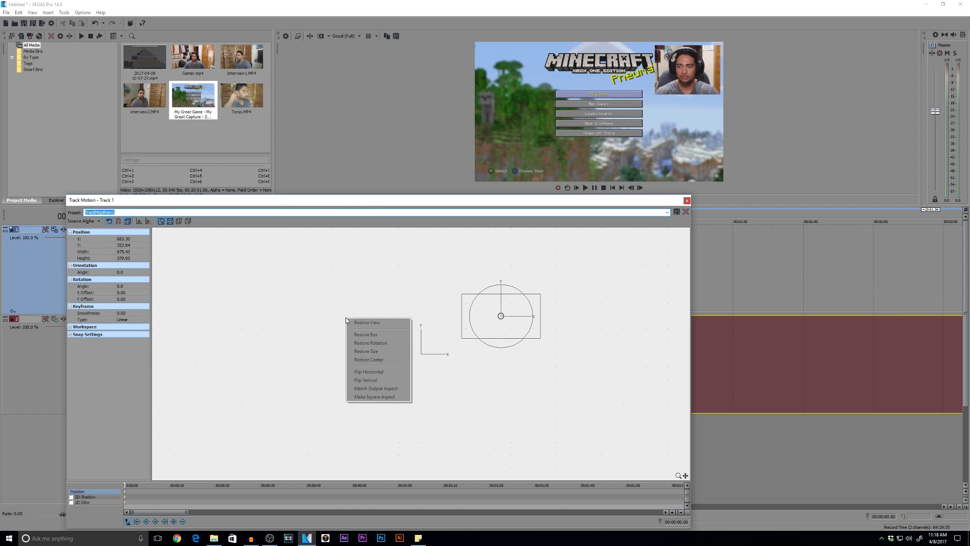
pyautogui.click(362, 335)
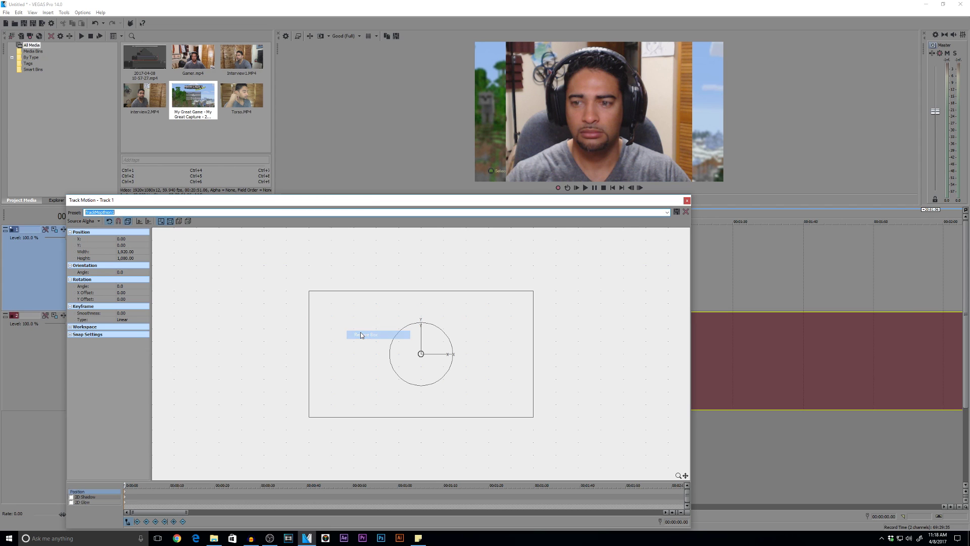
pyautogui.click(667, 213)
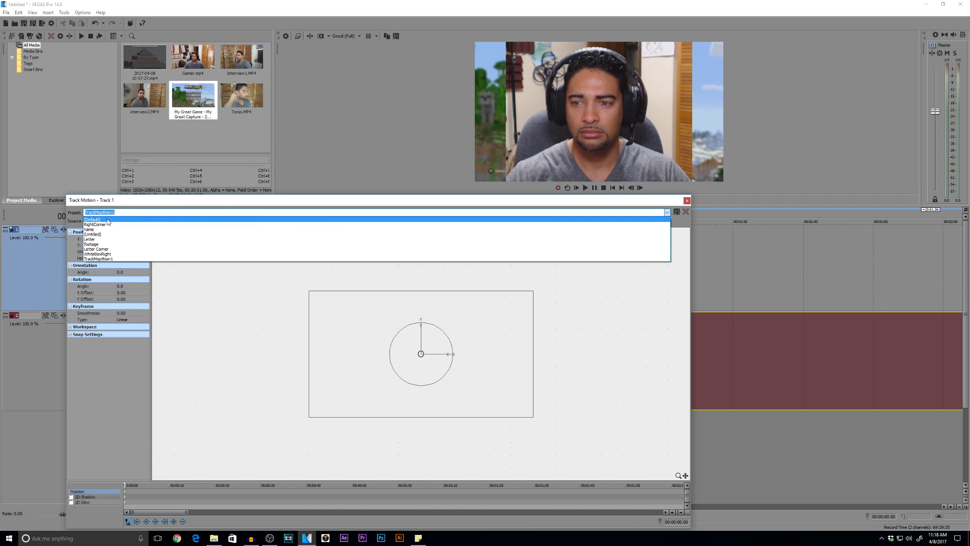
pyautogui.click(103, 259)
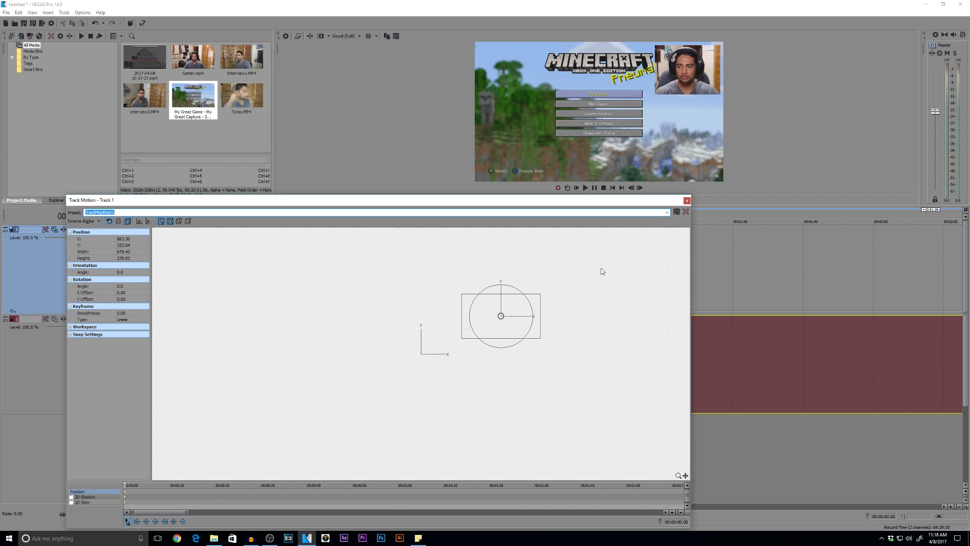
pyautogui.click(687, 201)
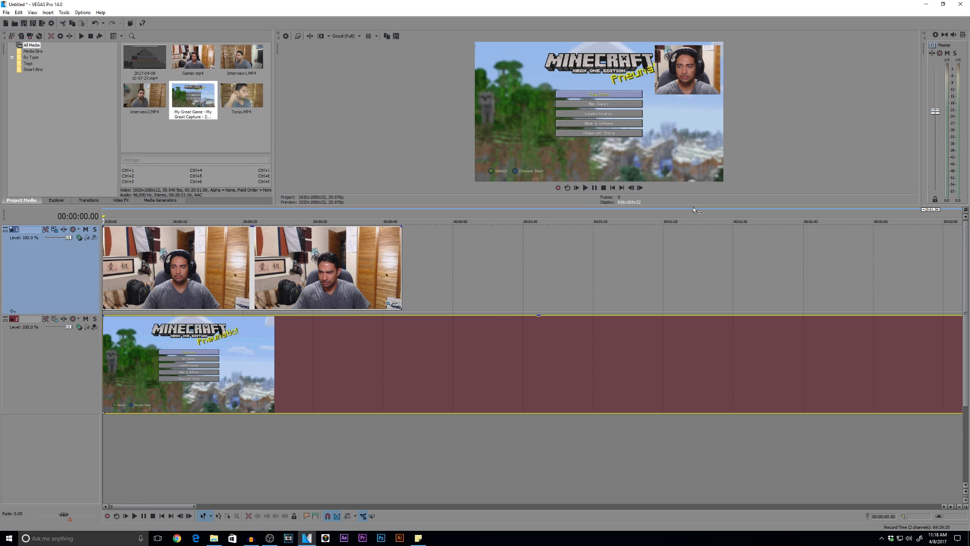
# - Play back the webcam overlay over the game footage from the start and from about 24 seconds
pyautogui.click(586, 188)
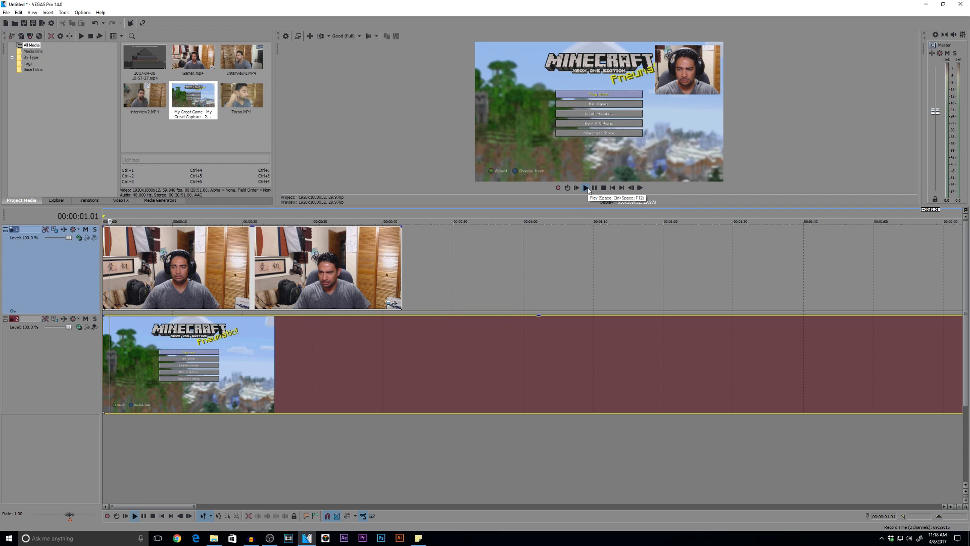
pyautogui.click(275, 367)
pyautogui.press('space')
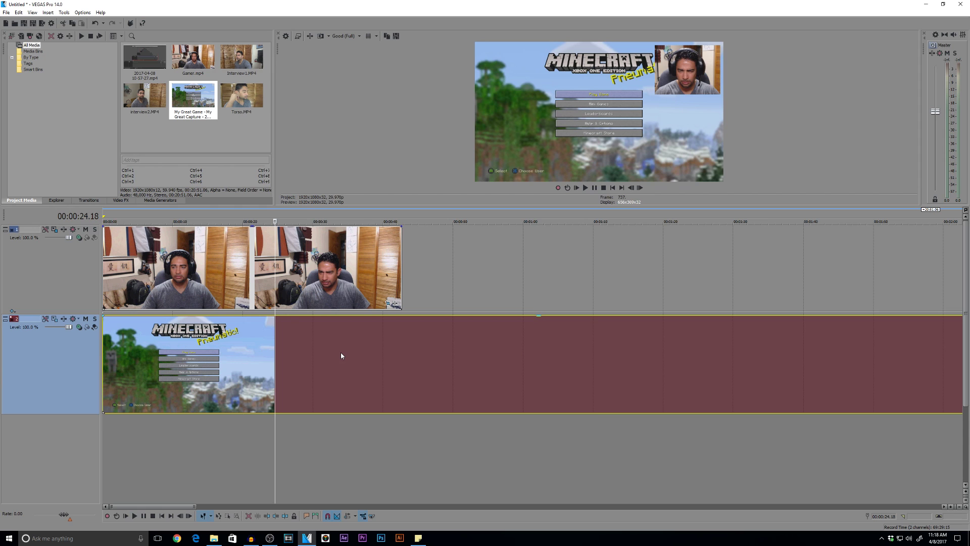
pyautogui.press('space')
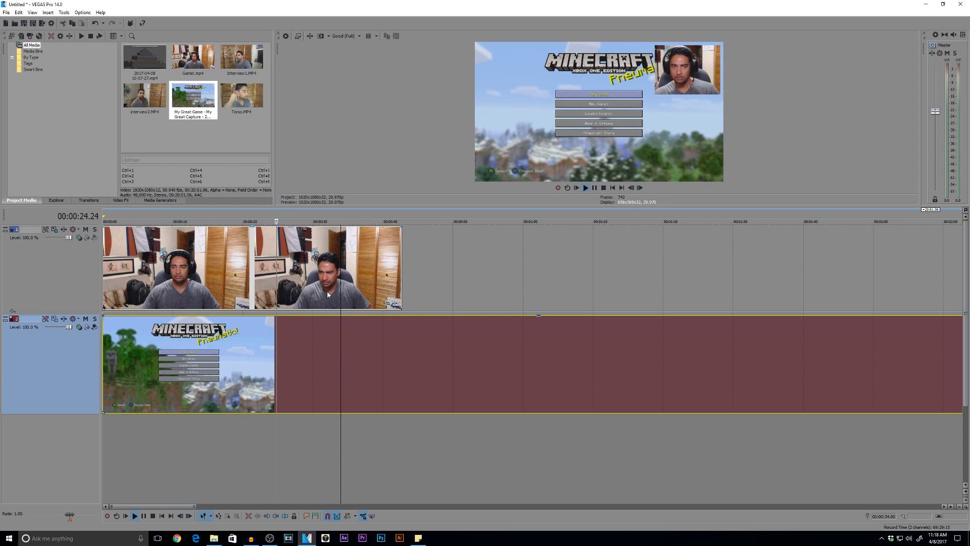
pyautogui.click(189, 300)
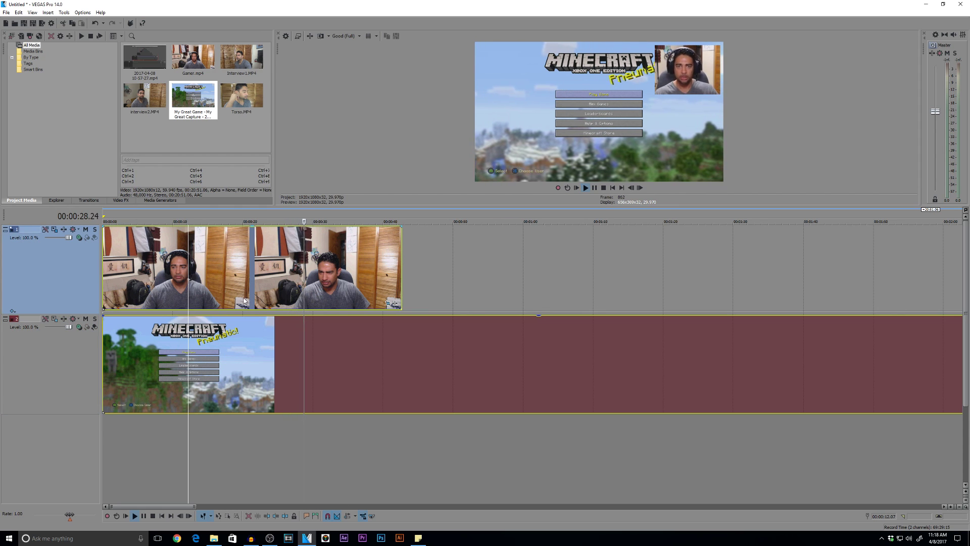
# - Split the webcam and gameplay clips on both tracks at about 12, 28 and 36 seconds
pyautogui.press('s')
pyautogui.click(300, 278)
pyautogui.press('s')
pyautogui.click(356, 270)
pyautogui.press('s')
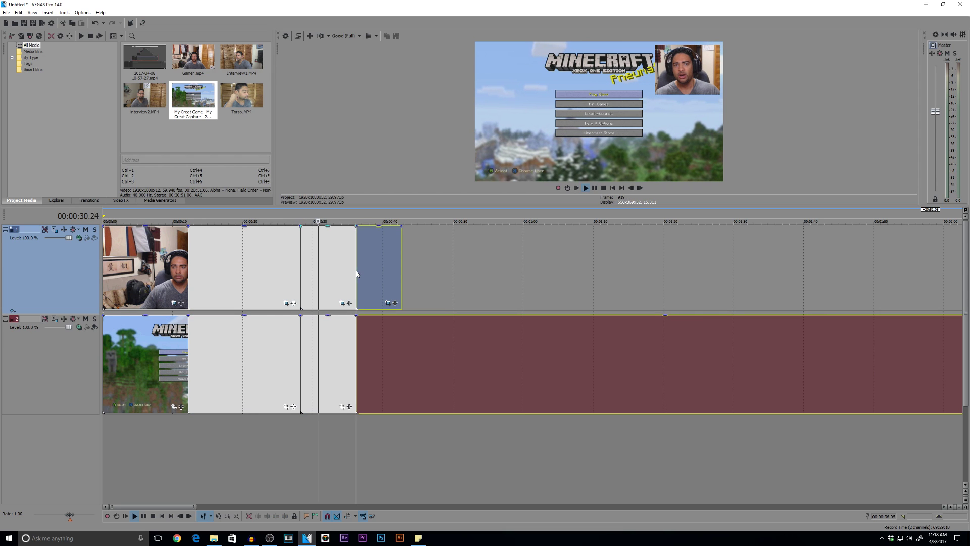
# - Play back the split sections at about 36 and 27 seconds to check the webcam overlay
pyautogui.click(351, 335)
pyautogui.press('space')
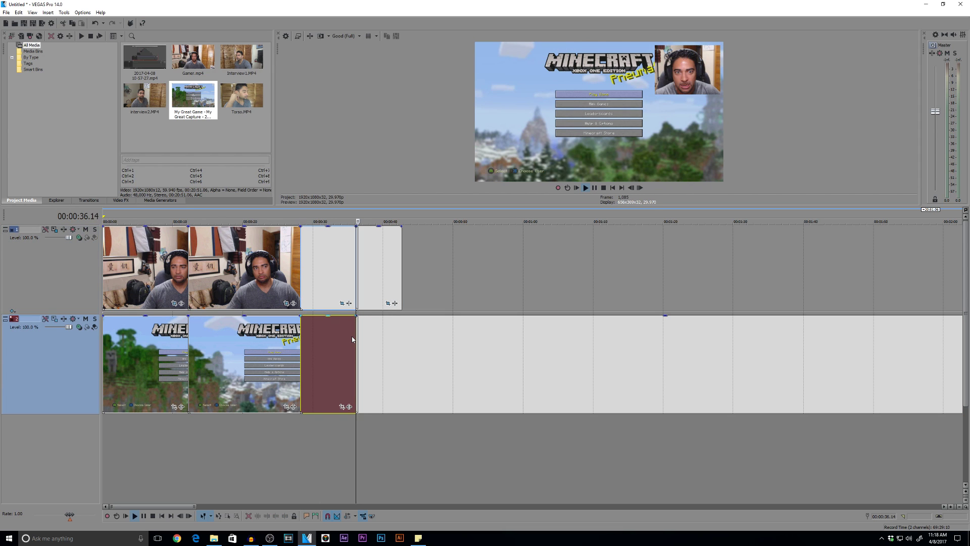
pyautogui.moveTo(291, 340); pyautogui.dragTo(340, 359)
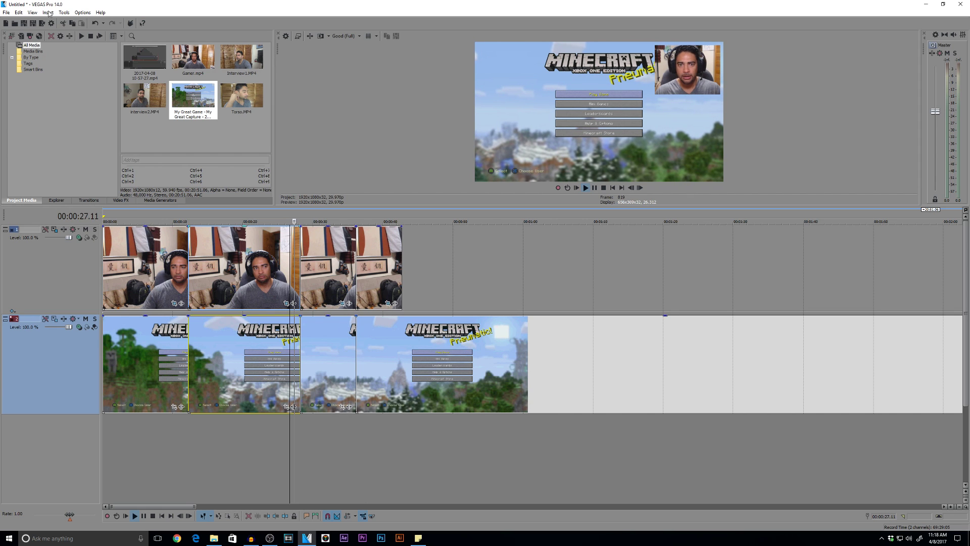
# - Undo all the splits on the webcam and gameplay tracks
pyautogui.click(95, 24)
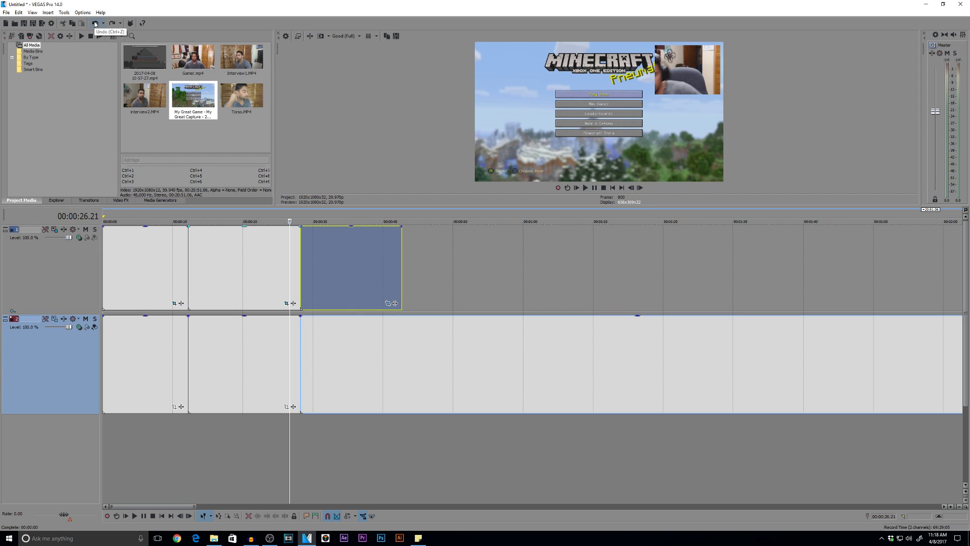
pyautogui.click(95, 23)
pyautogui.click(95, 23)
pyautogui.click(95, 23)
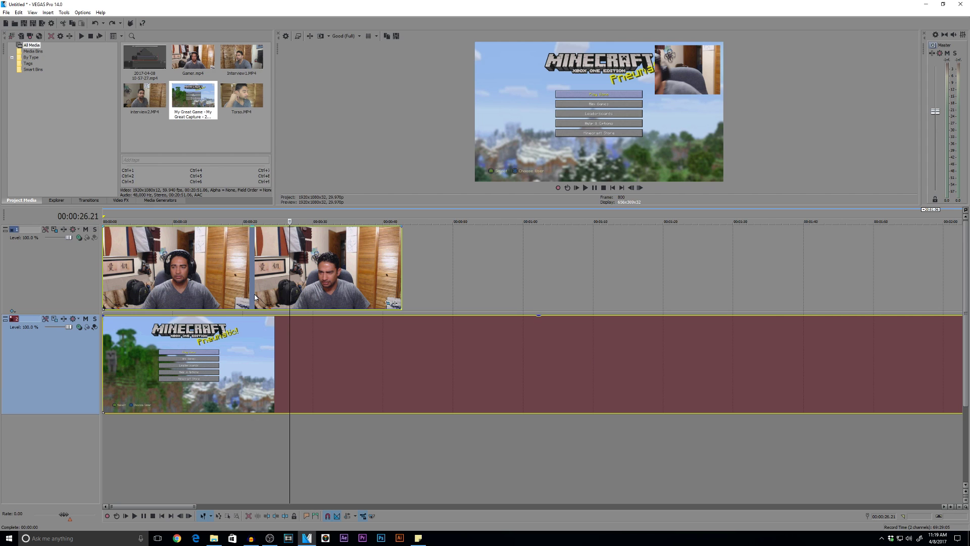
# - Enable 2D Glow in track 1's Track Motion at the timeline start and set the glow colour to white
pyautogui.click(54, 231)
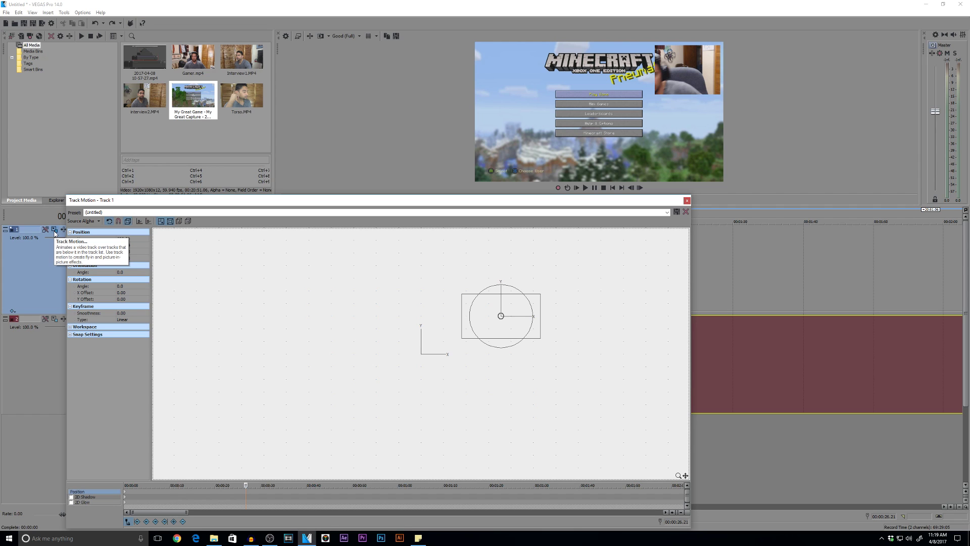
pyautogui.click(613, 187)
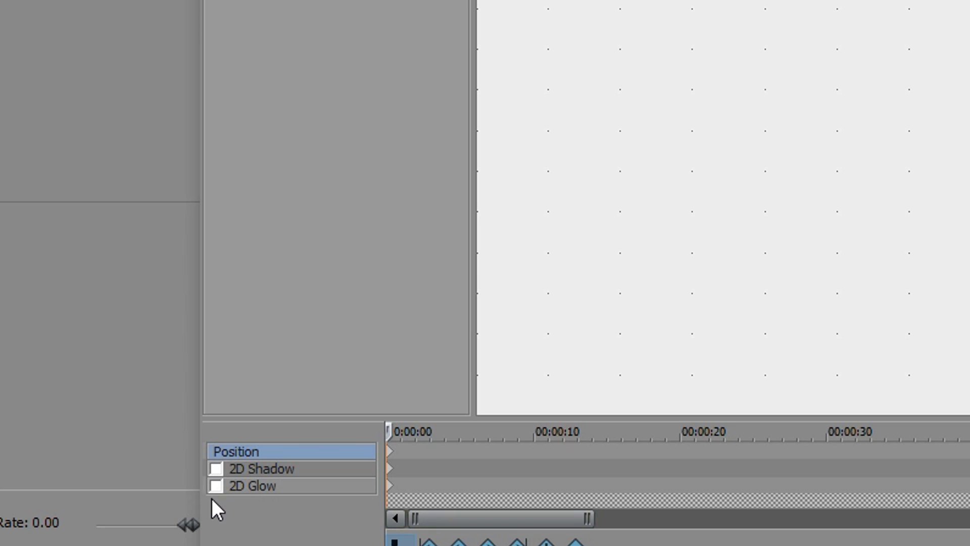
pyautogui.click(219, 488)
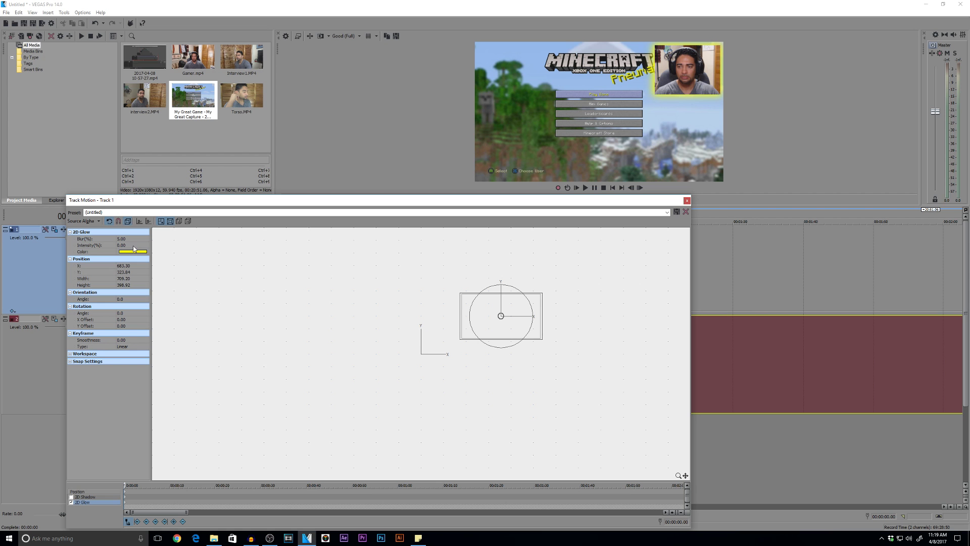
pyautogui.click(134, 252)
pyautogui.click(133, 252)
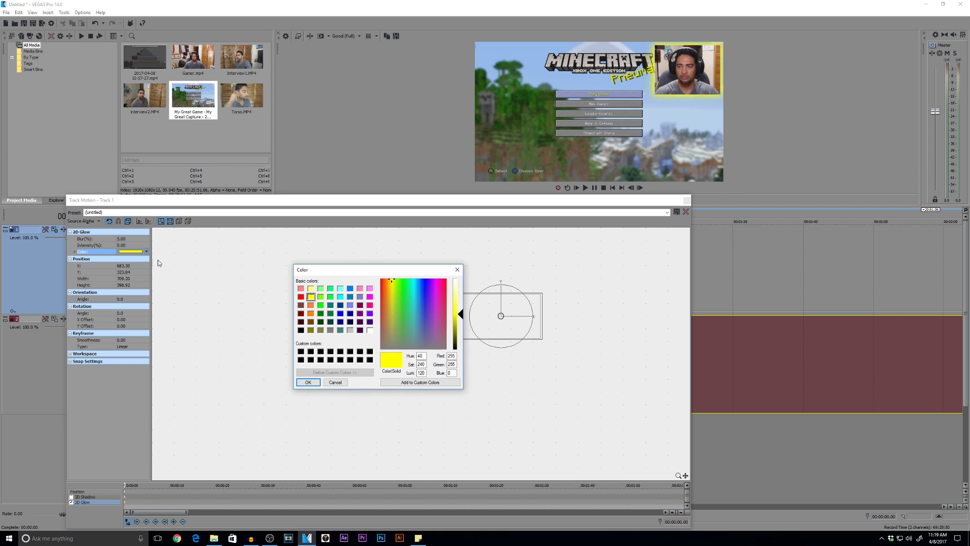
pyautogui.click(370, 330)
pyautogui.click(315, 383)
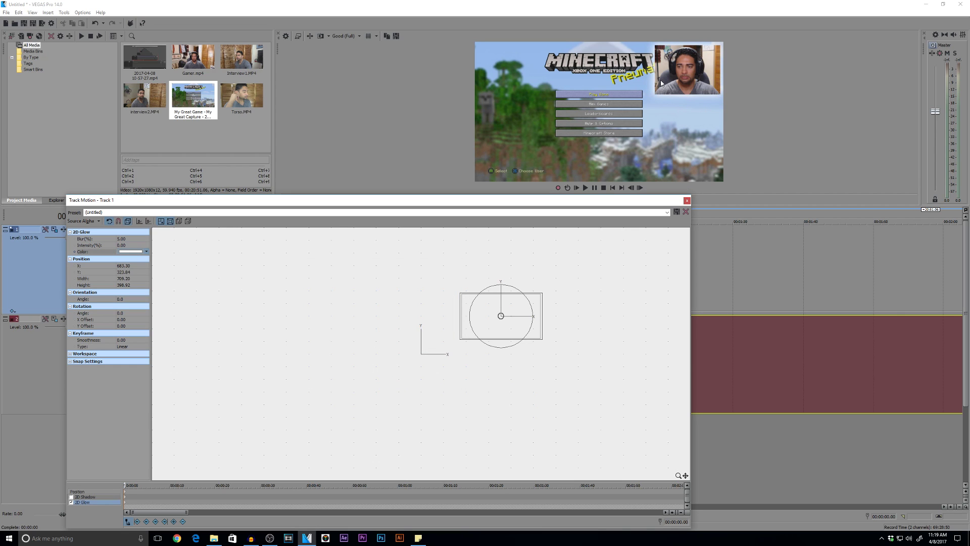
# - Set the 2D Glow blur to 0 and enlarge the glow box to about 712 × 400
pyautogui.click(120, 239)
pyautogui.click(124, 238)
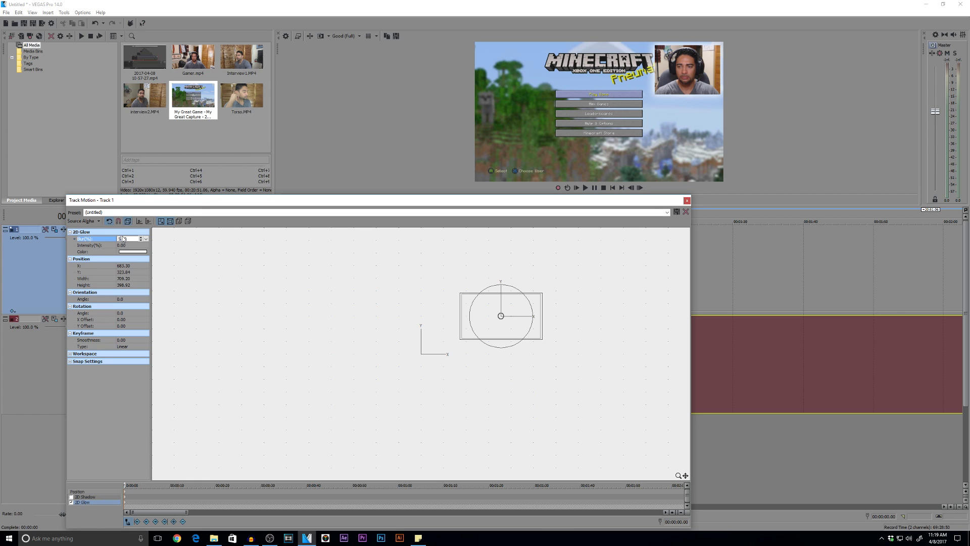
pyautogui.press('Return')
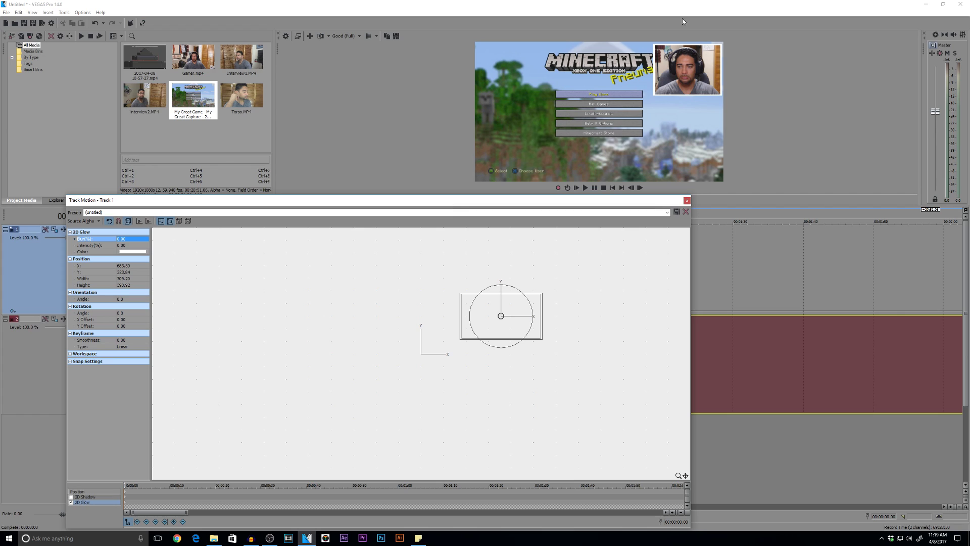
pyautogui.click(125, 245)
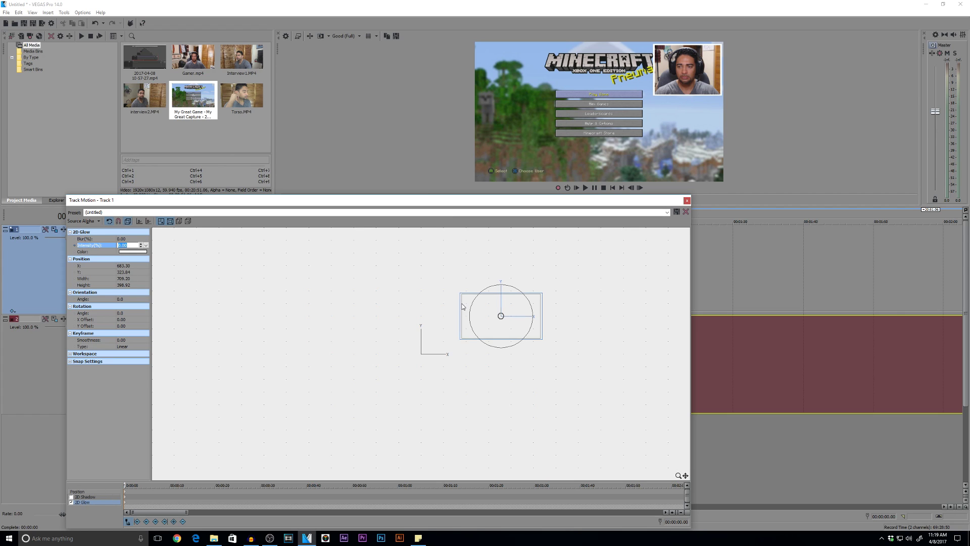
pyautogui.moveTo(460, 293)
pyautogui.mouseDown()
pyautogui.moveTo(442, 276)
pyautogui.moveTo(471, 281)
pyautogui.mouseUp()
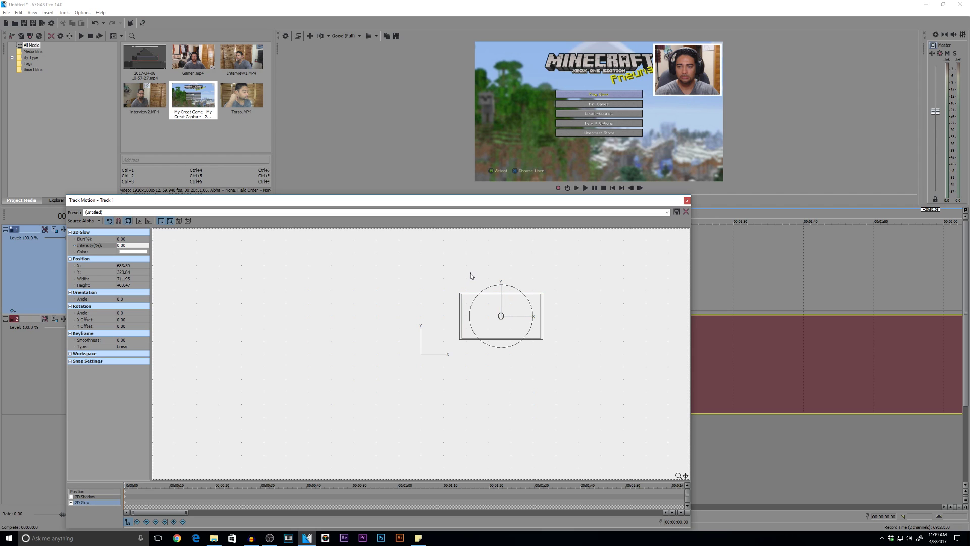
# - Enable 2D Shadow for track 1 and set the shadow blur to 0
pyautogui.click(71, 497)
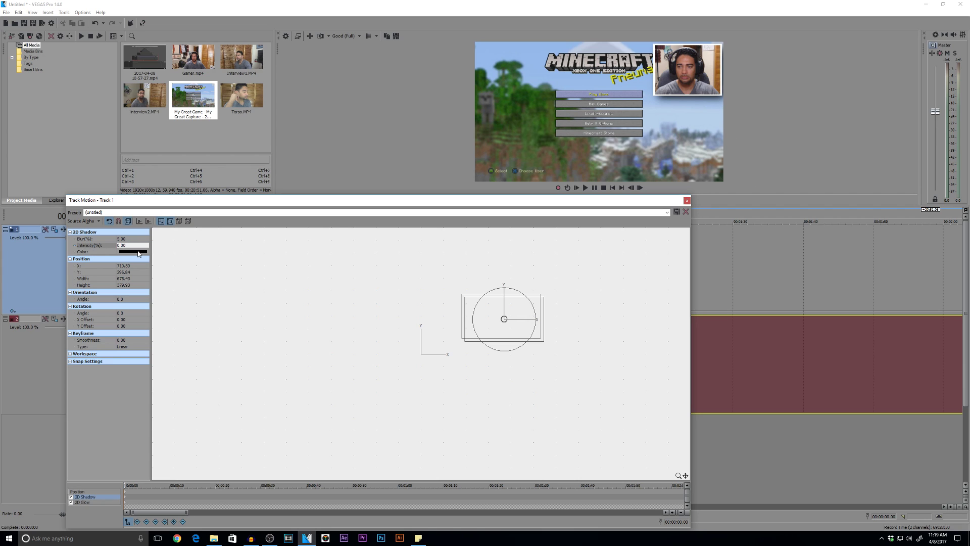
pyautogui.click(122, 239)
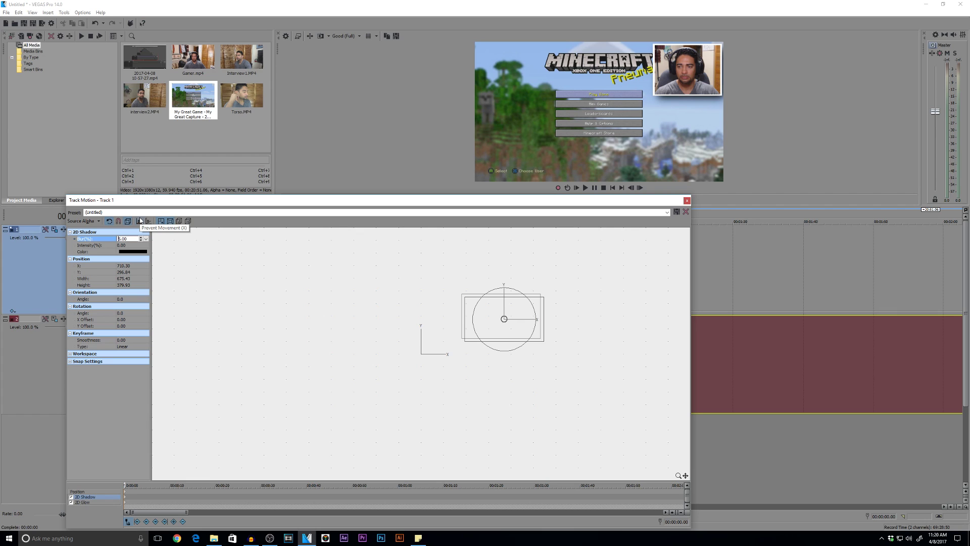
pyautogui.press('Return')
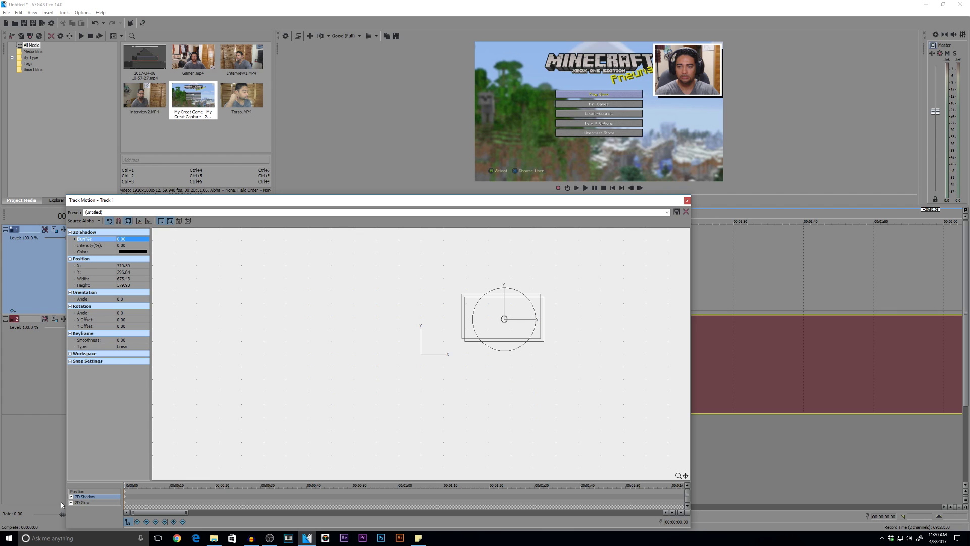
# - Turn off 2D Shadow and 2D Glow for track 1 and close Track Motion
pyautogui.click(72, 497)
pyautogui.click(71, 502)
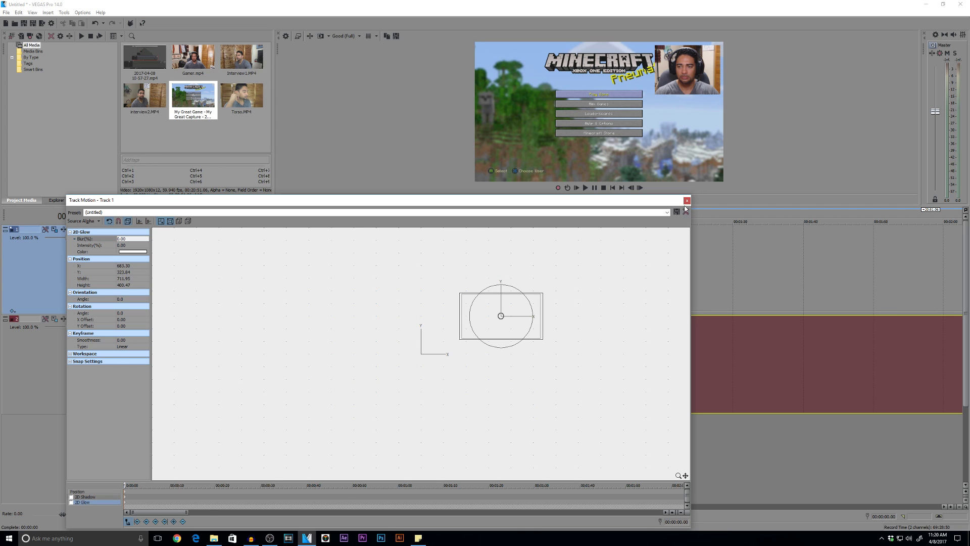
pyautogui.click(687, 201)
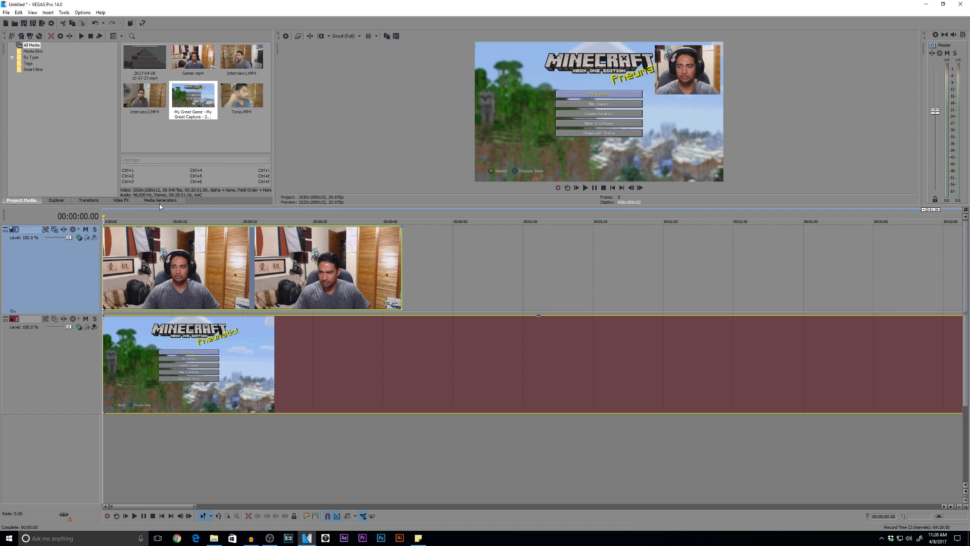
# - Apply the default preset of the VEGAS Layer Dimensionality effect to the first Gamer clip on track 1
pyautogui.click(121, 201)
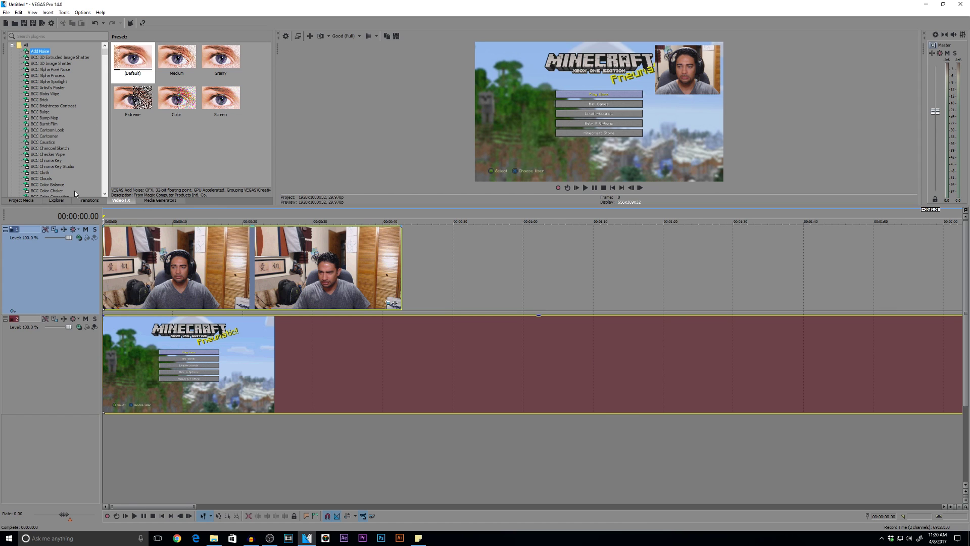
pyautogui.click(12, 45)
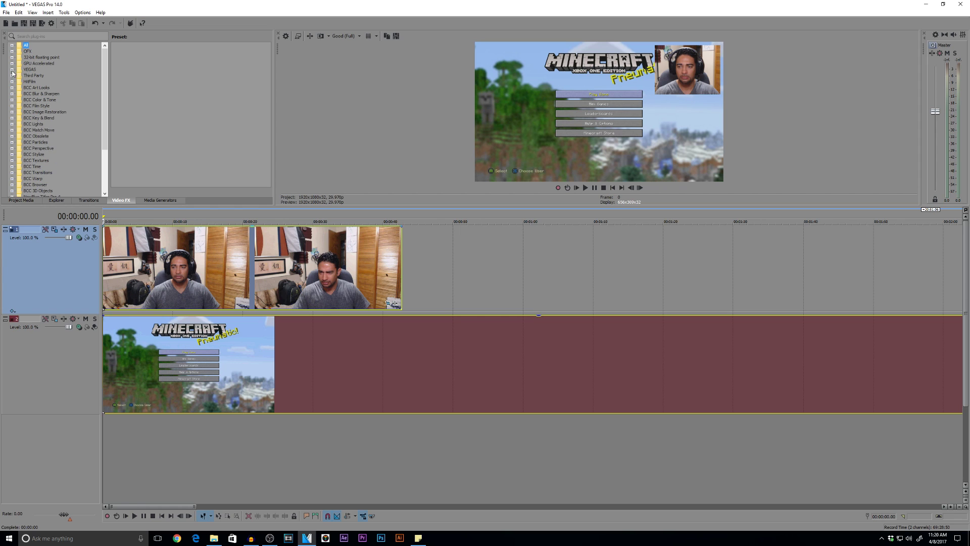
pyautogui.click(12, 69)
pyautogui.moveTo(105, 77); pyautogui.dragTo(103, 105)
pyautogui.click(43, 107)
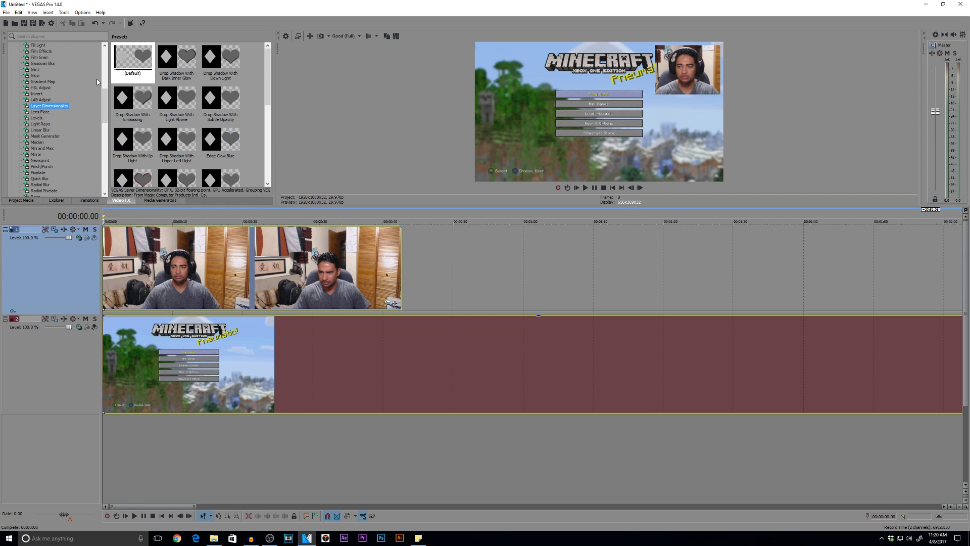
pyautogui.moveTo(132, 61); pyautogui.dragTo(207, 268)
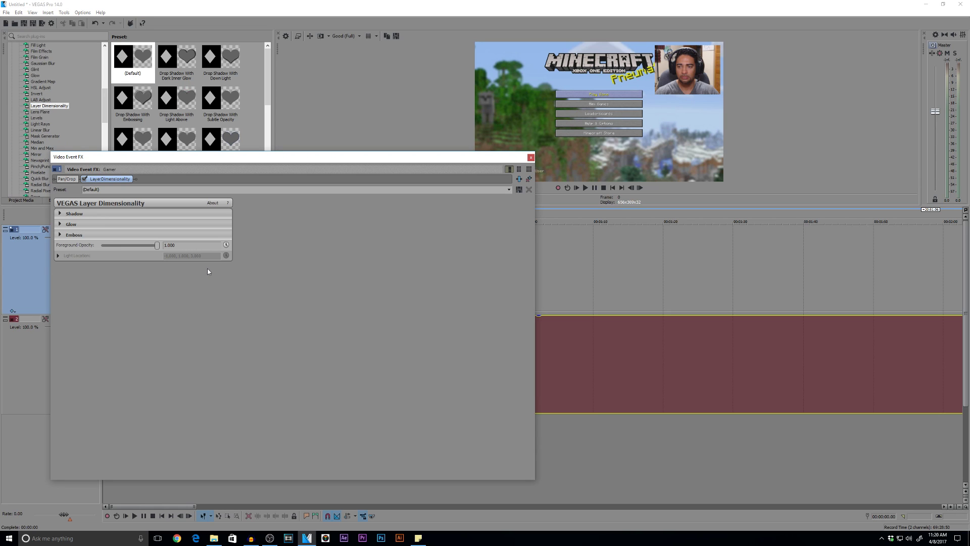
# - Give the effect a Drop shadow with height 0.027, blur 0, opacity 0.299 and light location -3, 3, 3
pyautogui.click(60, 213)
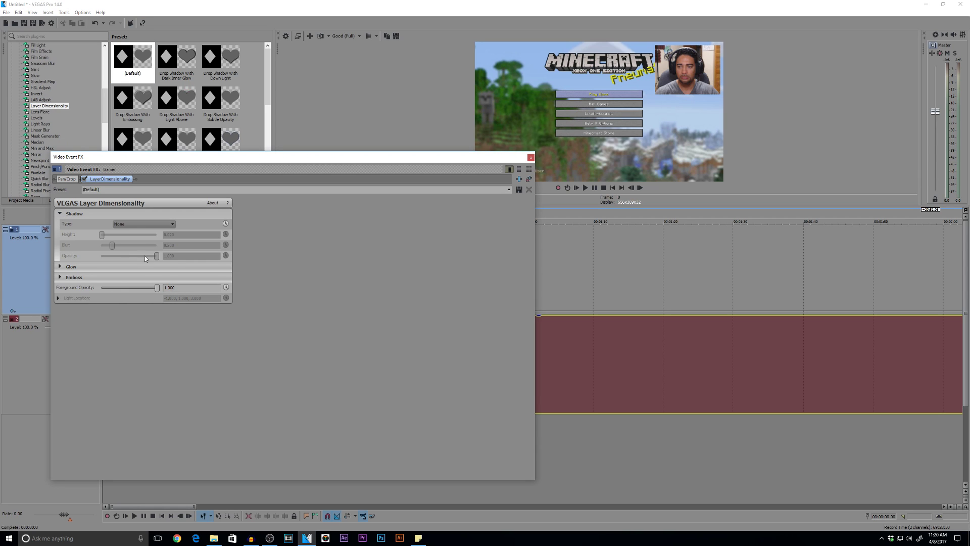
pyautogui.click(122, 235)
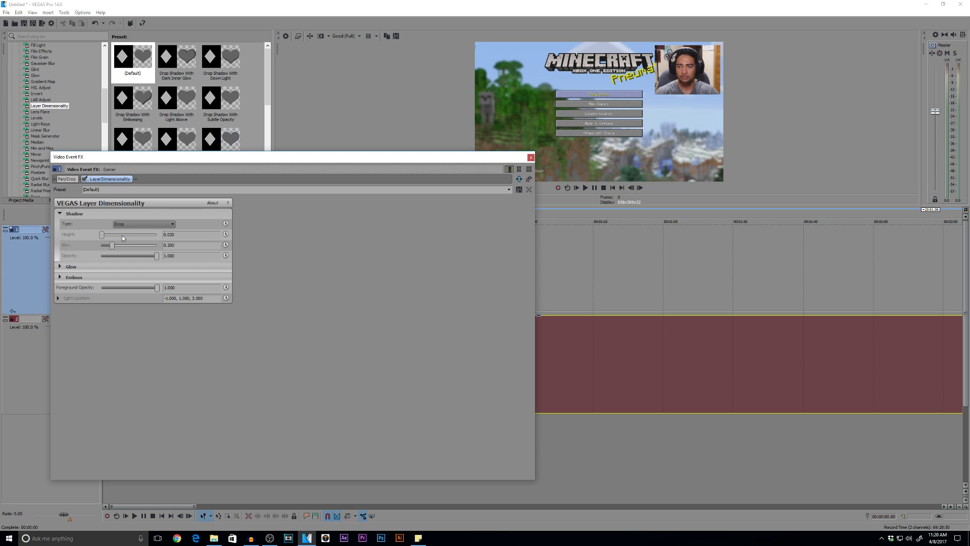
pyautogui.click(58, 299)
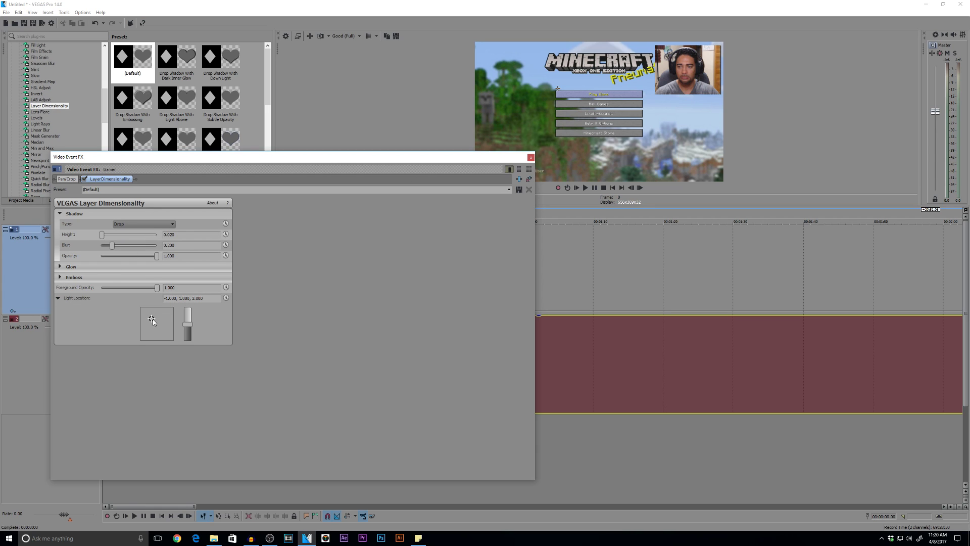
pyautogui.moveTo(152, 319); pyautogui.dragTo(115, 298)
pyautogui.moveTo(103, 235); pyautogui.dragTo(57, 247)
pyautogui.moveTo(157, 256); pyautogui.dragTo(124, 258)
# - Set the Layer Dimensionality glow type to Outer and increase the glow amount
pyautogui.click(60, 266)
pyautogui.click(154, 278)
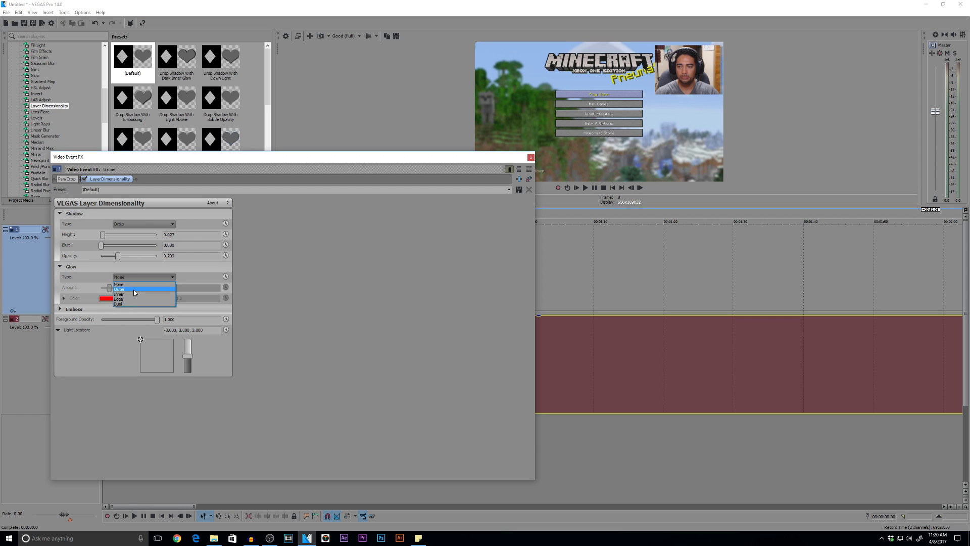
pyautogui.click(127, 290)
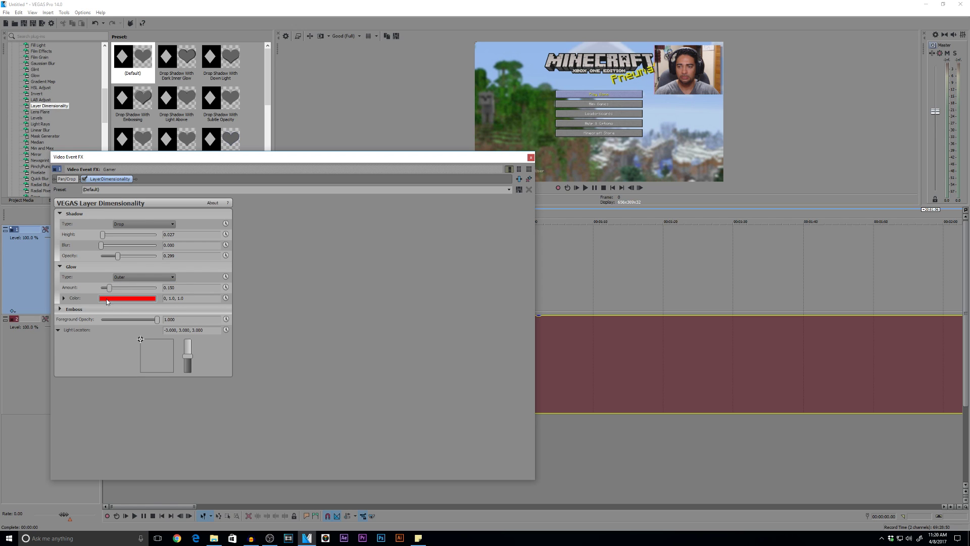
pyautogui.moveTo(107, 289)
pyautogui.mouseDown()
pyautogui.moveTo(181, 290)
pyautogui.moveTo(104, 289)
pyautogui.moveTo(126, 289)
pyautogui.mouseUp()
# - Remove the Layer Dimensionality effect from the Gamer clip and close its effect settings
pyautogui.click(518, 180)
pyautogui.click(531, 157)
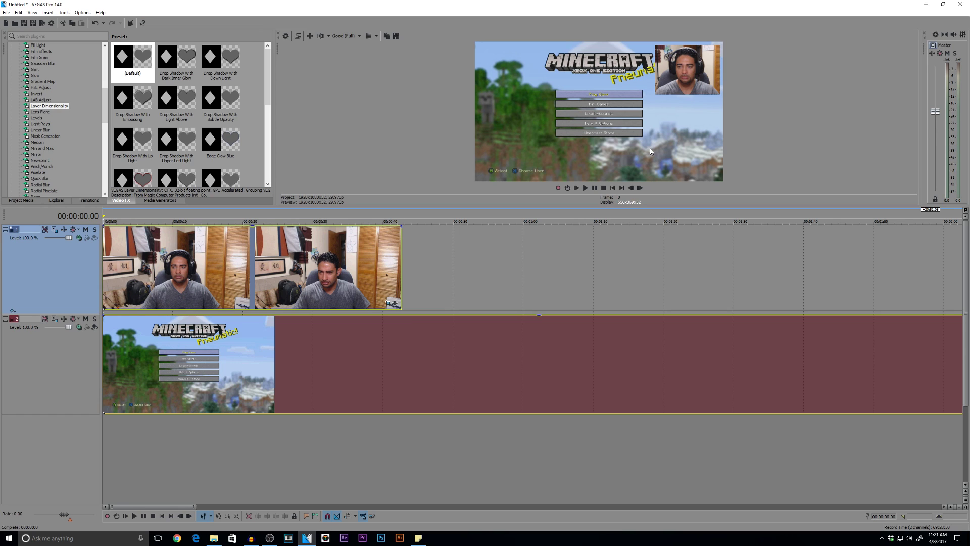
# - Insert a new video track and place it between the webcam track and the gameplay track
pyautogui.rightClick(423, 254)
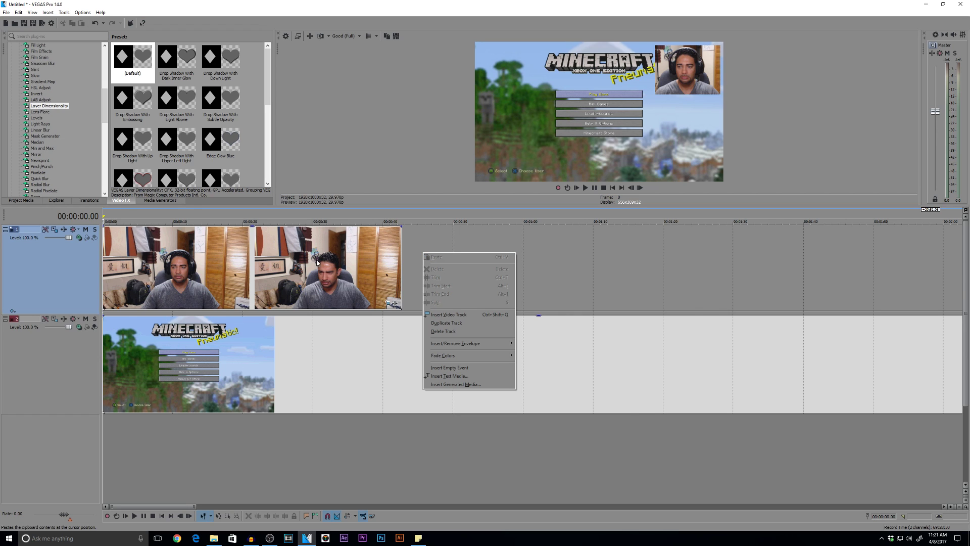
pyautogui.rightClick(424, 237)
pyautogui.click(447, 299)
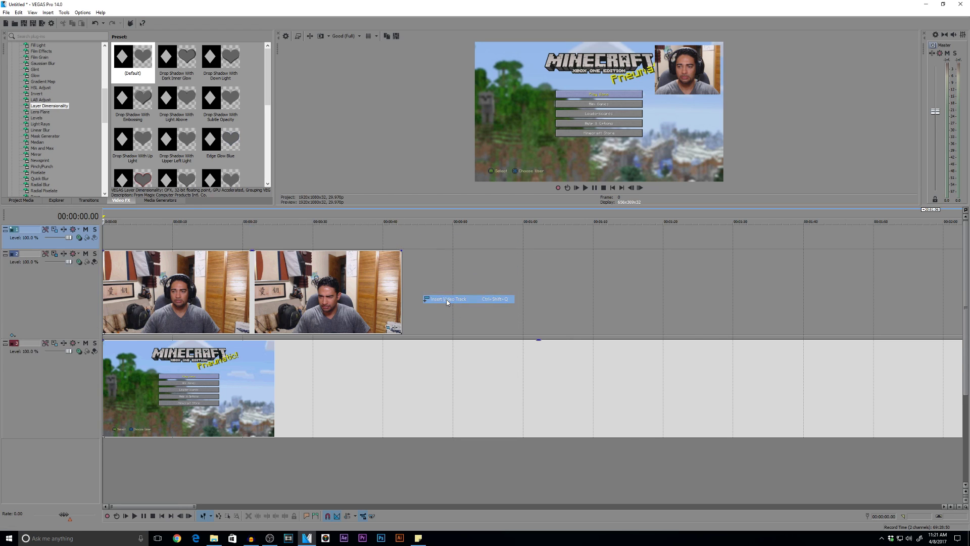
pyautogui.moveTo(90, 243); pyautogui.dragTo(78, 429)
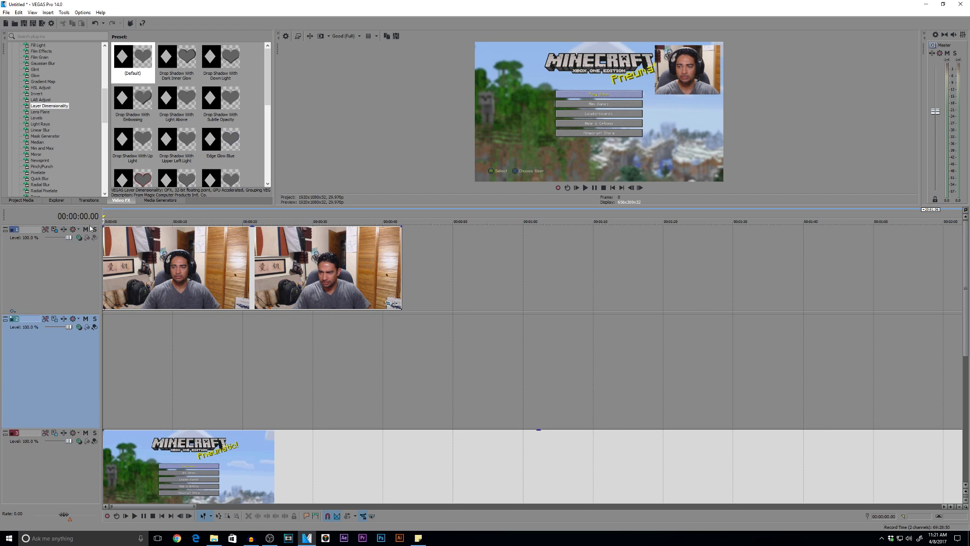
# - Add a White Solid Color generated media event at the start of the new middle track
pyautogui.click(154, 201)
pyautogui.scroll(-10, 50, 152)
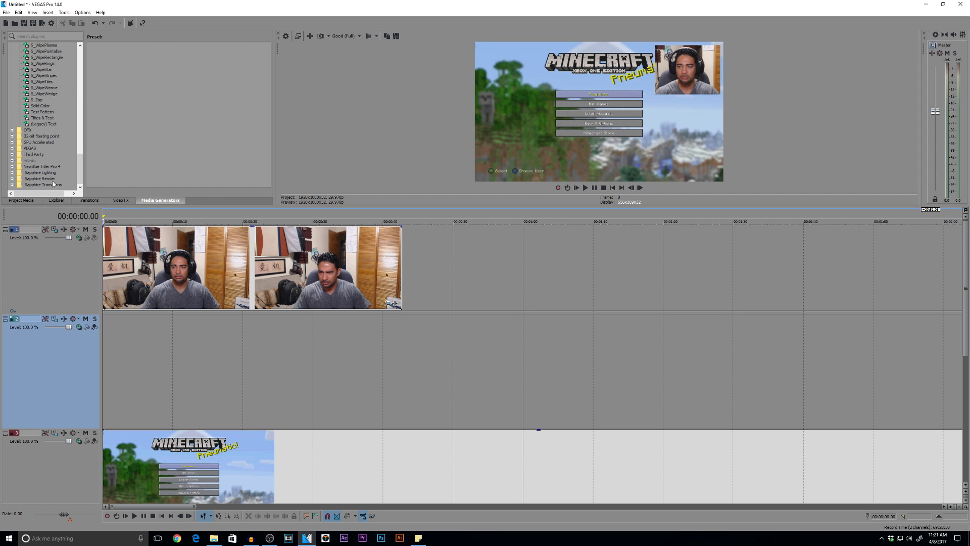
pyautogui.click(39, 107)
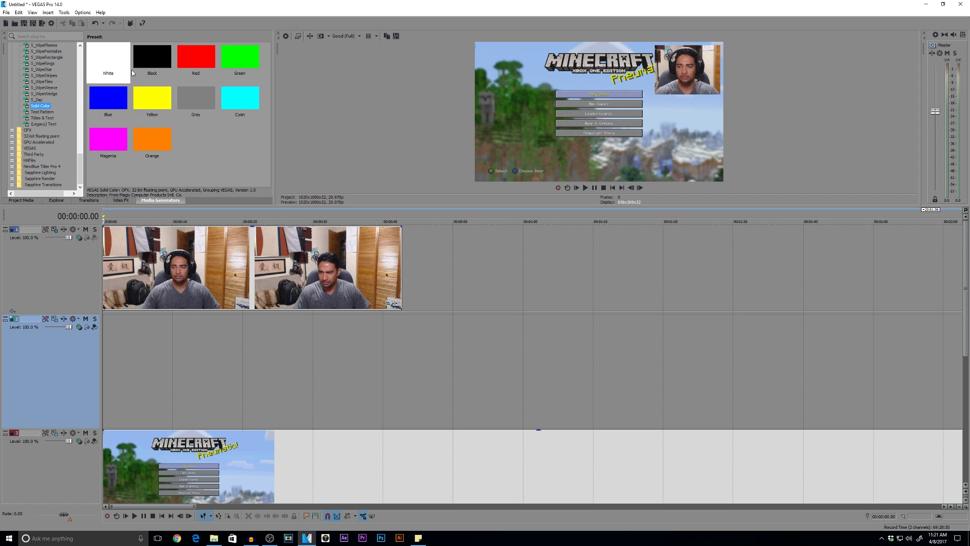
pyautogui.moveTo(110, 63); pyautogui.dragTo(105, 368)
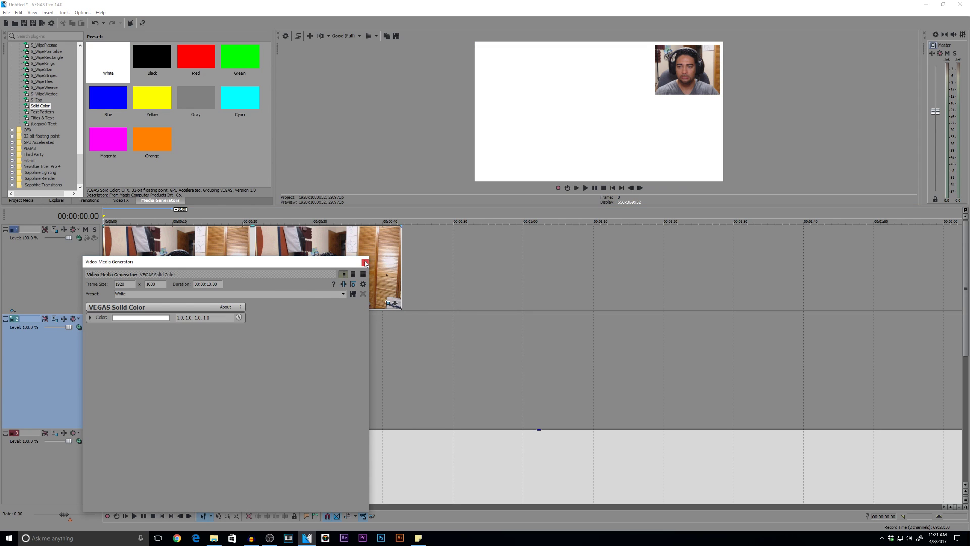
# - Extend the white Solid Color event to end with the webcam clip above it, leaving its generator settings closed
pyautogui.click(365, 262)
pyautogui.moveTo(172, 372); pyautogui.dragTo(401, 372)
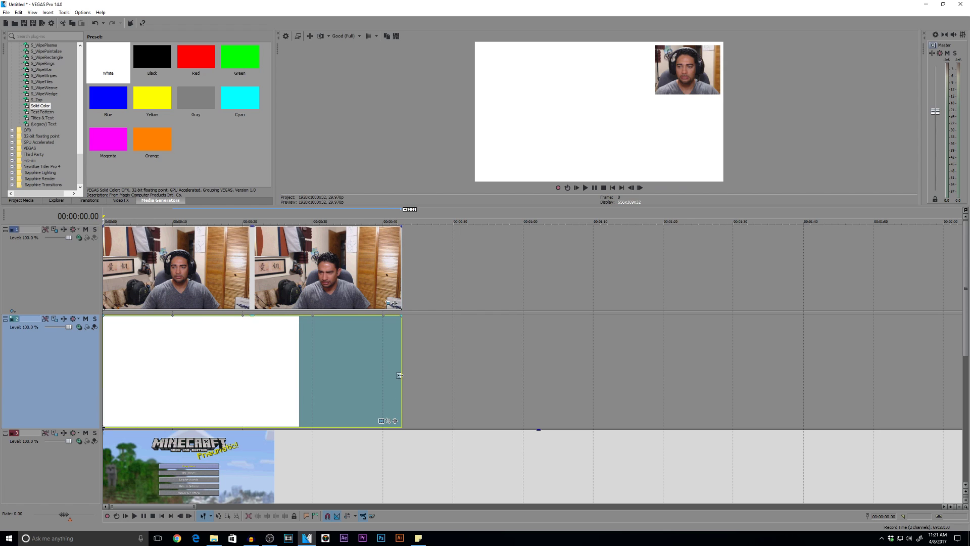
pyautogui.click(381, 421)
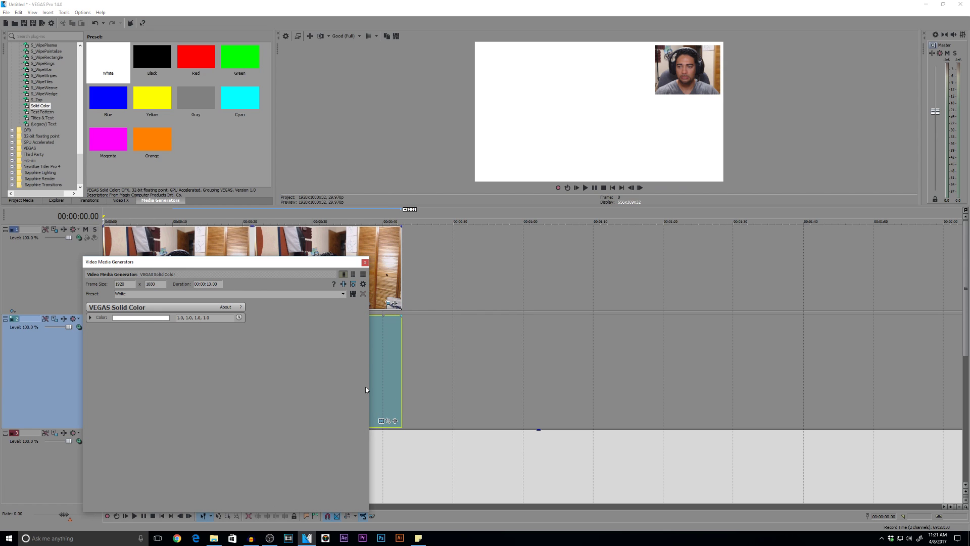
pyautogui.click(365, 262)
# - Apply the saved PanTest1 pan/crop preset to the white Solid Color event and close its event settings
pyautogui.click(391, 422)
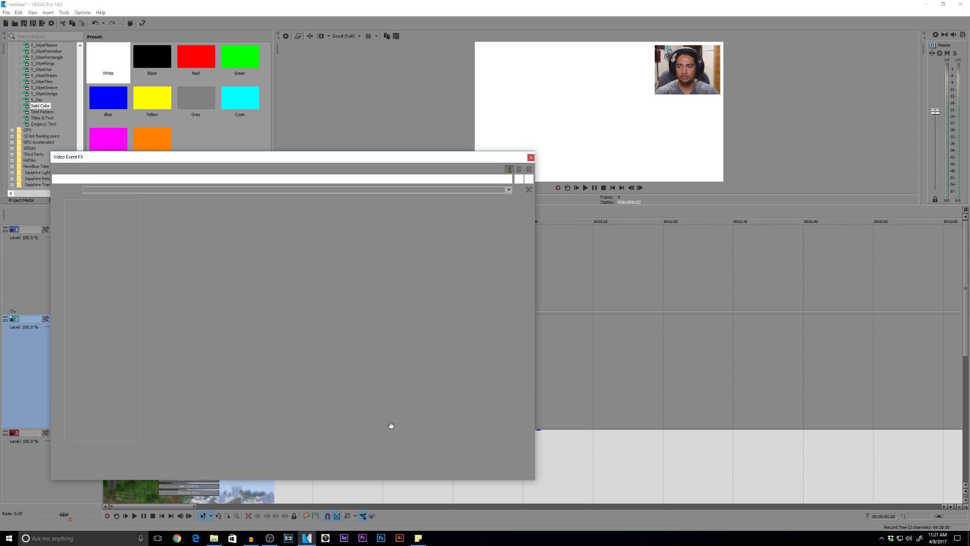
pyautogui.click(509, 190)
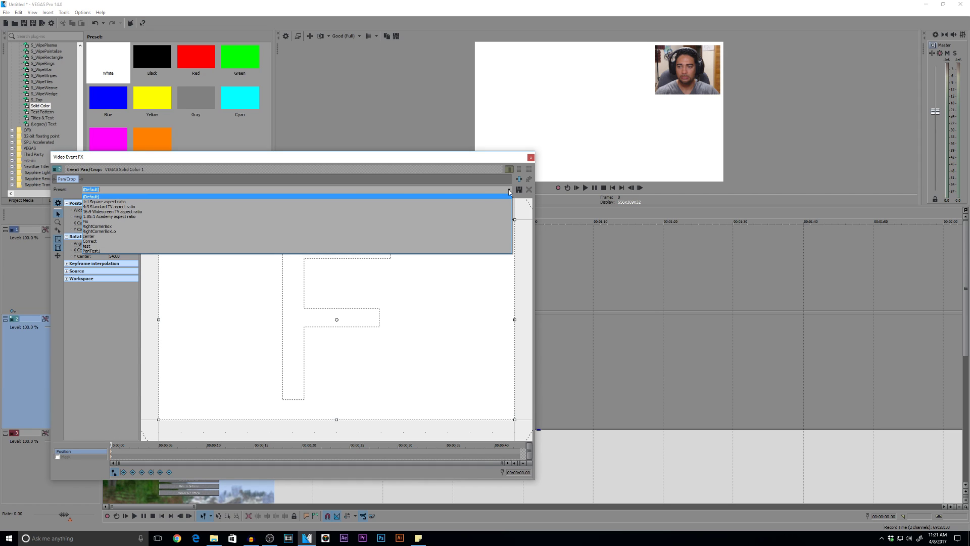
pyautogui.click(97, 251)
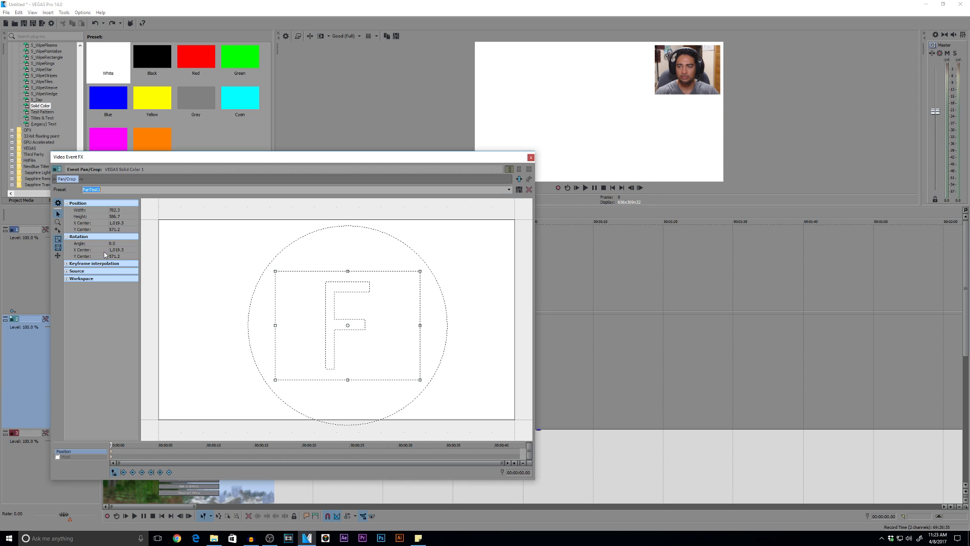
pyautogui.click(531, 157)
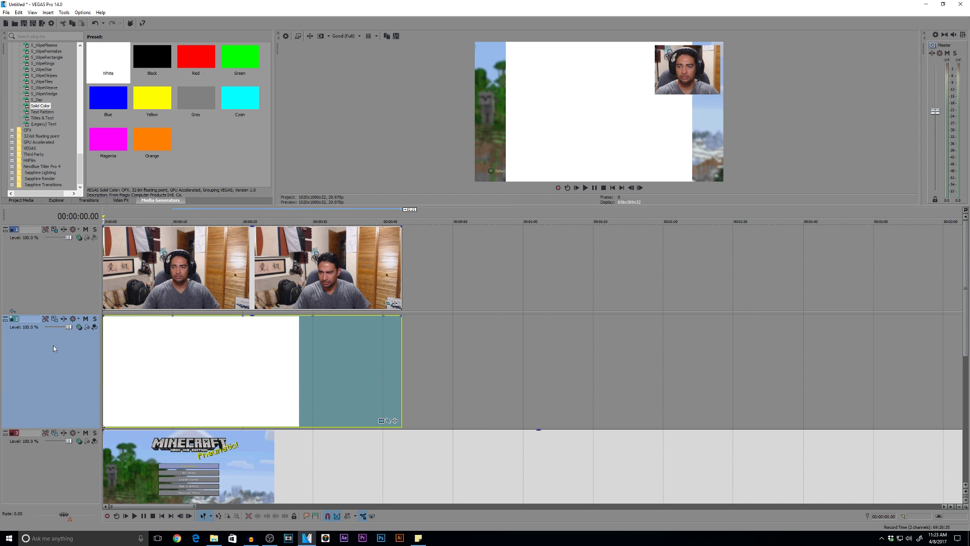
# - Apply the saved TrackMopthon1 track motion preset to the white Solid Color track
pyautogui.click(57, 320)
pyautogui.click(352, 229)
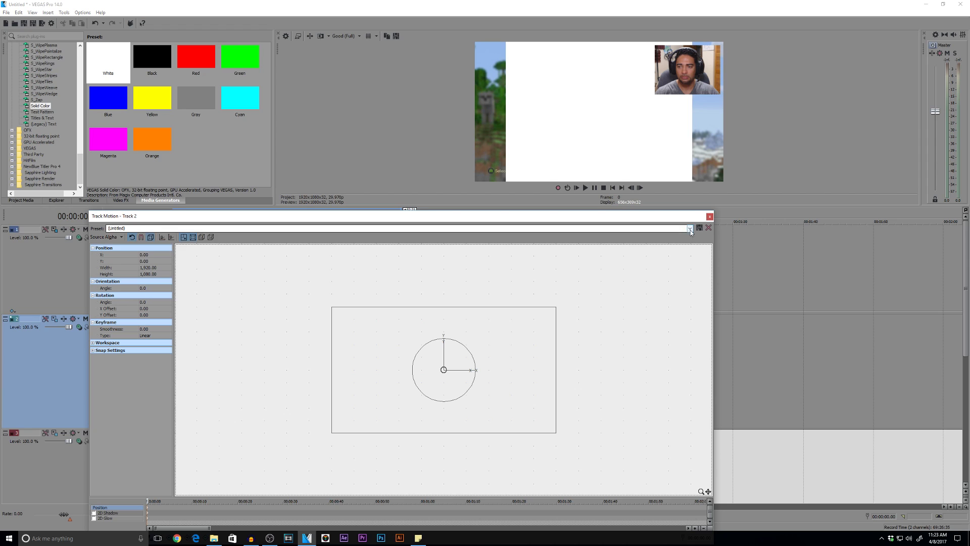
pyautogui.click(352, 275)
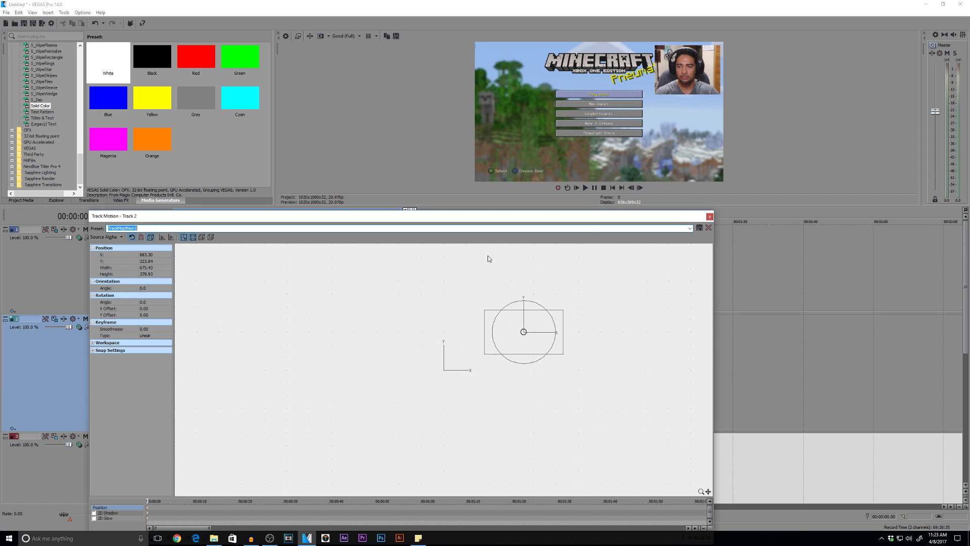
# - Enlarge the white track's motion frame to about 746 by 420 as a border around the webcam and close Track Motion
pyautogui.click(484, 310)
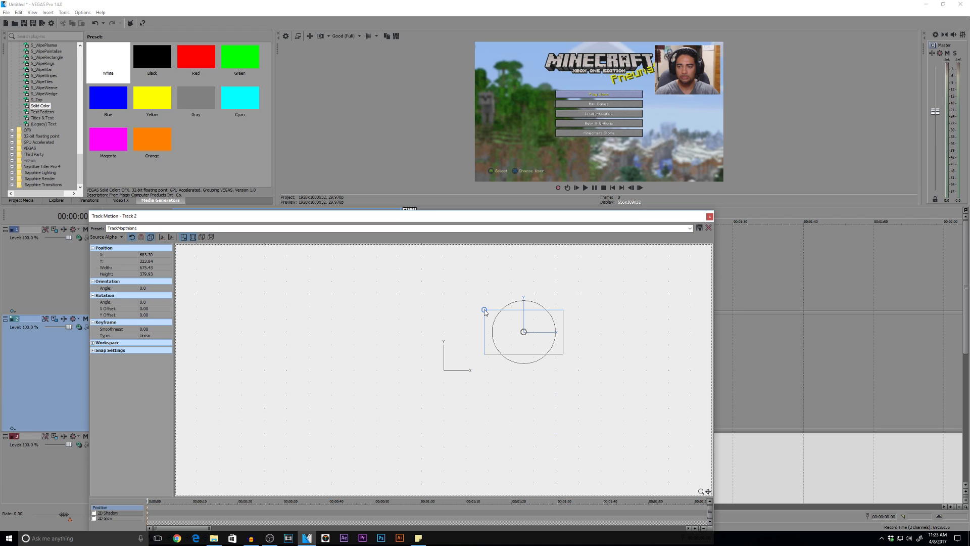
pyautogui.moveTo(484, 311); pyautogui.dragTo(482, 310)
pyautogui.moveTo(482, 310); pyautogui.dragTo(481, 308)
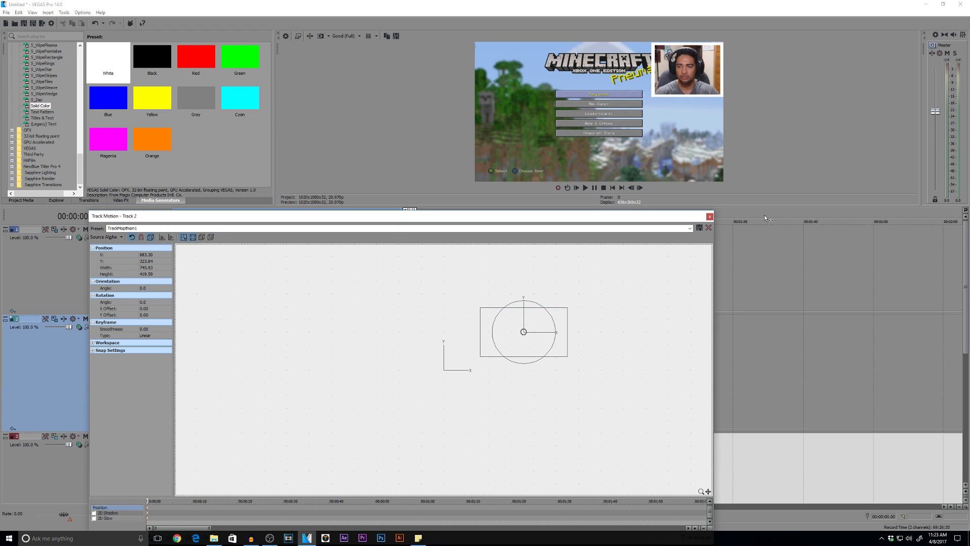
pyautogui.moveTo(709, 220); pyautogui.dragTo(733, 94)
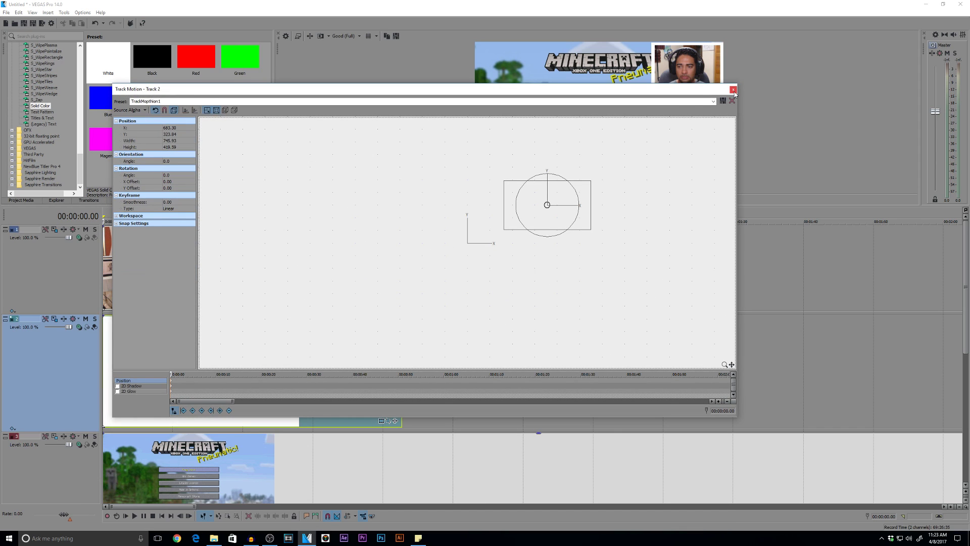
pyautogui.click(733, 89)
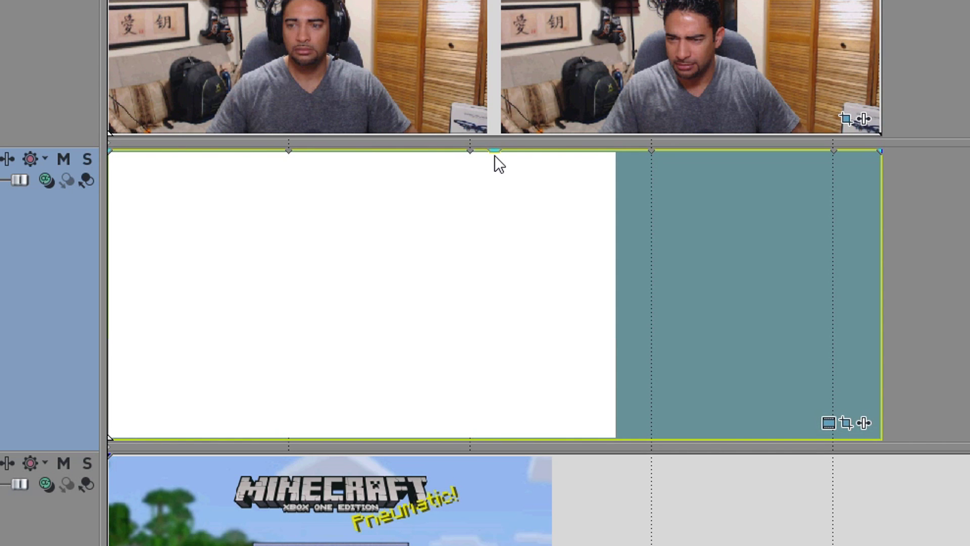
# - Try a slightly lower opacity on the white Solid Color event and return it to full opacity
pyautogui.moveTo(495, 153); pyautogui.dragTo(489, 242)
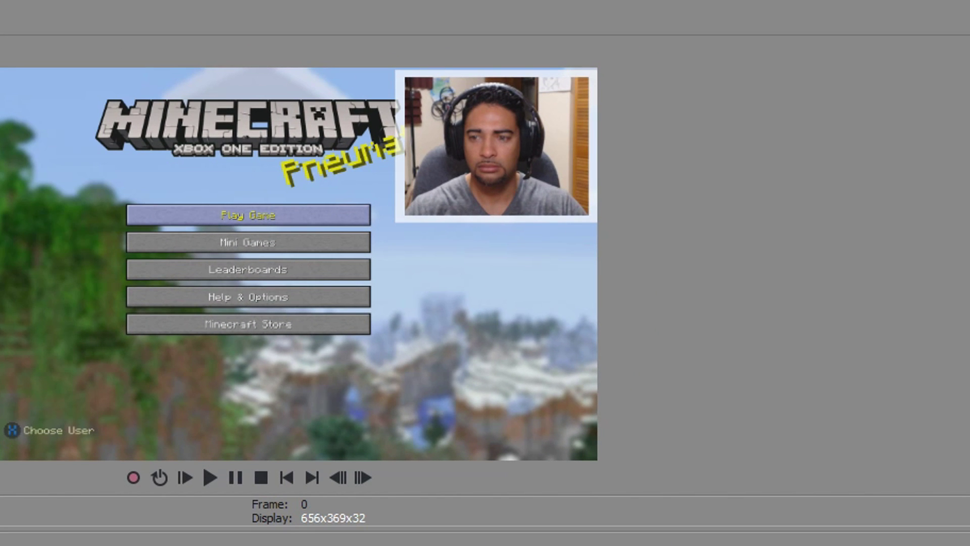
pyautogui.moveTo(252, 351); pyautogui.dragTo(256, 314)
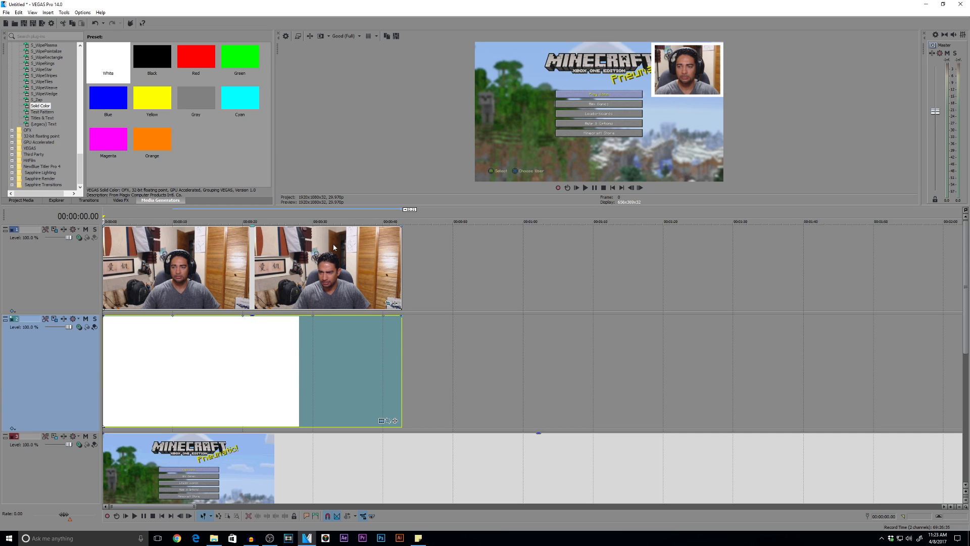
# - Insert a new video track above the webcam track and increase its height
pyautogui.rightClick(415, 247)
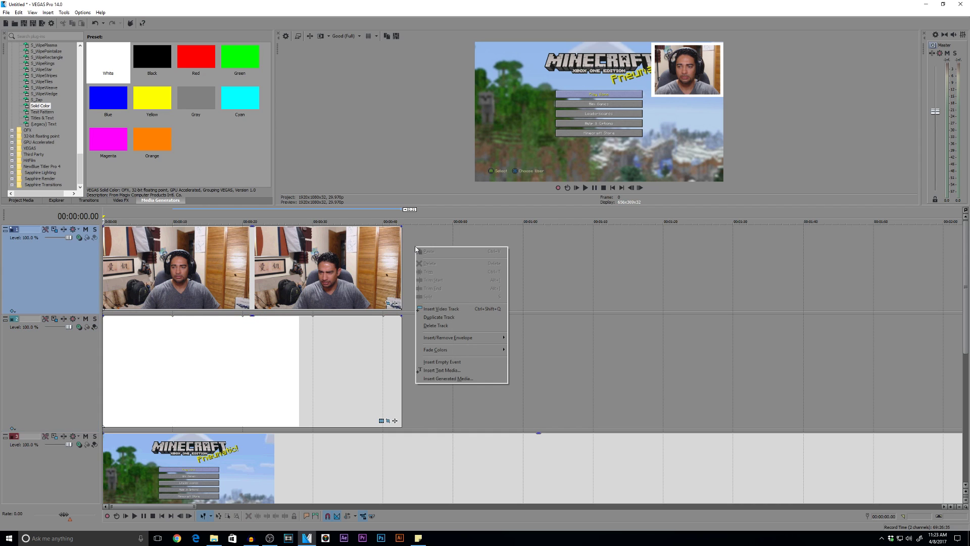
pyautogui.click(440, 308)
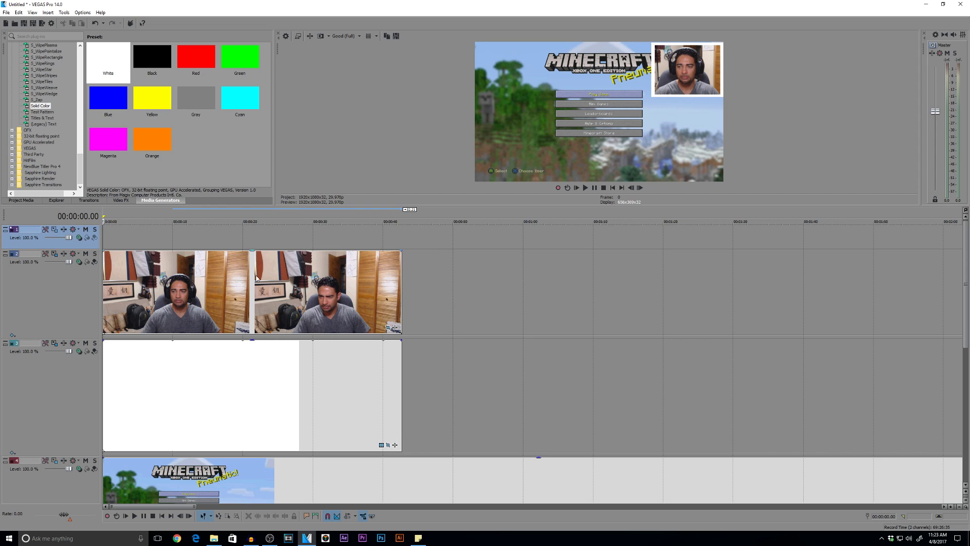
pyautogui.moveTo(71, 248); pyautogui.dragTo(70, 317)
# - Add a (Legacy) Text event with the Default Text preset at the start of the top track, reading LoKnows
pyautogui.click(122, 199)
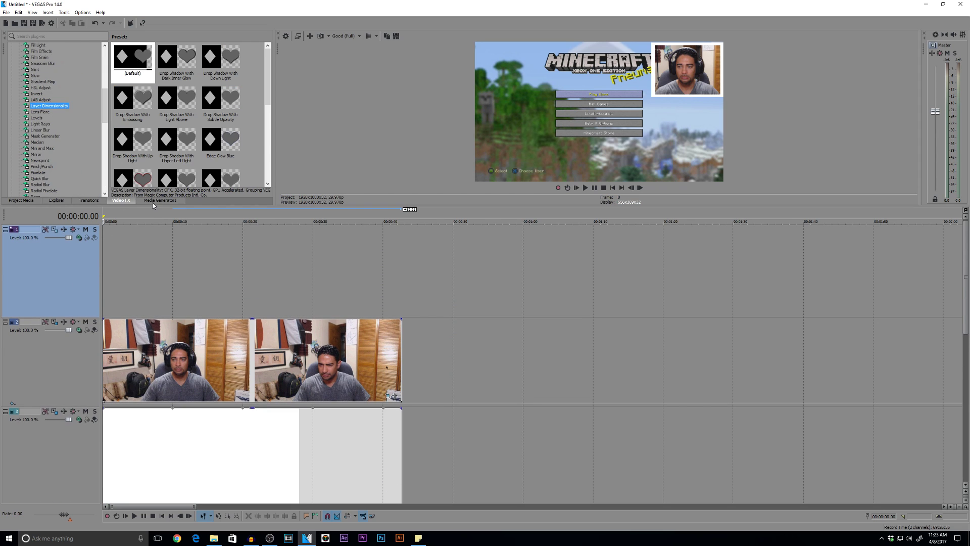
pyautogui.click(43, 105)
pyautogui.click(41, 118)
pyautogui.click(39, 112)
pyautogui.click(38, 125)
pyautogui.moveTo(113, 65); pyautogui.dragTo(130, 262)
pyautogui.moveTo(213, 383); pyautogui.dragTo(53, 285)
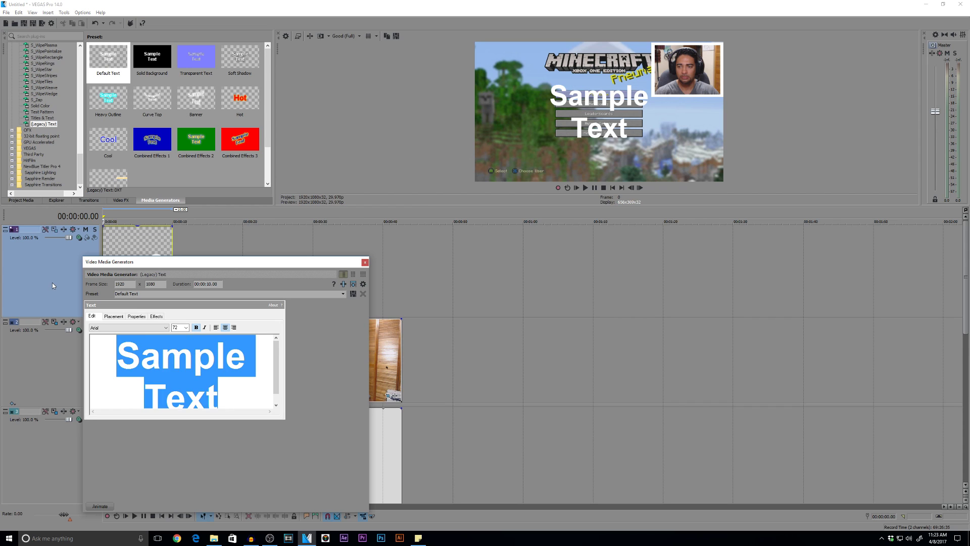
pyautogui.write('LoKnows')
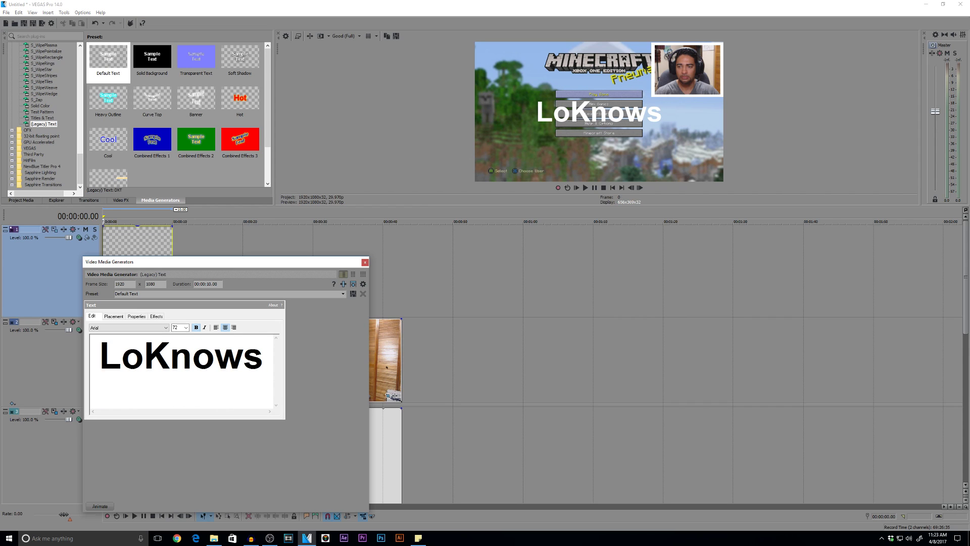
# - Set the LoKnows text size to 36 and place it on the webcam frame's lower edge, about X 0.727, Y -0.213
pyautogui.click(115, 316)
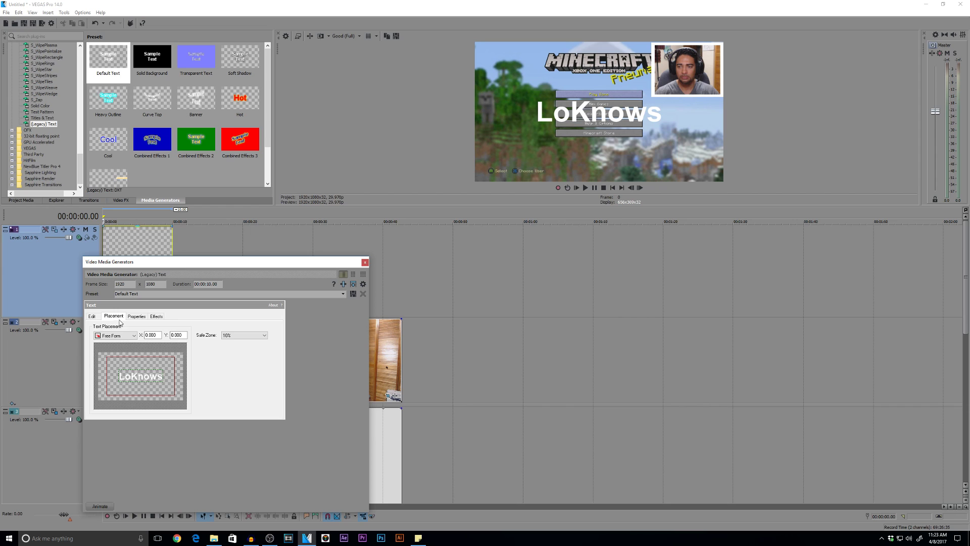
pyautogui.moveTo(132, 378); pyautogui.dragTo(152, 372)
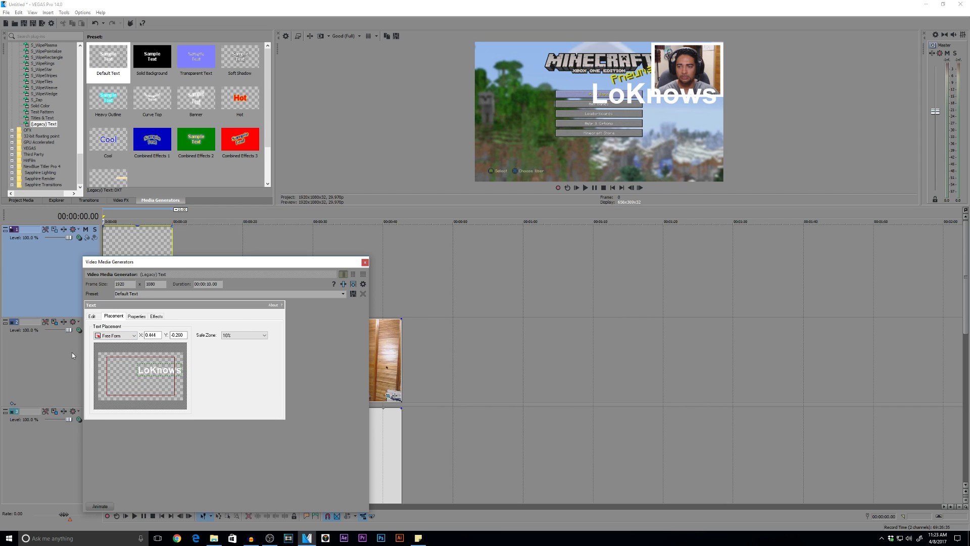
pyautogui.click(92, 315)
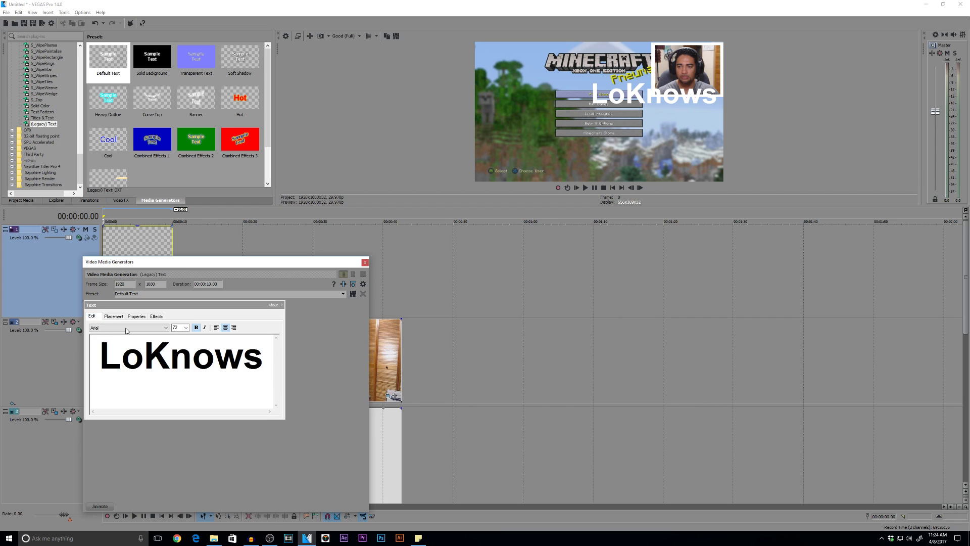
pyautogui.click(186, 328)
pyautogui.click(177, 390)
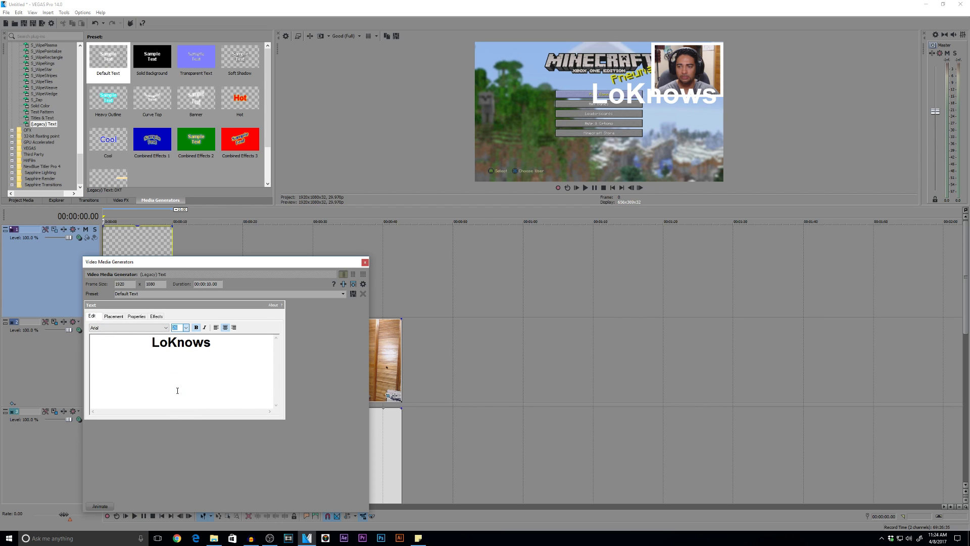
pyautogui.click(186, 327)
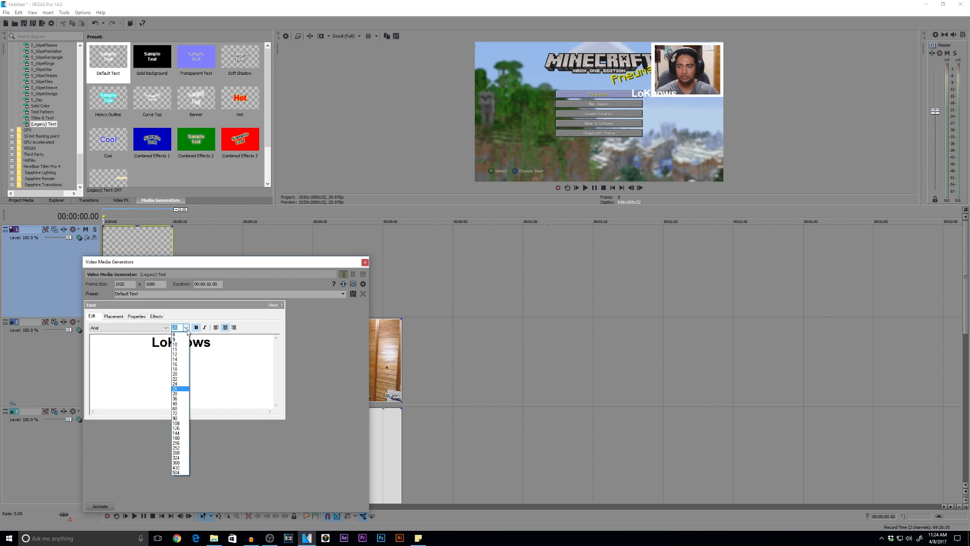
pyautogui.click(182, 390)
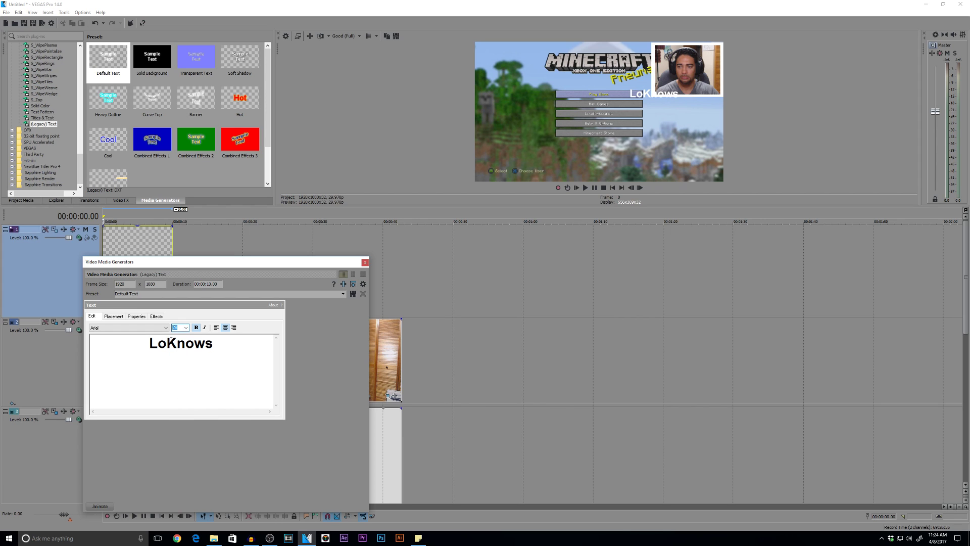
pyautogui.click(186, 328)
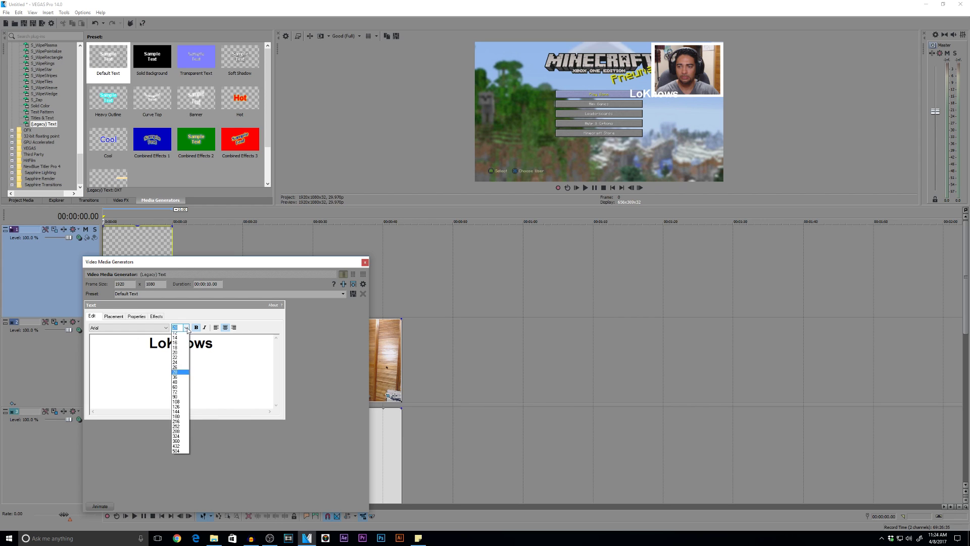
pyautogui.click(177, 398)
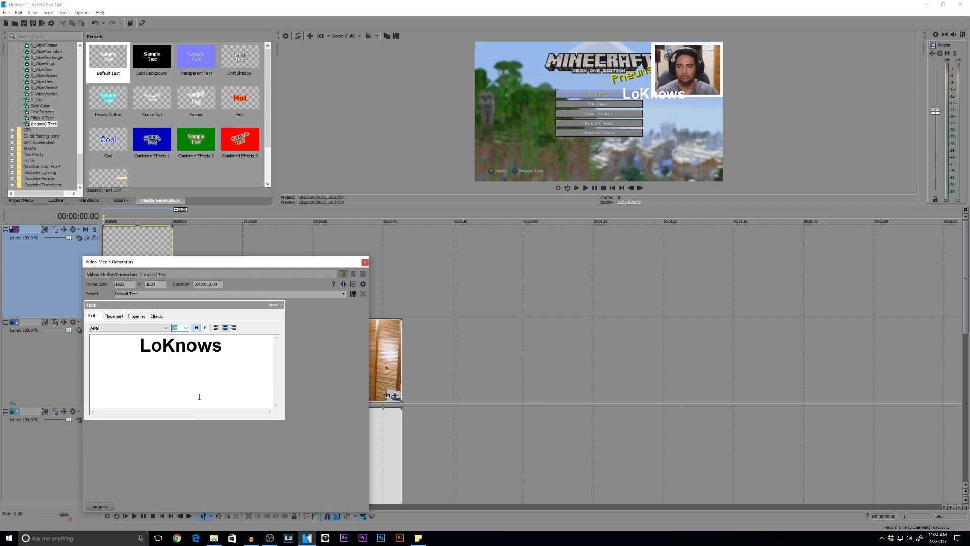
pyautogui.click(114, 317)
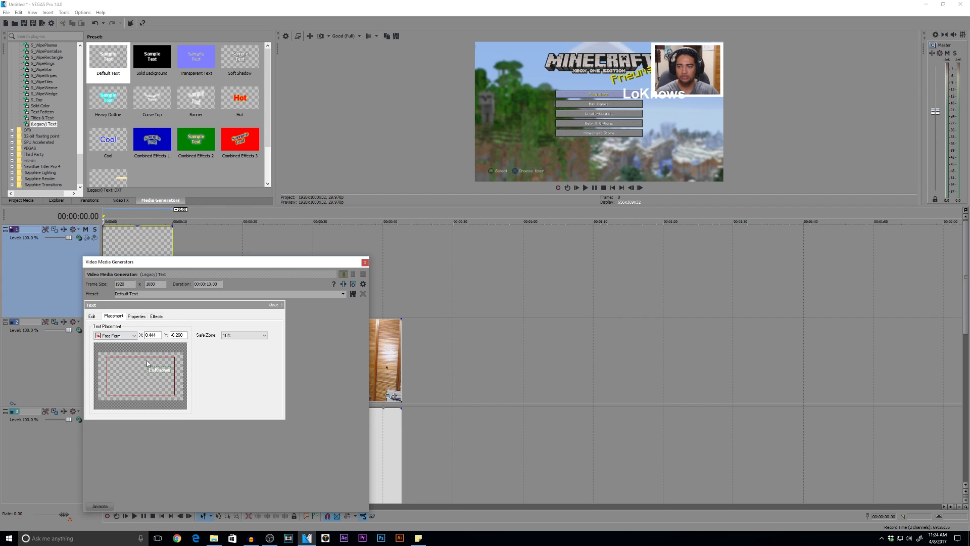
pyautogui.moveTo(161, 373); pyautogui.dragTo(174, 373)
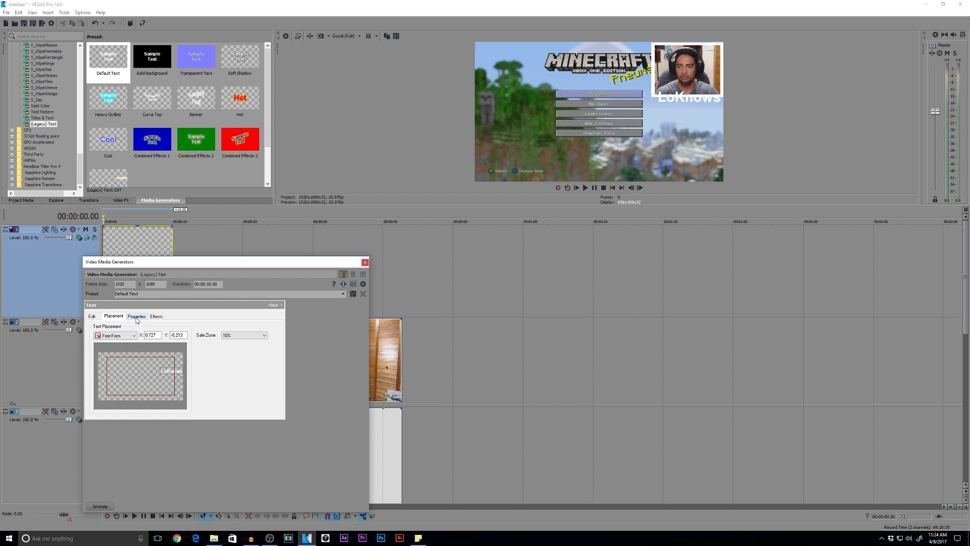
# - Change the LoKnows text color to black
pyautogui.click(136, 316)
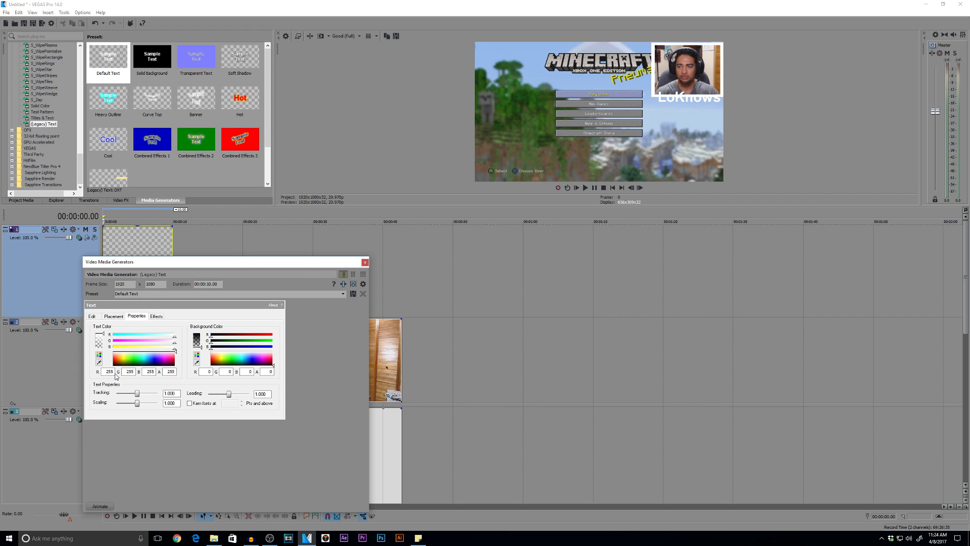
pyautogui.click(156, 317)
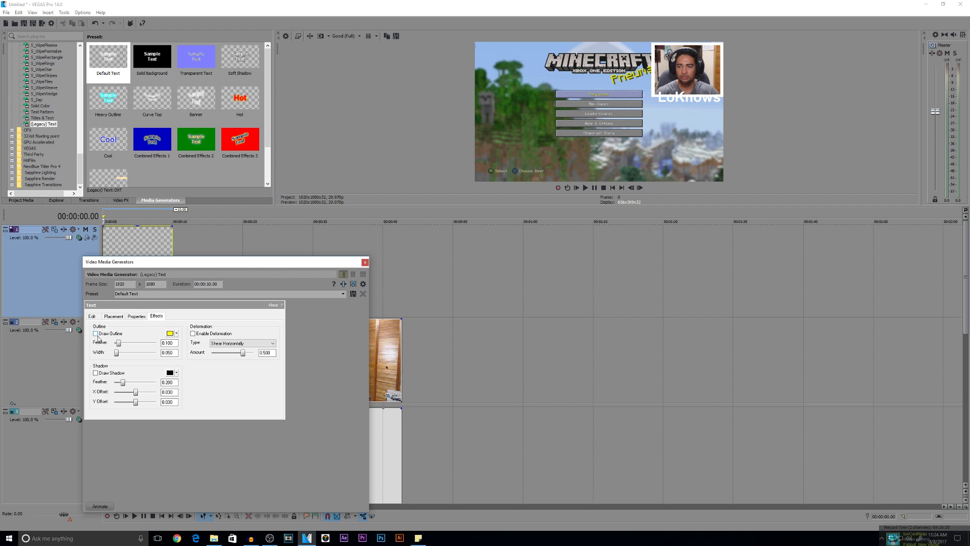
pyautogui.click(136, 317)
pyautogui.moveTo(153, 357); pyautogui.dragTo(151, 374)
# - Enable the outline on the LoKnows text and set its color to white (255, 255, 255)
pyautogui.click(156, 316)
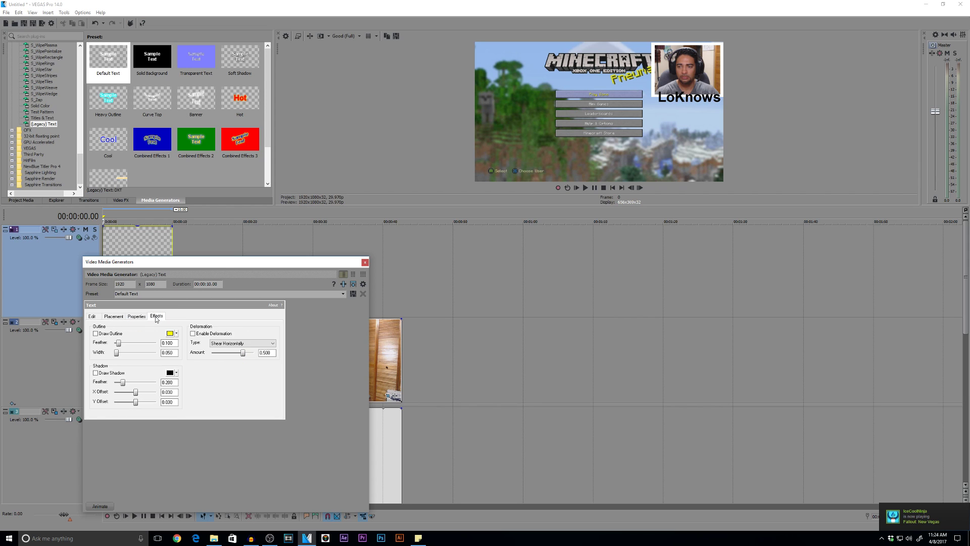
pyautogui.click(169, 334)
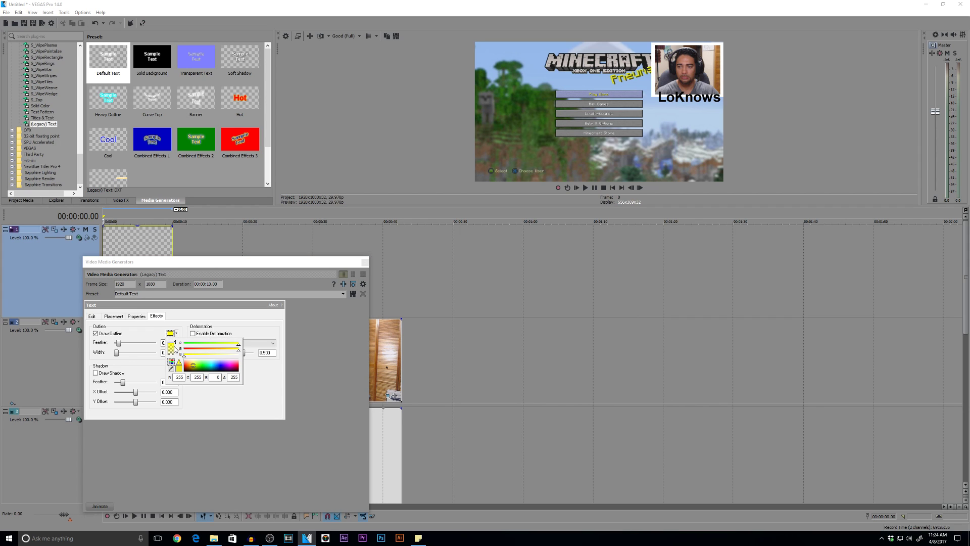
pyautogui.click(195, 360)
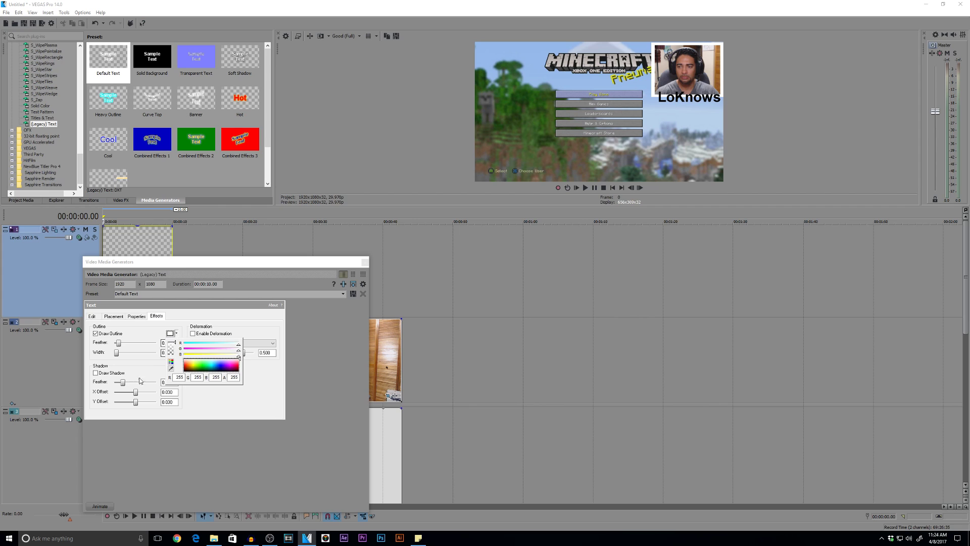
pyautogui.click(191, 305)
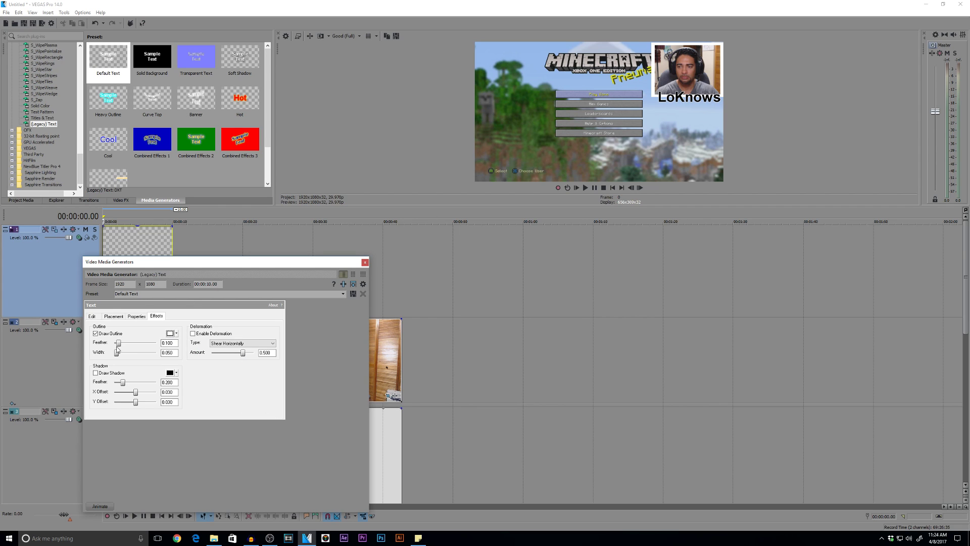
# - Set the LoKnows text outline's feather to 0.000 and its width to about 0.263
pyautogui.moveTo(118, 343); pyautogui.dragTo(127, 356)
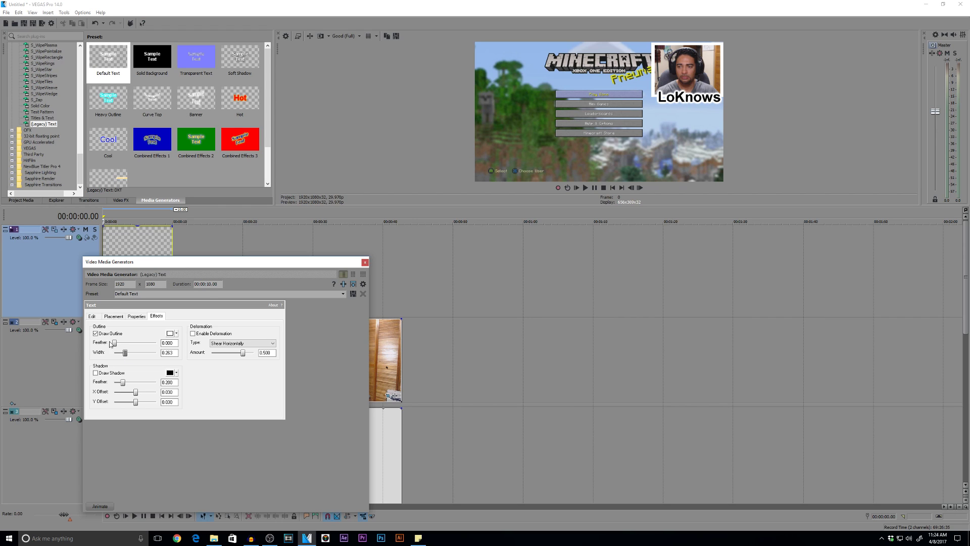
# - Try a drop shadow with feather about 0.427 on the LoKnows text in place of the outline
pyautogui.click(96, 373)
pyautogui.moveTo(123, 383); pyautogui.dragTo(88, 386)
pyautogui.click(97, 335)
pyautogui.moveTo(115, 382); pyautogui.dragTo(135, 389)
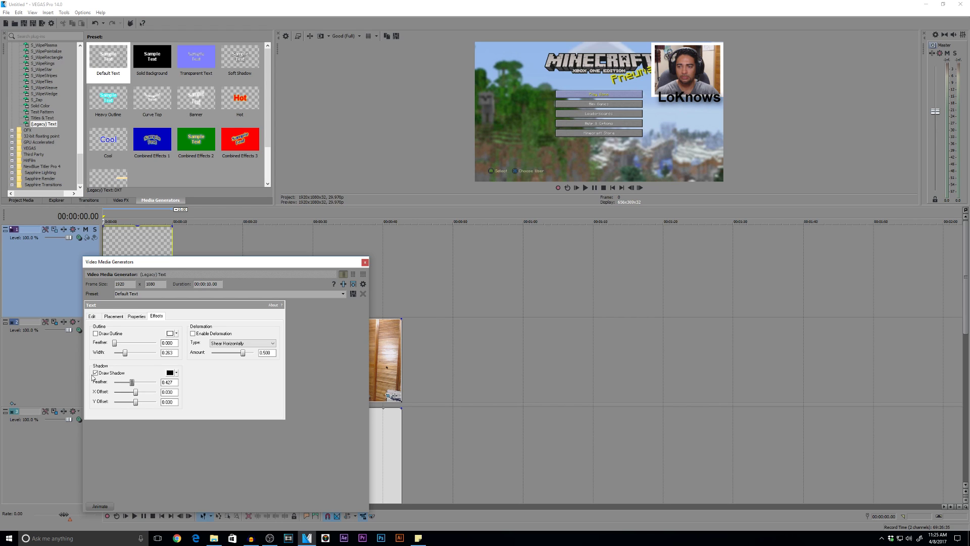
pyautogui.click(97, 335)
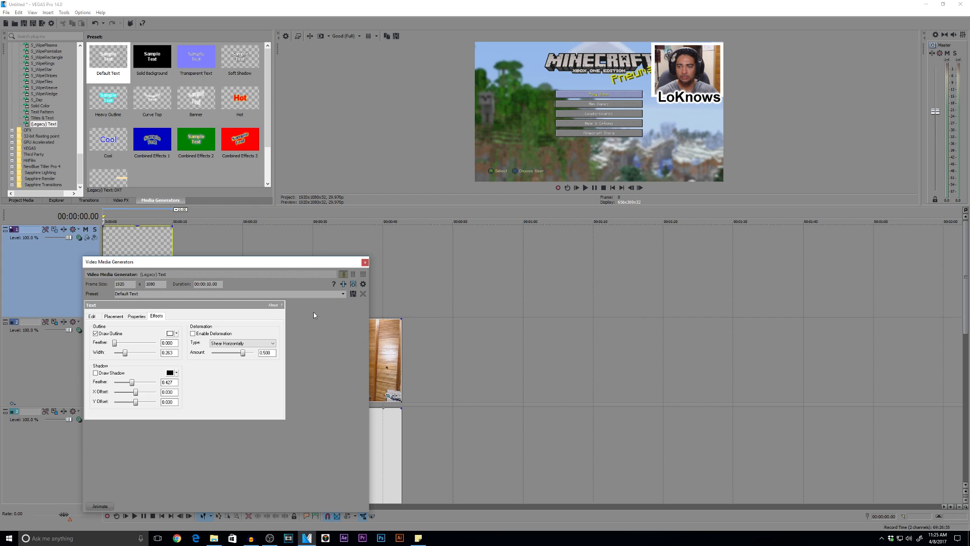
# - Save the current text settings as a preset named LoKnows
pyautogui.click(343, 293)
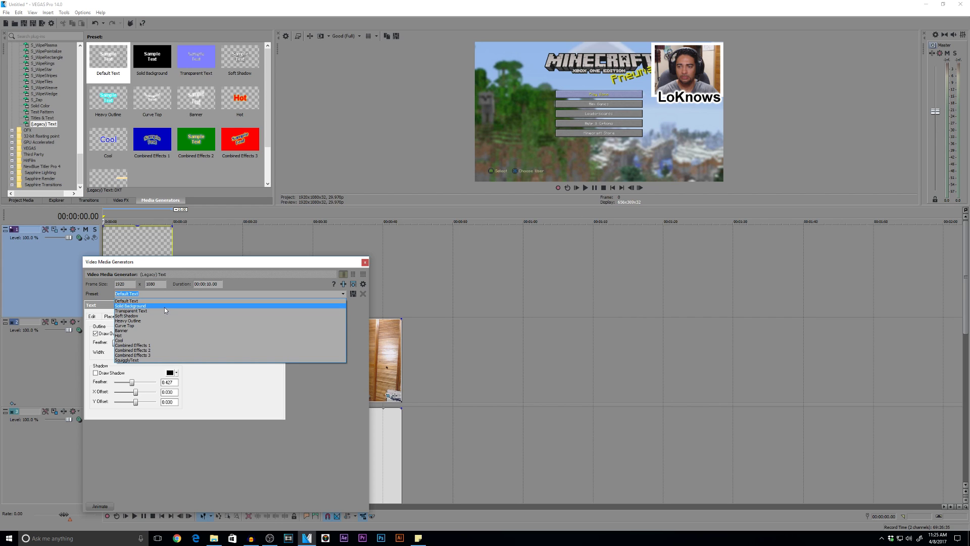
pyautogui.click(163, 301)
pyautogui.write('LoKnows')
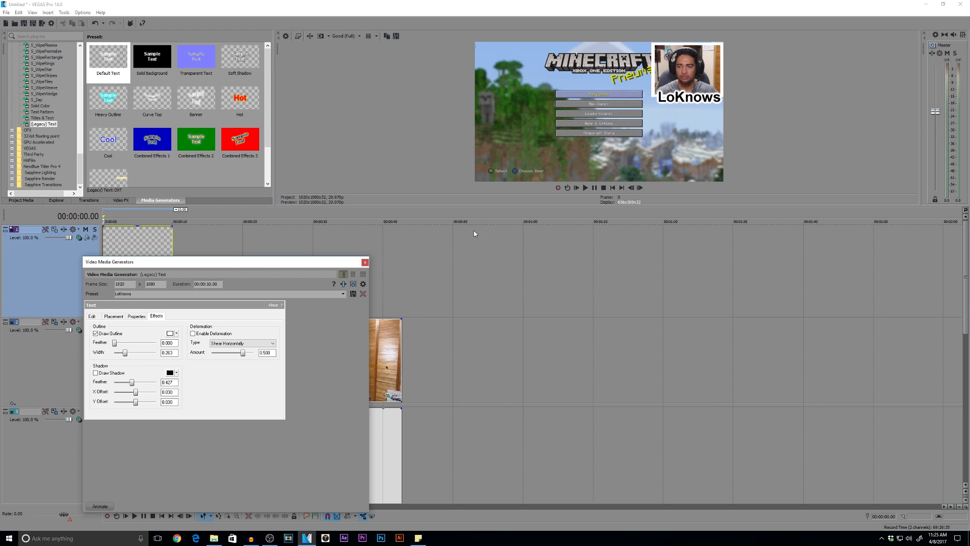
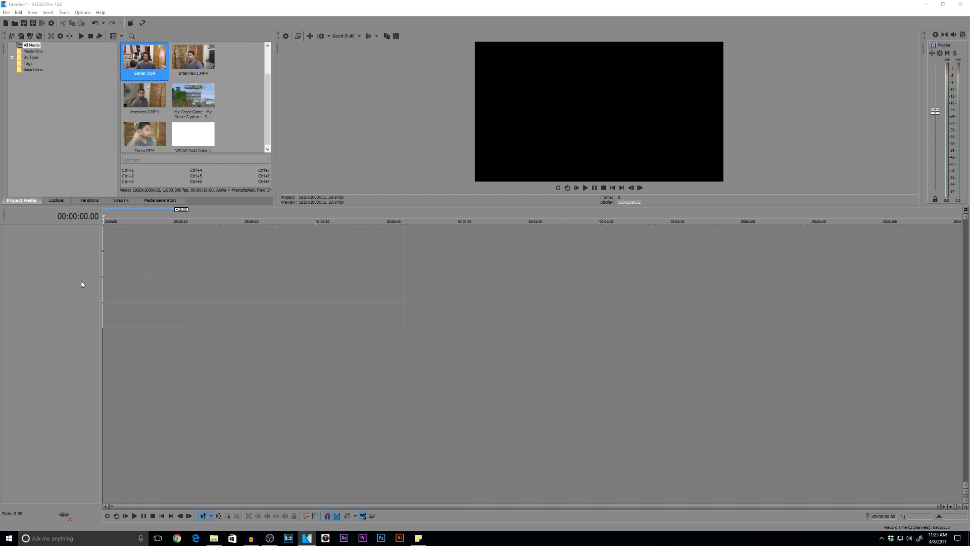
# - Put Gamer.mp4 on the empty timeline and the My Great Game capture beneath it, deleting the audio tracks of both clips
pyautogui.click(547, 202)
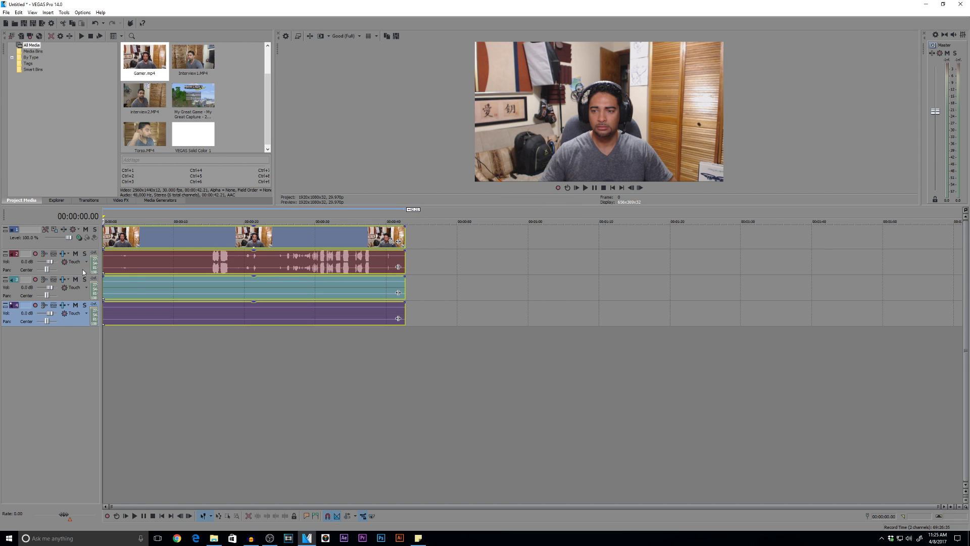
pyautogui.press('Delete')
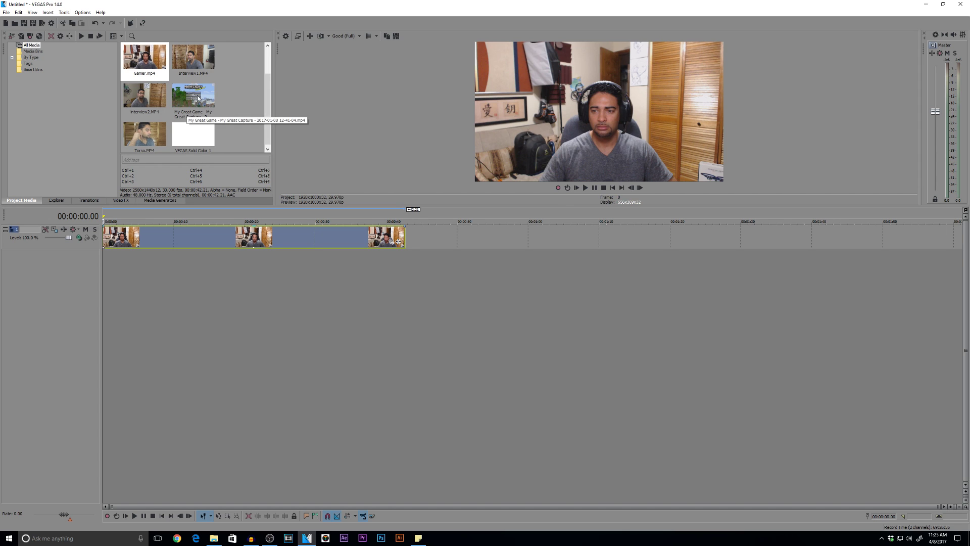
pyautogui.moveTo(192, 100); pyautogui.dragTo(76, 290)
pyautogui.press('Delete')
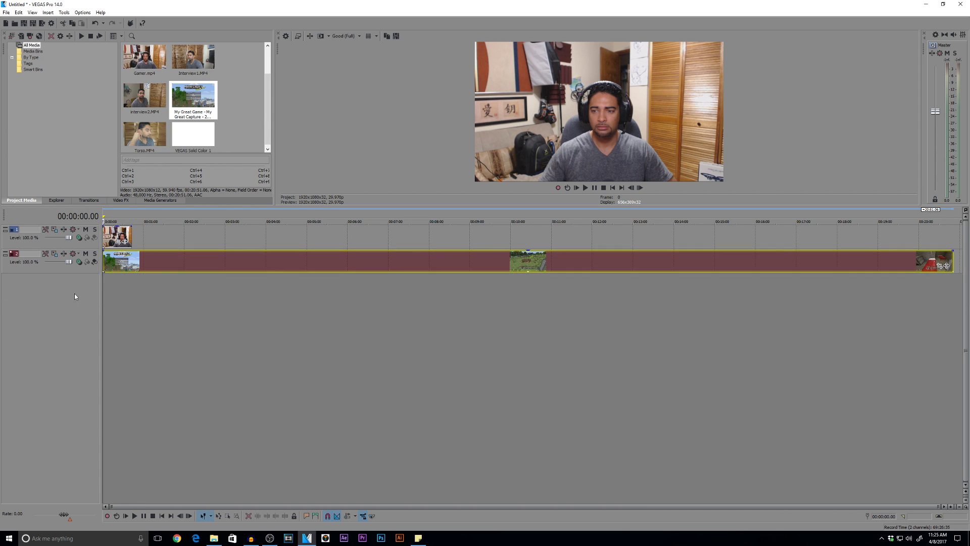
# - Insert a video track between the two clips and place VEGAS Solid Color 1 on it, extended slightly past the webcam clip
pyautogui.rightClick(170, 296)
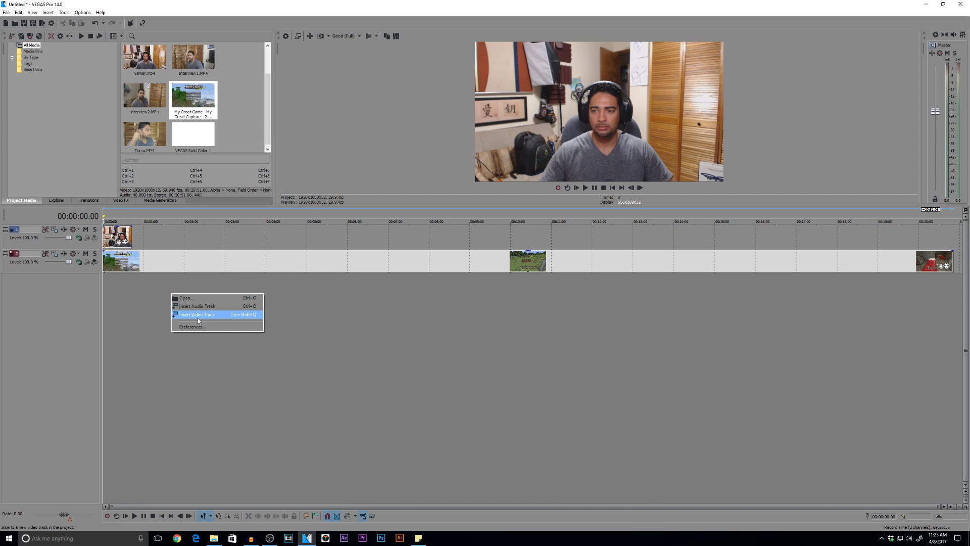
pyautogui.click(194, 315)
pyautogui.moveTo(82, 258); pyautogui.dragTo(97, 221)
pyautogui.moveTo(183, 141); pyautogui.dragTo(109, 262)
pyautogui.click(365, 261)
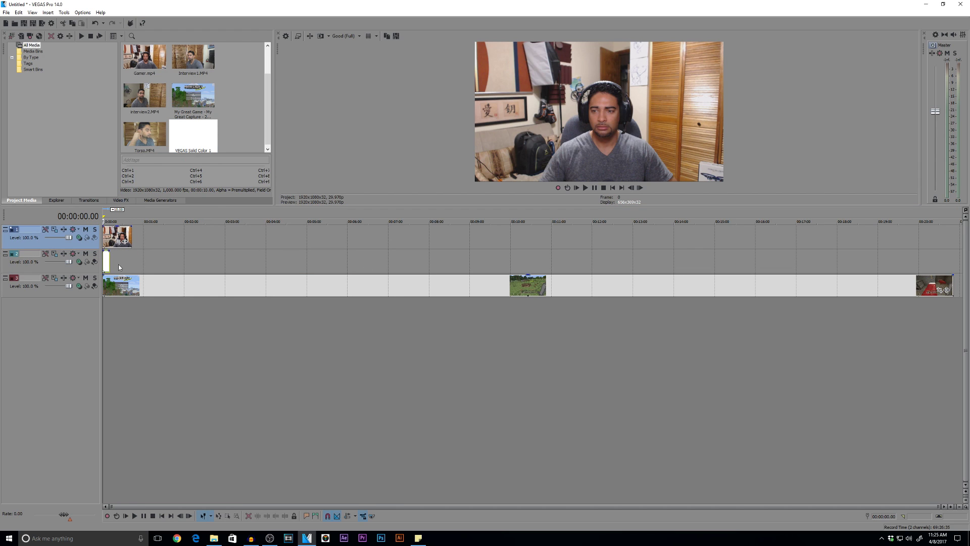
pyautogui.click(130, 265)
pyautogui.moveTo(130, 265); pyautogui.dragTo(136, 265)
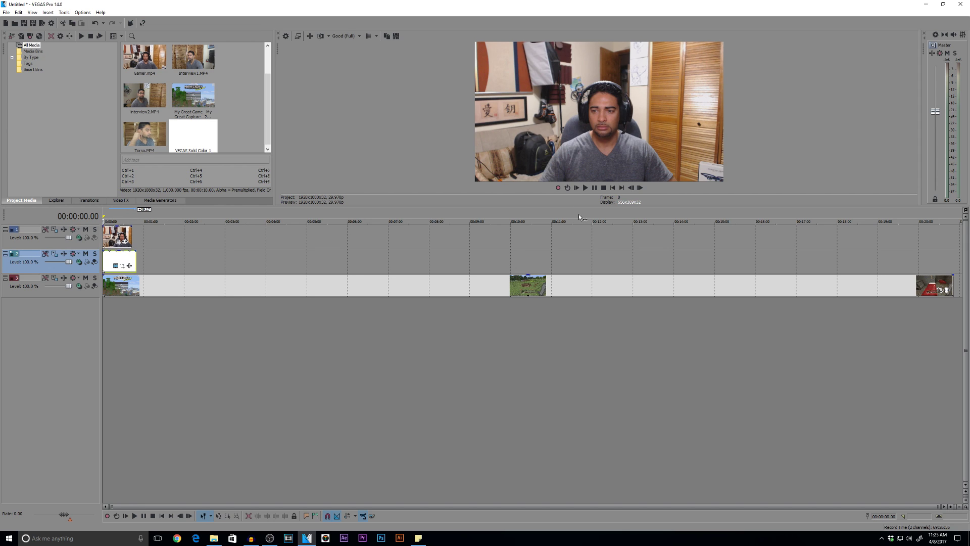
# - Apply the PanTest1 pan/crop preset to the Gamer webcam event
pyautogui.click(117, 241)
pyautogui.click(172, 189)
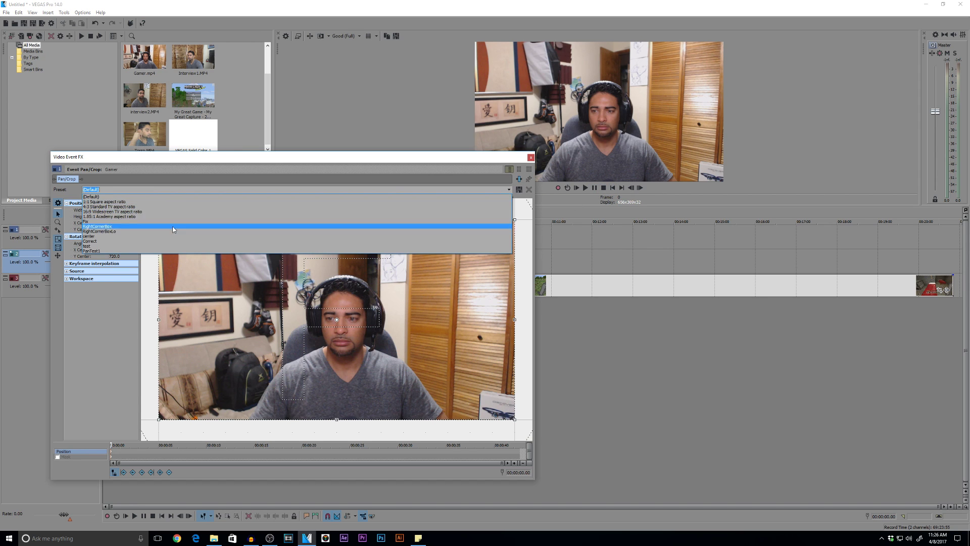
pyautogui.press('Escape')
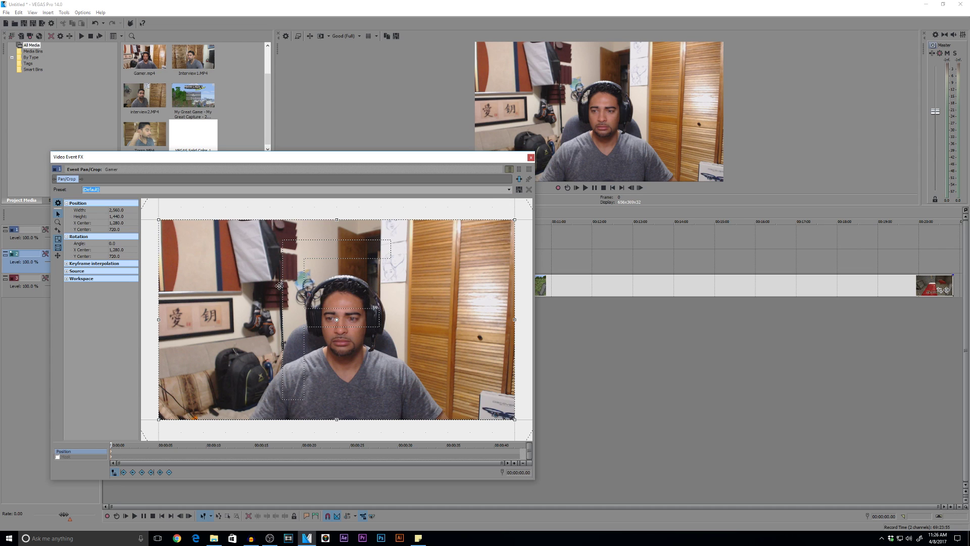
pyautogui.click(509, 190)
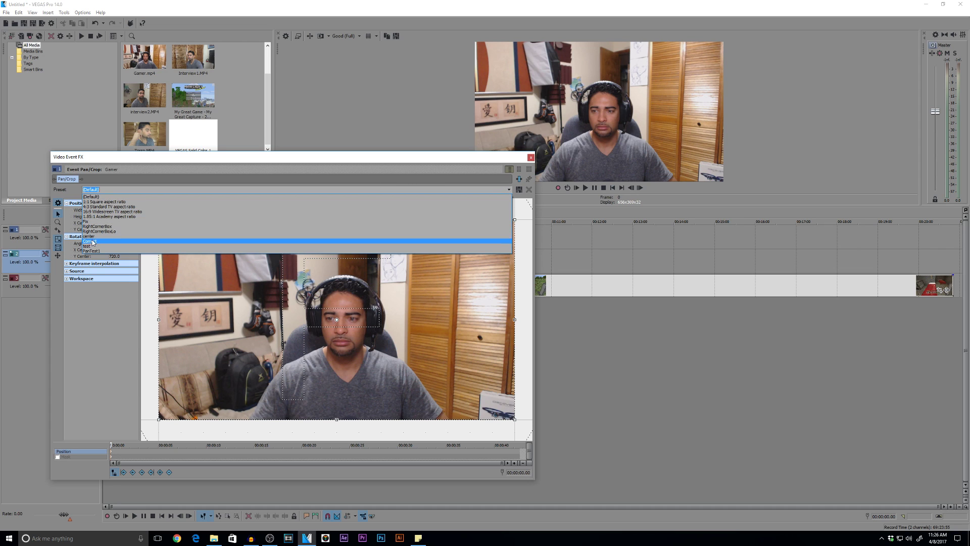
pyautogui.click(99, 254)
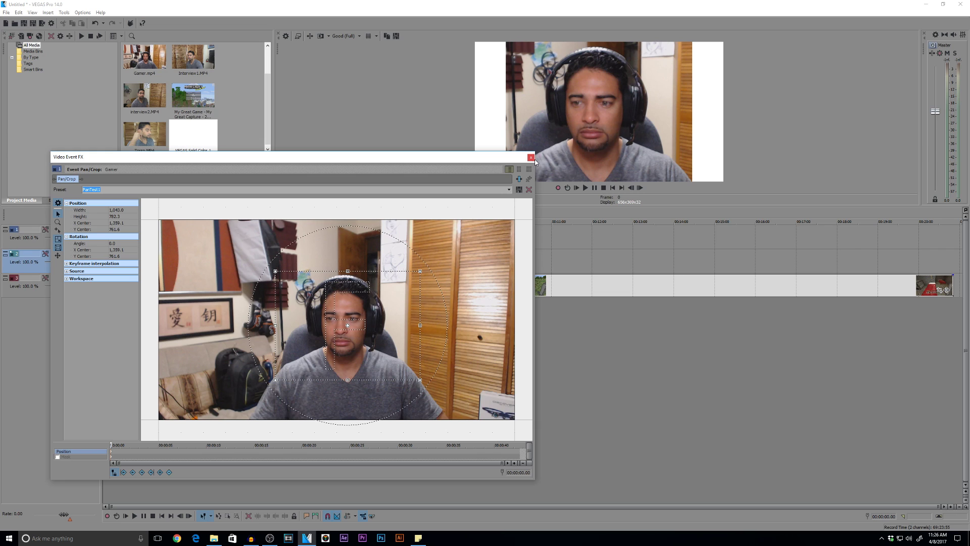
pyautogui.click(530, 157)
# - Apply the TrackMopthion1 track motion preset to the webcam track
pyautogui.click(54, 230)
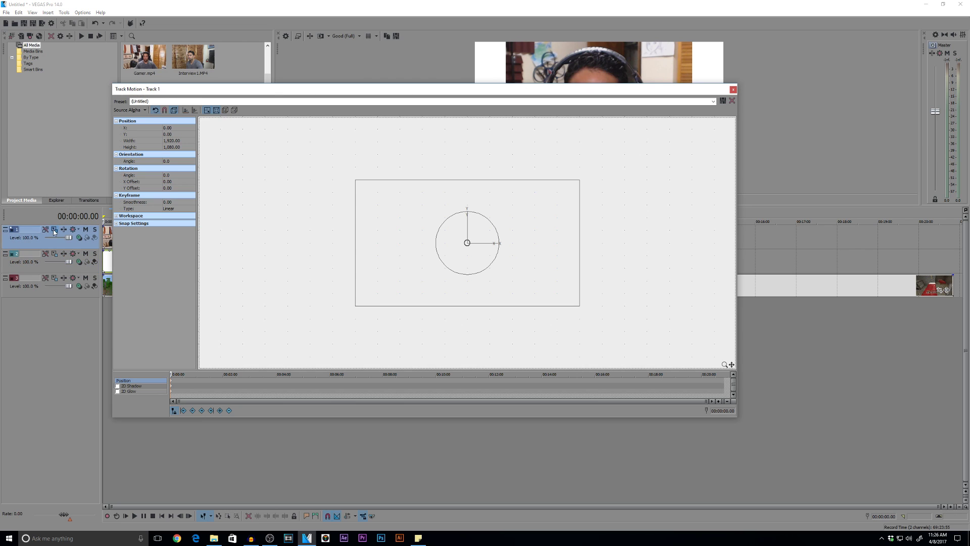
pyautogui.click(268, 101)
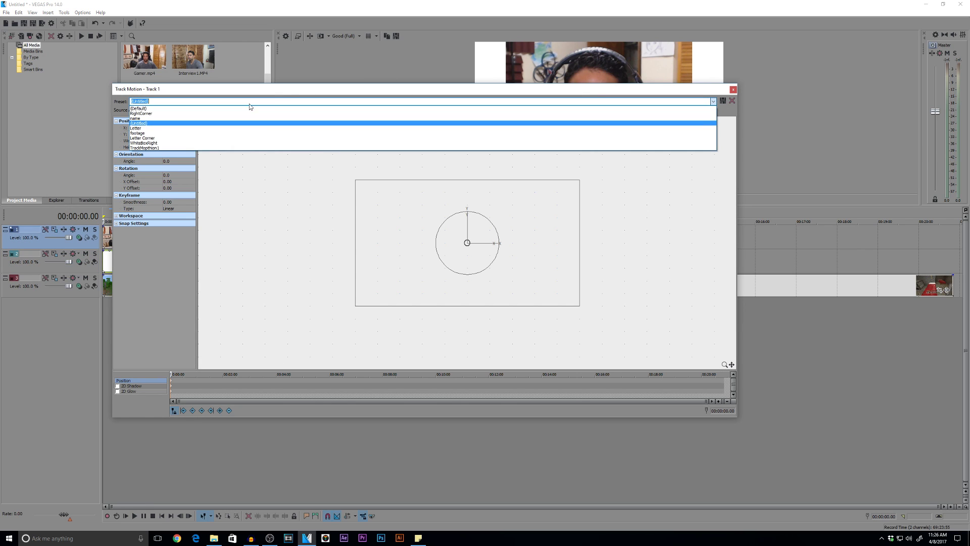
pyautogui.click(162, 147)
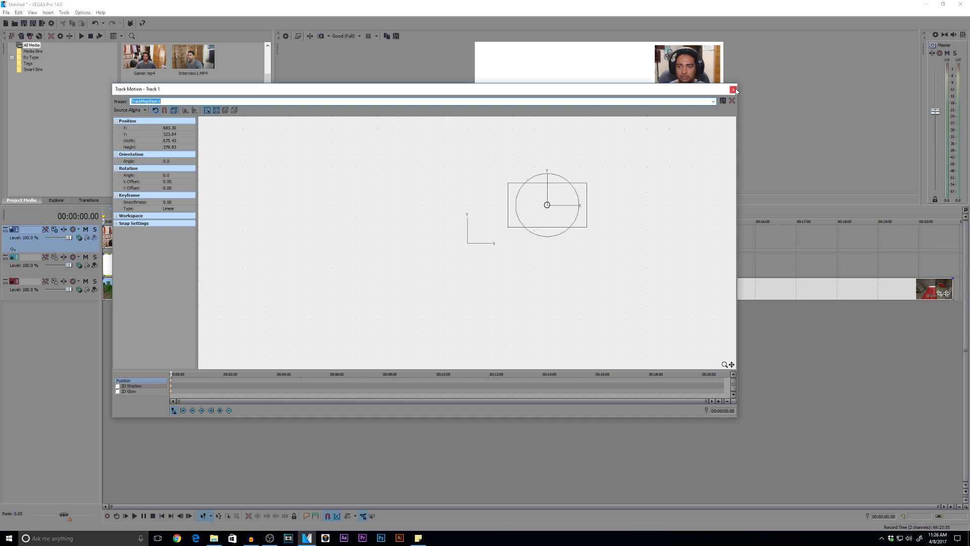
pyautogui.click(733, 90)
# - Apply the PanTest1 pan/crop preset to the VEGAS Solid Color 1 event
pyautogui.click(126, 276)
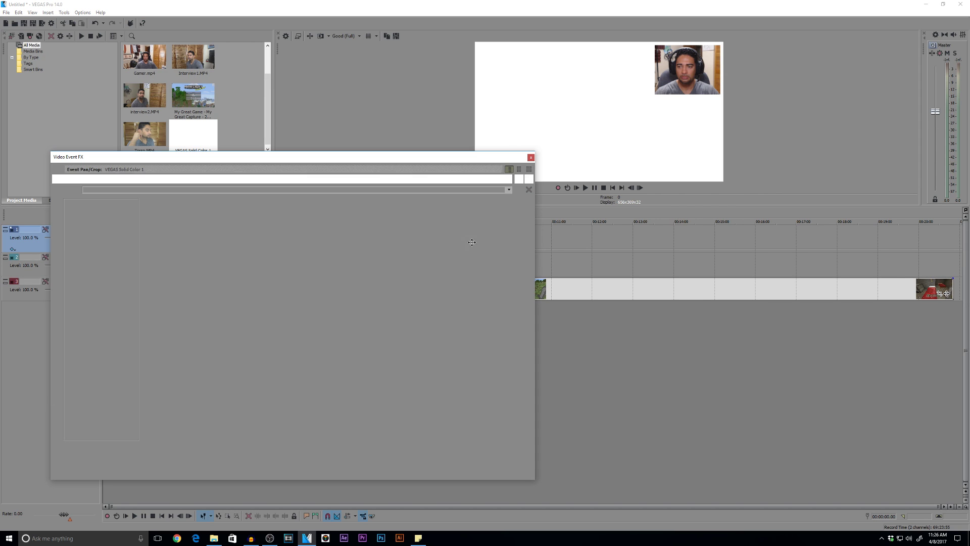
pyautogui.click(509, 190)
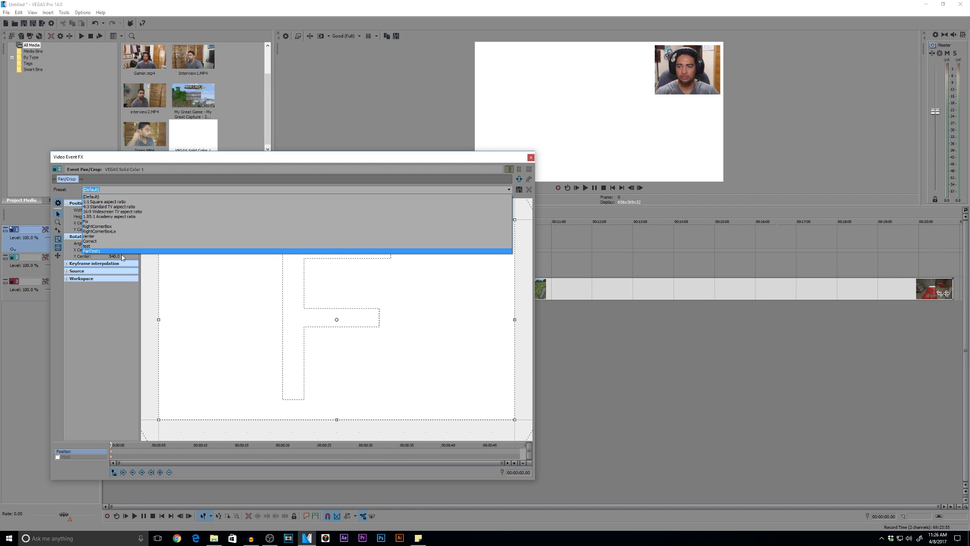
pyautogui.click(117, 251)
pyautogui.click(531, 159)
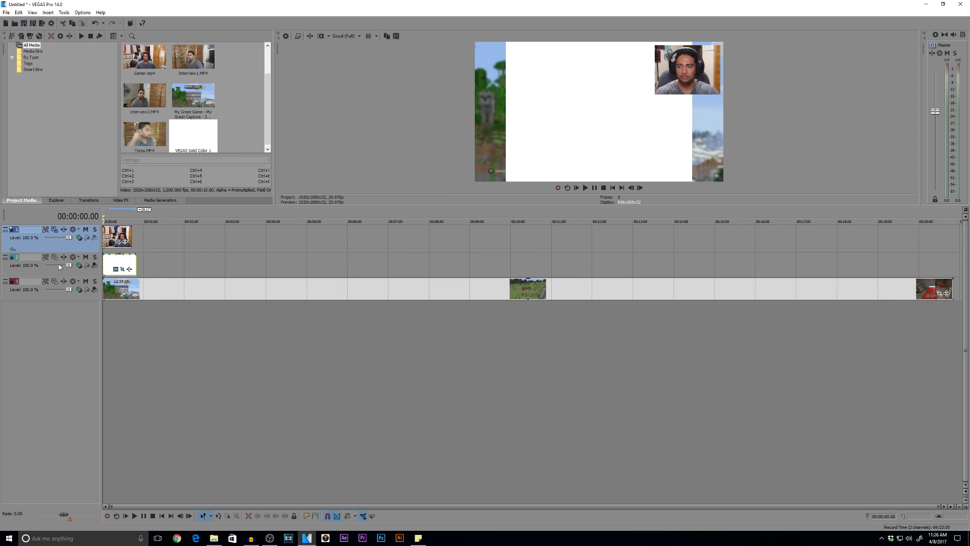
# - Apply the TrackMopthion1 track motion preset to the solid color track and enlarge its frame slightly to form a border around the webcam
pyautogui.click(64, 259)
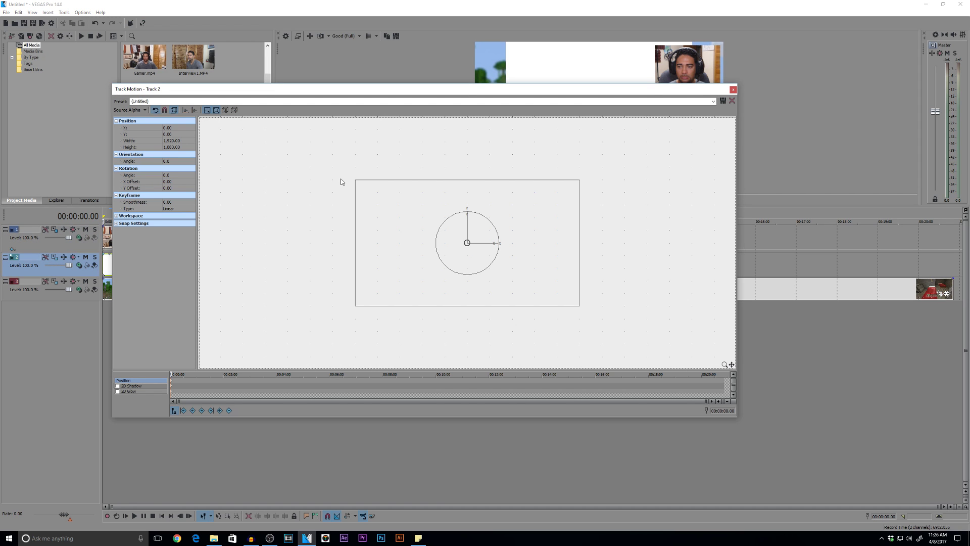
pyautogui.click(714, 101)
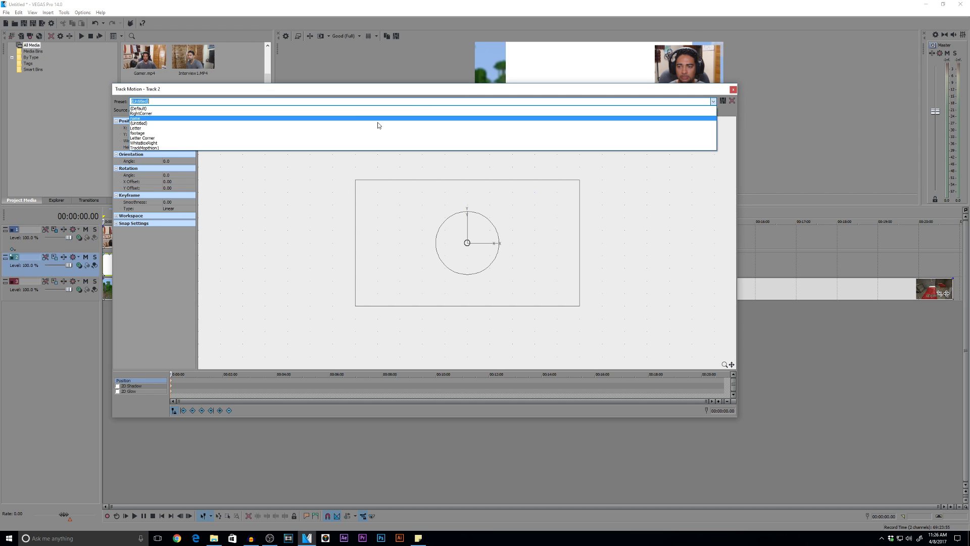
pyautogui.click(221, 148)
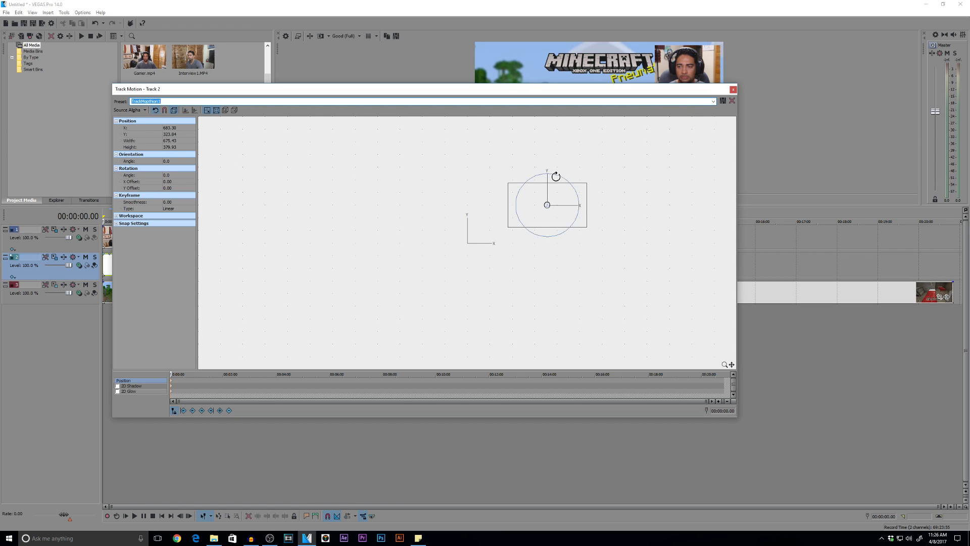
pyautogui.click(508, 183)
pyautogui.moveTo(508, 183); pyautogui.dragTo(504, 181)
pyautogui.click(733, 89)
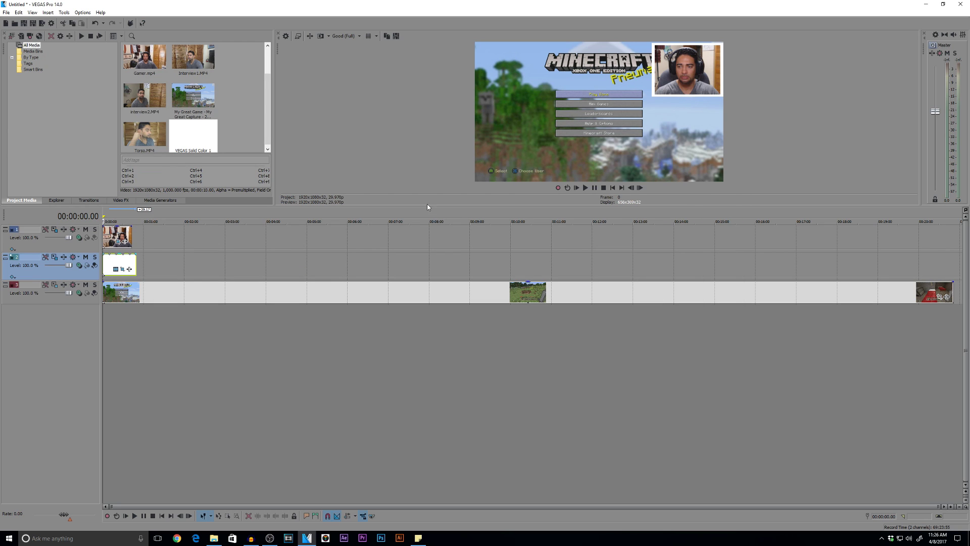
# - Insert a video track above the webcam track and add a (Legacy) Text event with the Default Text preset at its start
pyautogui.rightClick(209, 232)
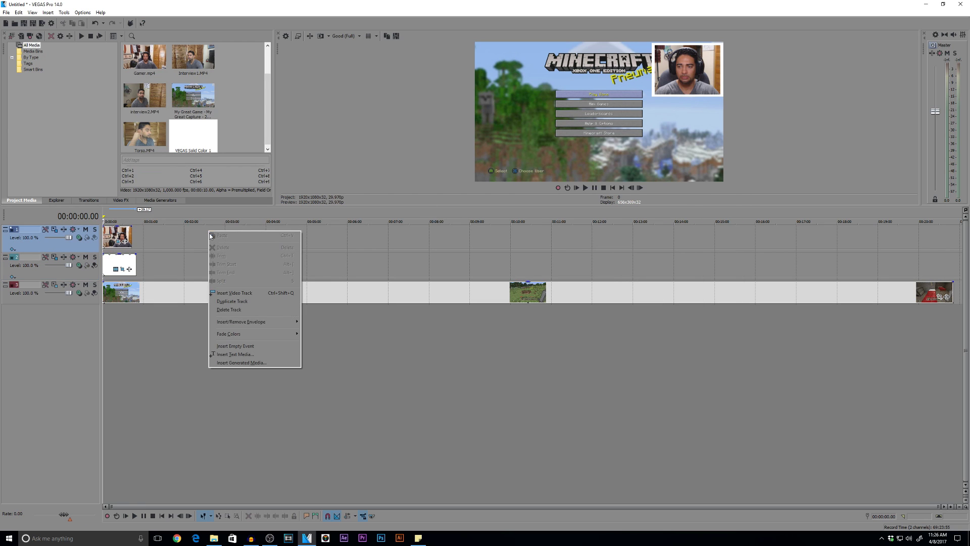
pyautogui.click(230, 293)
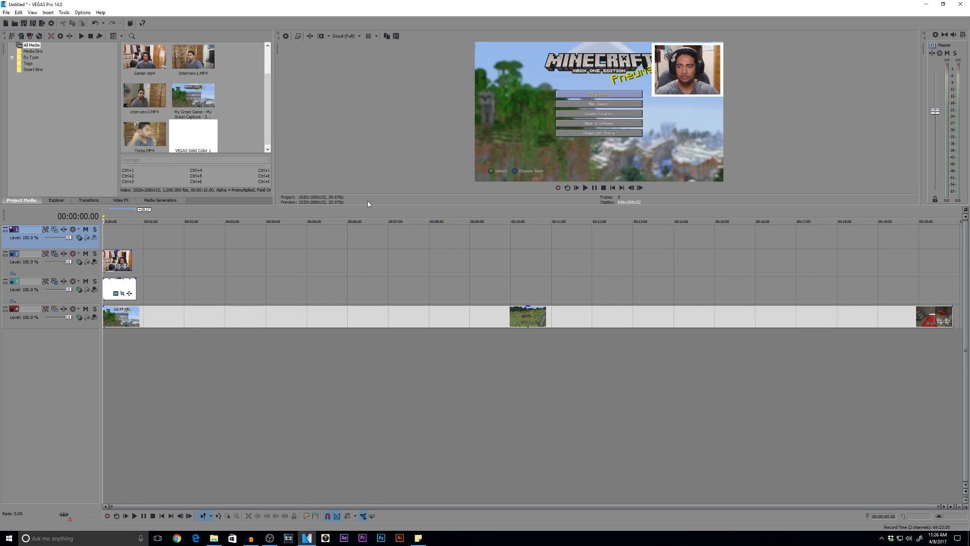
pyautogui.click(163, 200)
pyautogui.moveTo(109, 58); pyautogui.dragTo(108, 236)
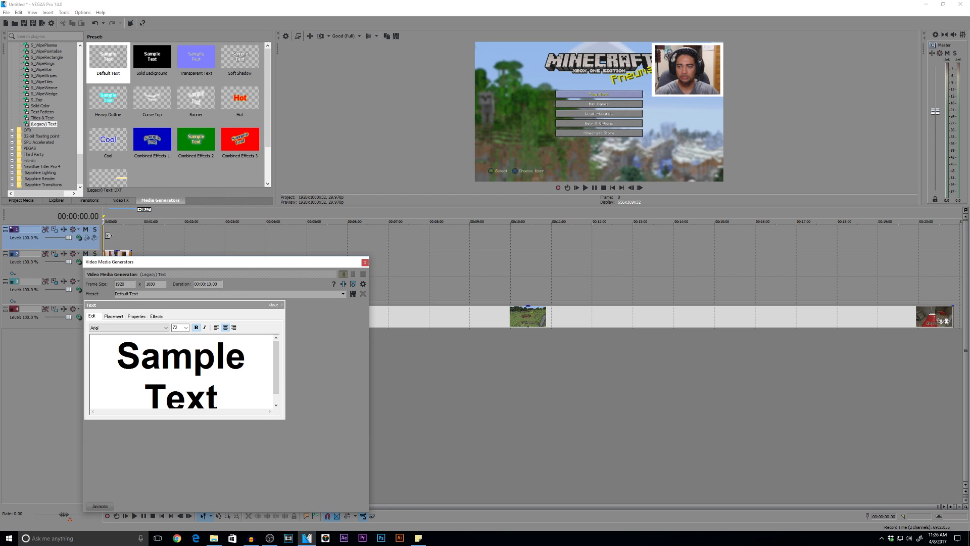
pyautogui.click(365, 262)
pyautogui.click(613, 188)
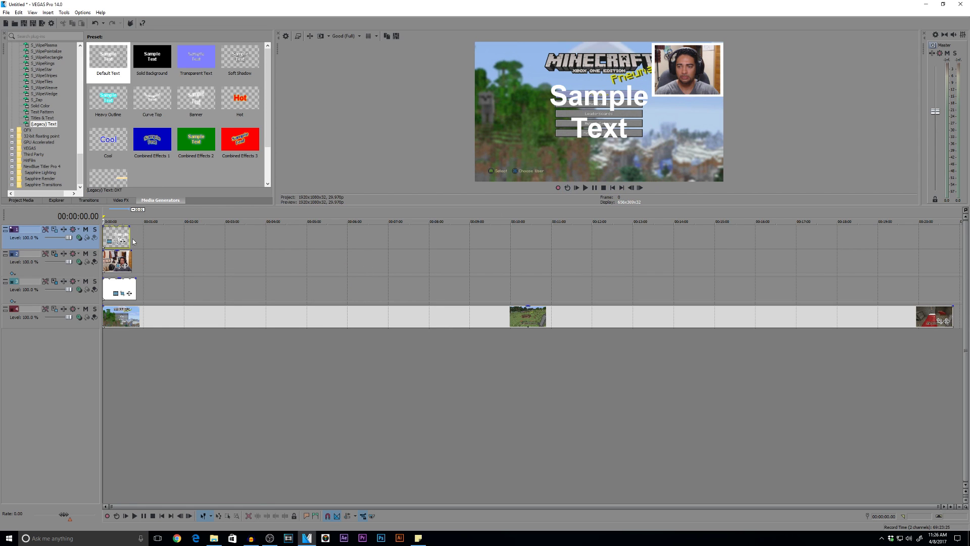
# - Apply the saved LoKnows preset to the new text event
pyautogui.click(109, 241)
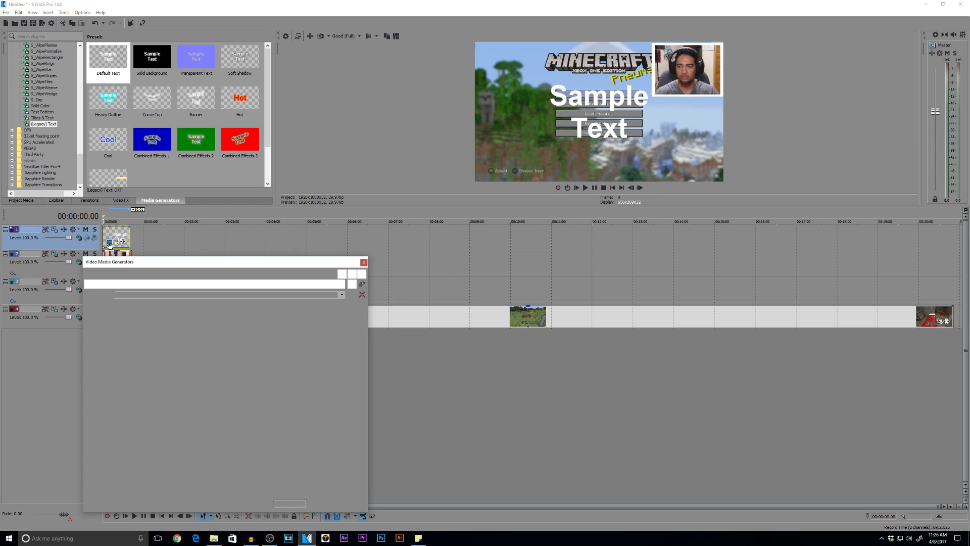
pyautogui.click(337, 292)
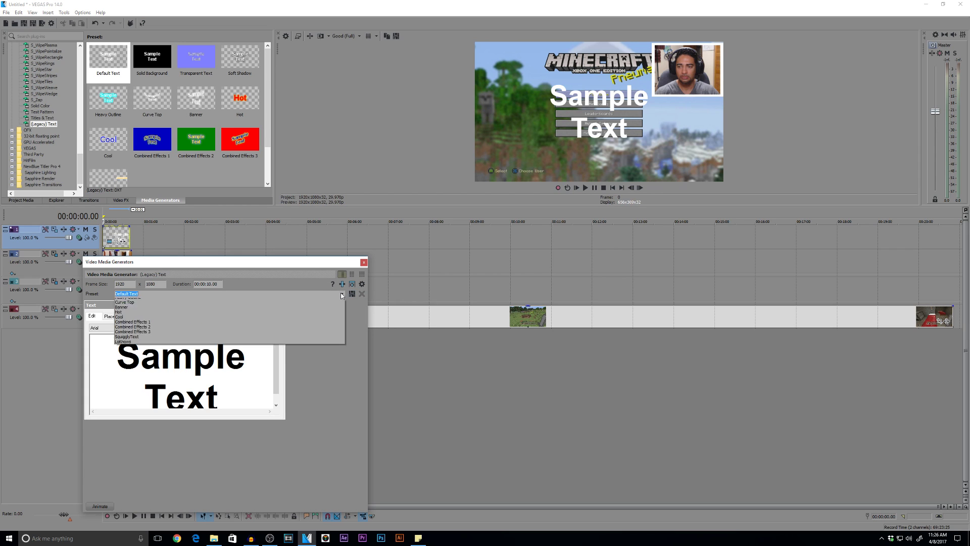
pyautogui.click(117, 367)
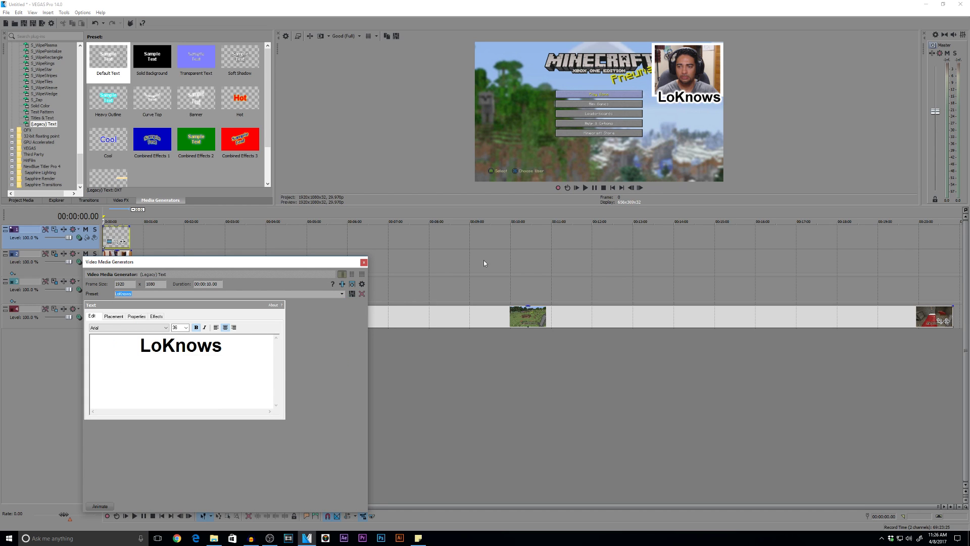
pyautogui.click(364, 261)
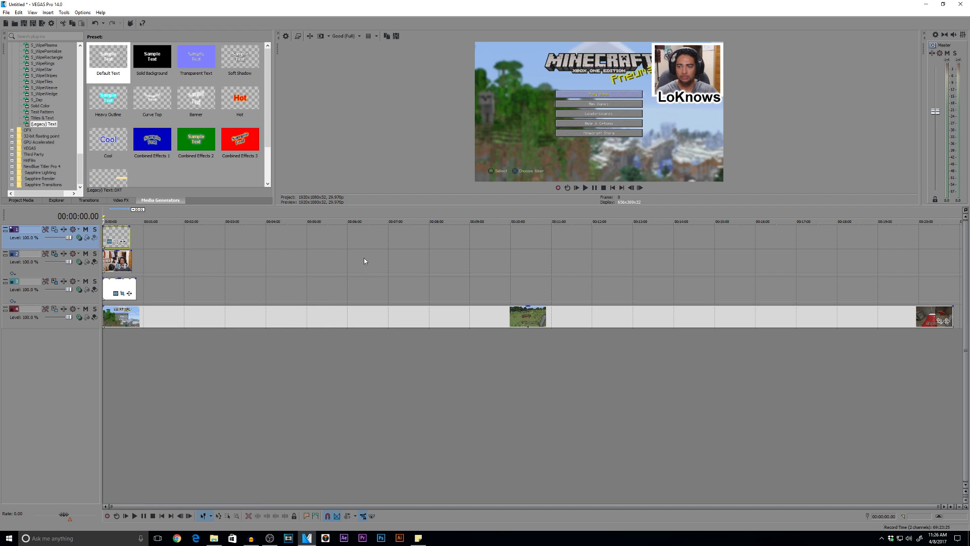